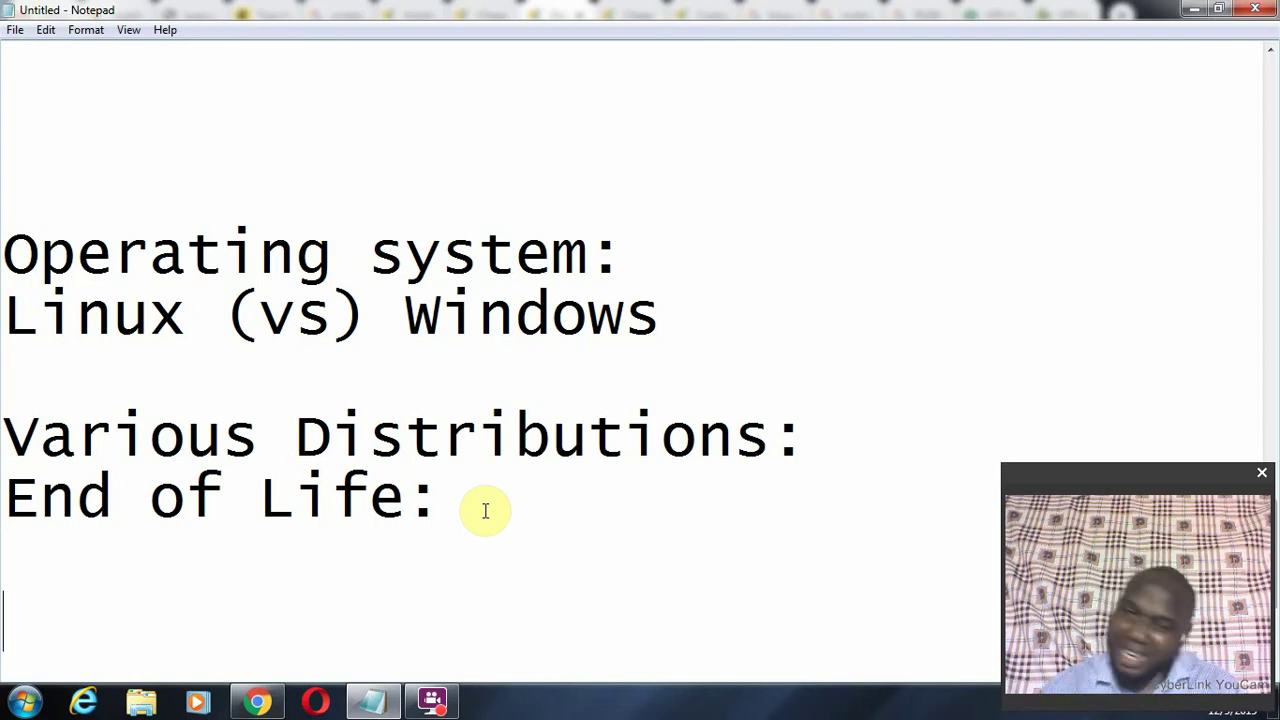
- Switch from the notes to Chrome and view the Google results for "linux distros 2019"
key("Down")
key("Down")
key("Down")
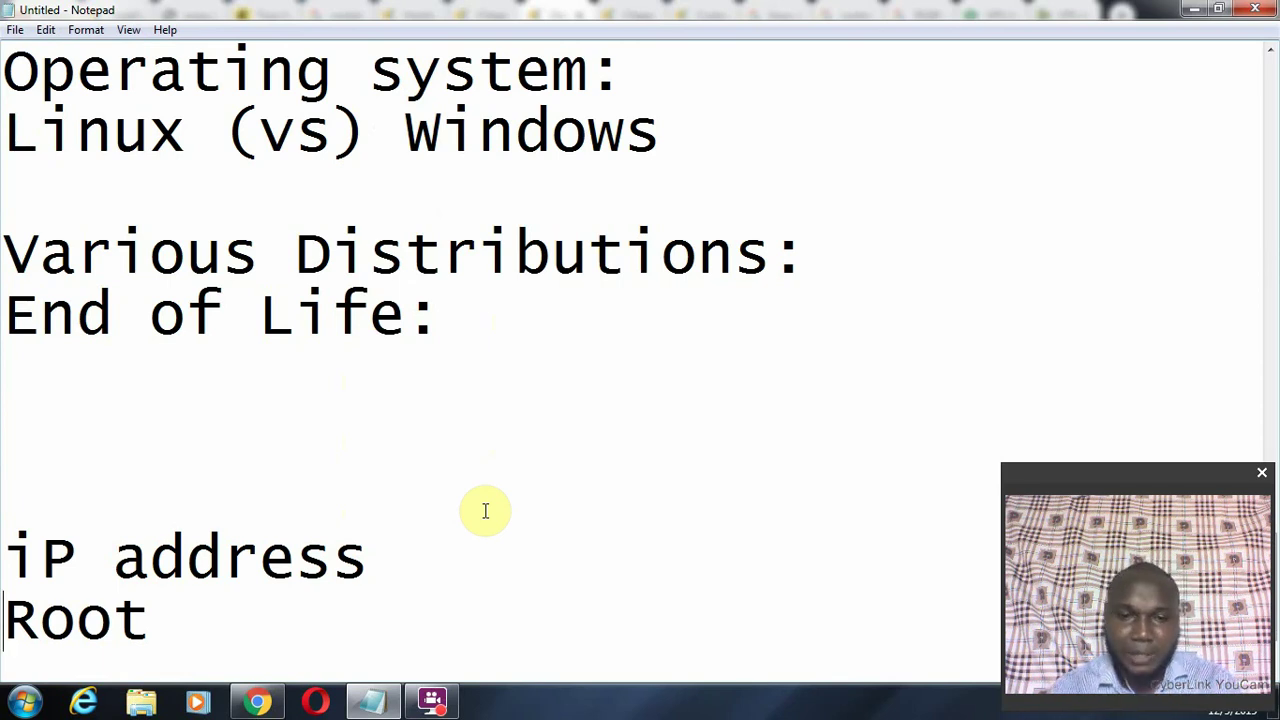
left_click(258, 700)
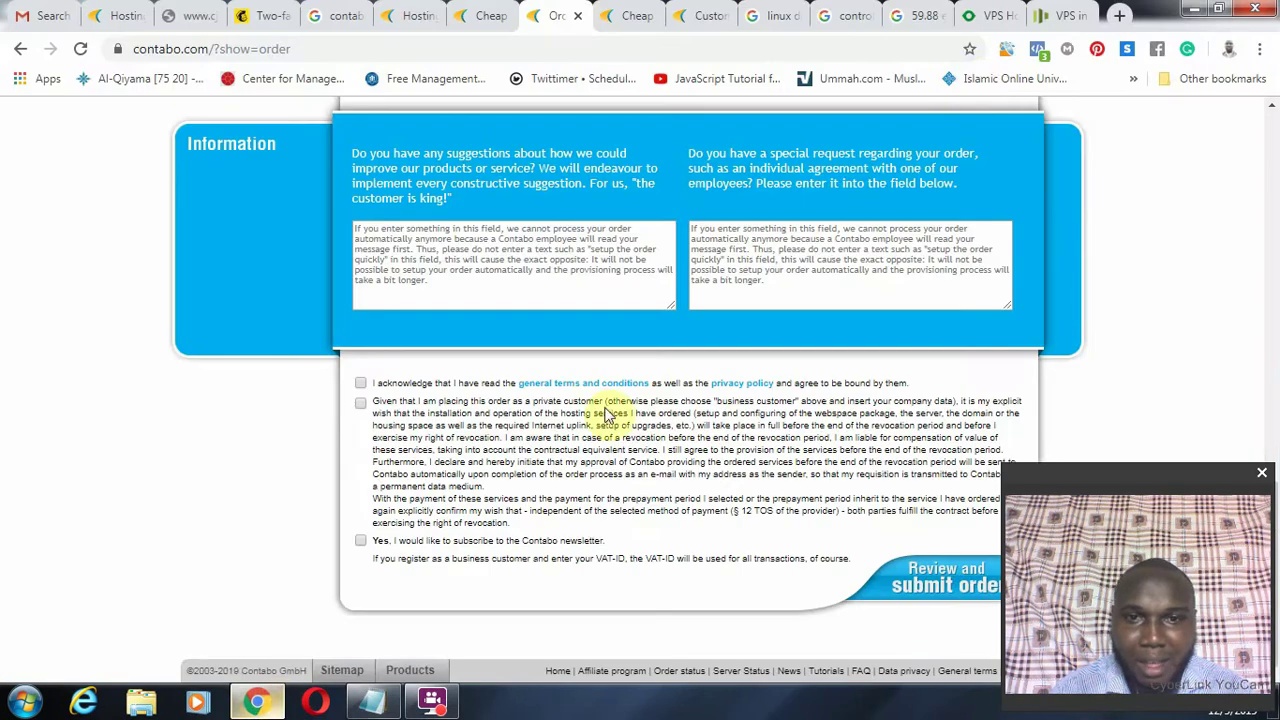
left_click(783, 12)
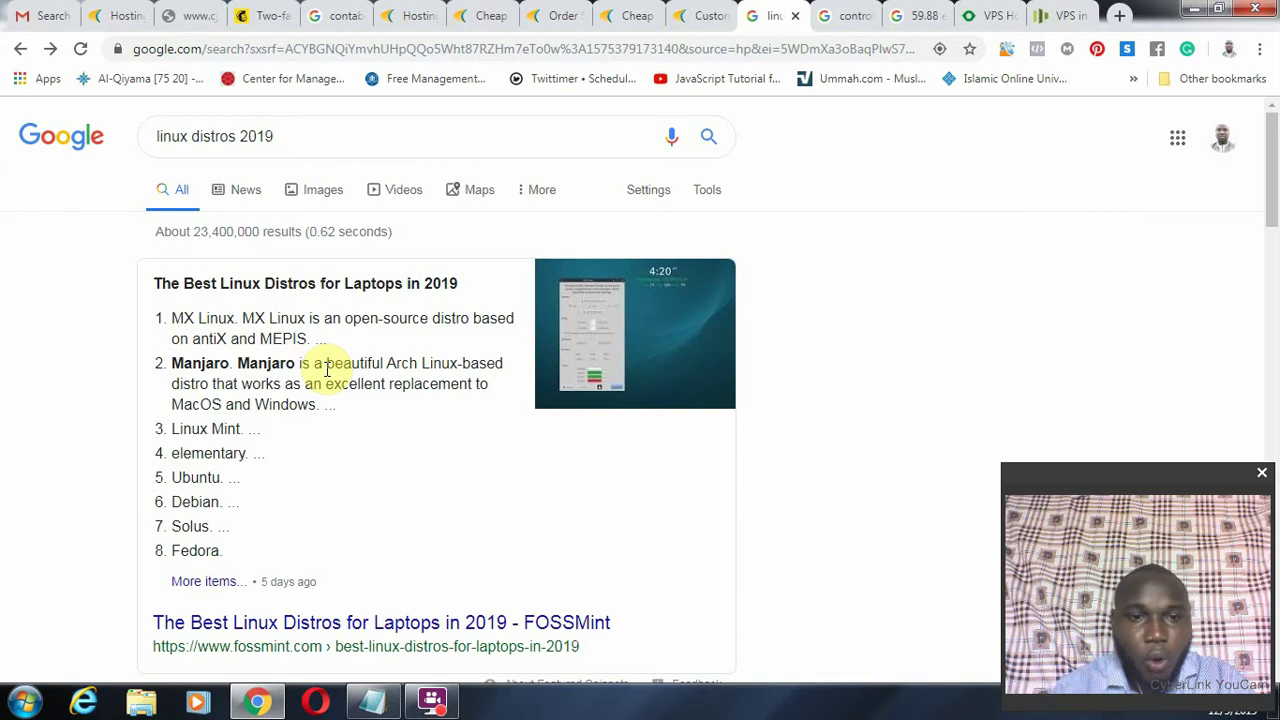
- Return to Notepad and insert two blank lines in the gap between "End of Life:" and "iP address"
left_click(362, 707)
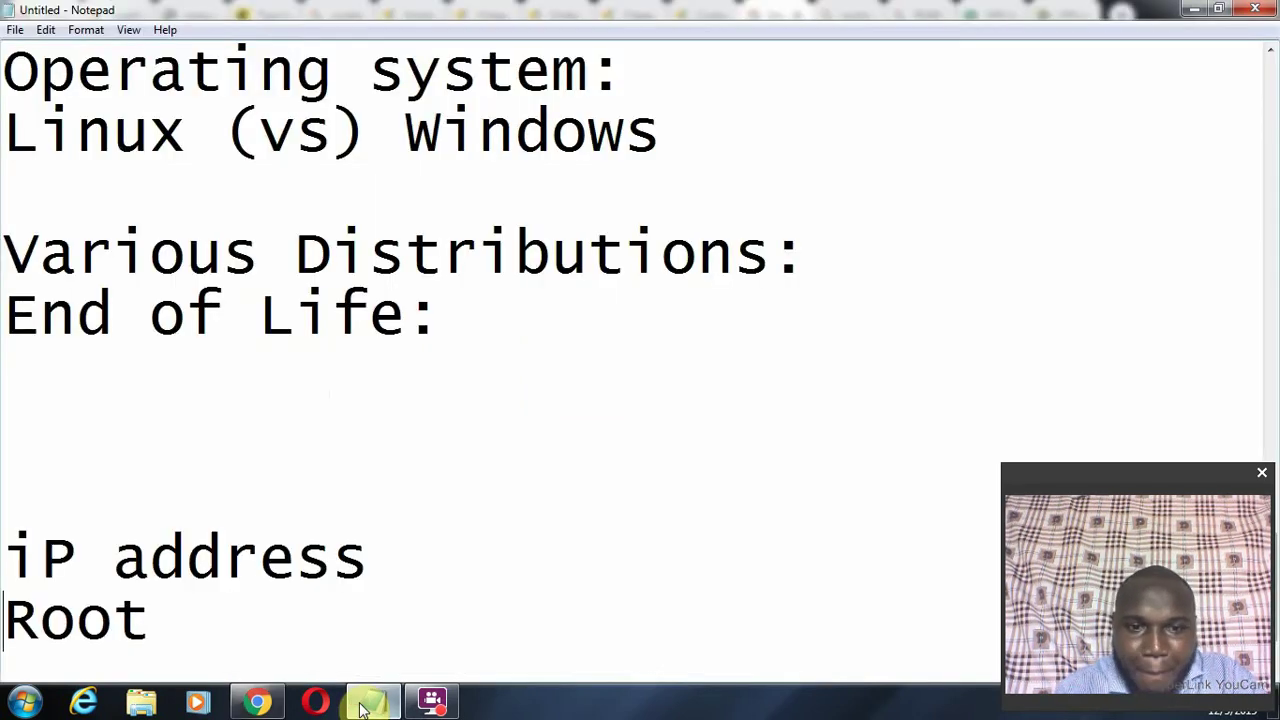
left_click(377, 491)
key("Return")
key("Return")
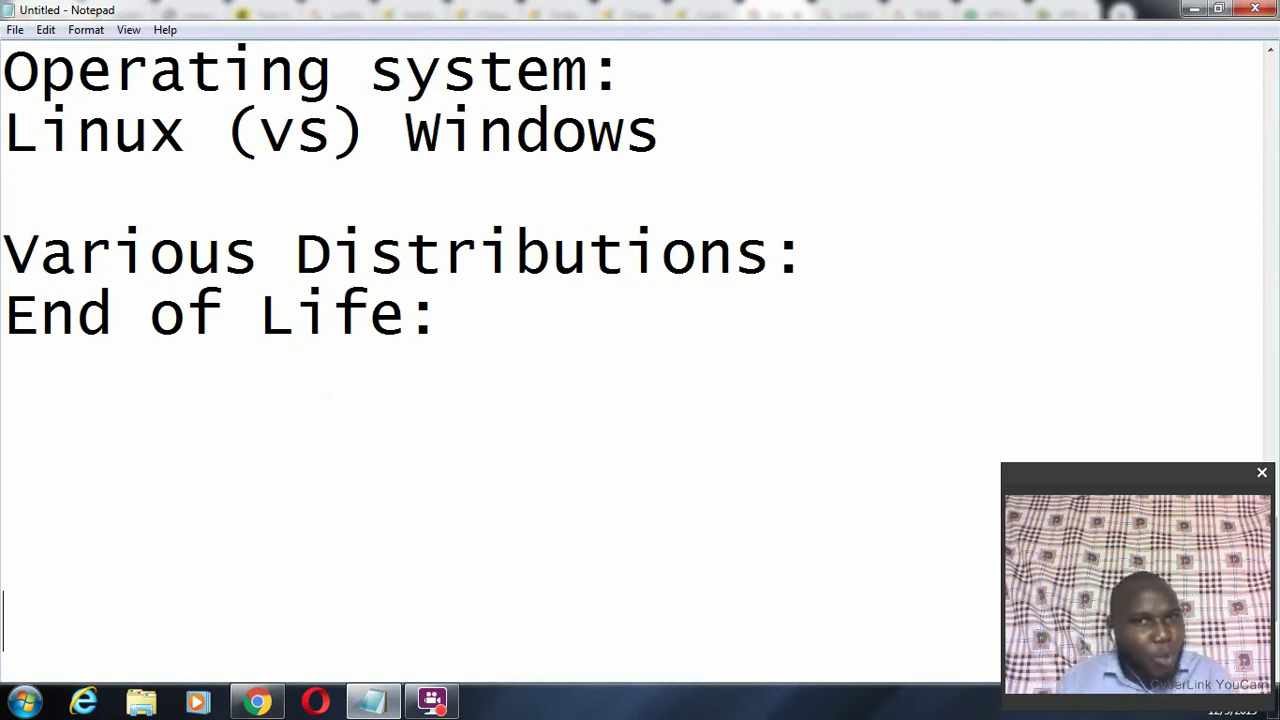
- Switch to Chrome, open Google in a new tab and search for "centos 7 end of life date"
left_click(374, 705)
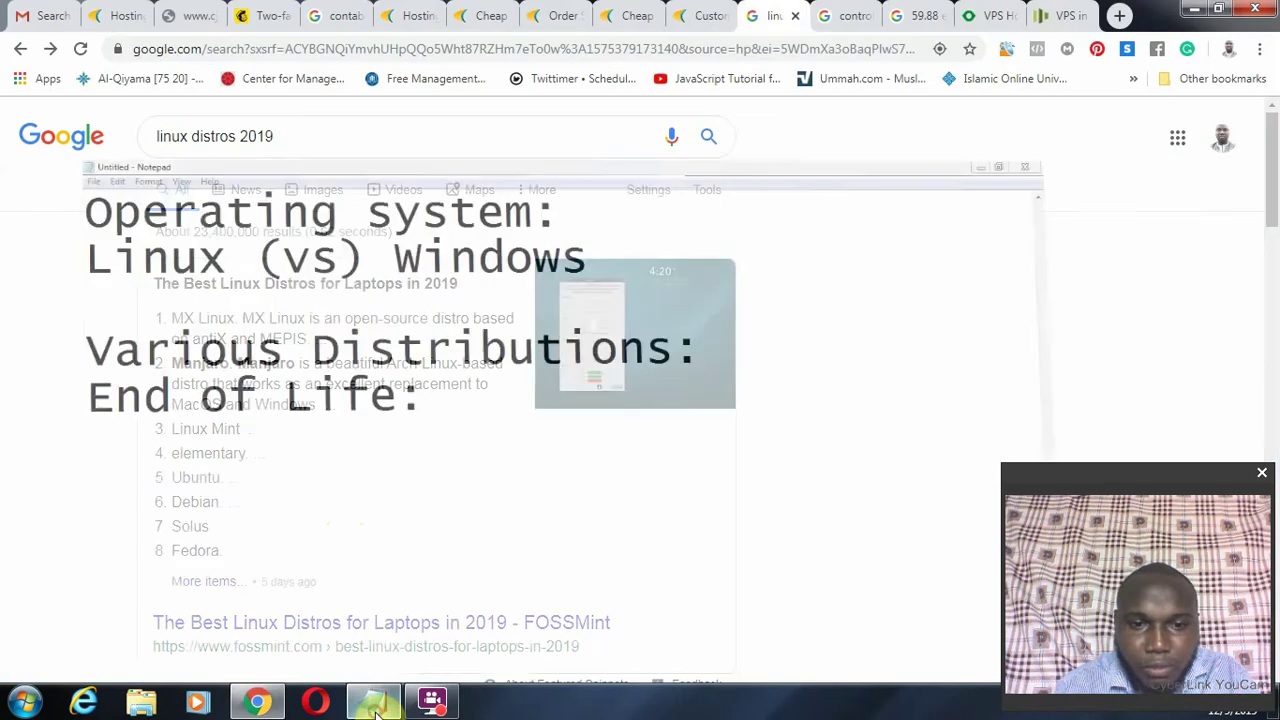
left_click(853, 20)
left_click(905, 15)
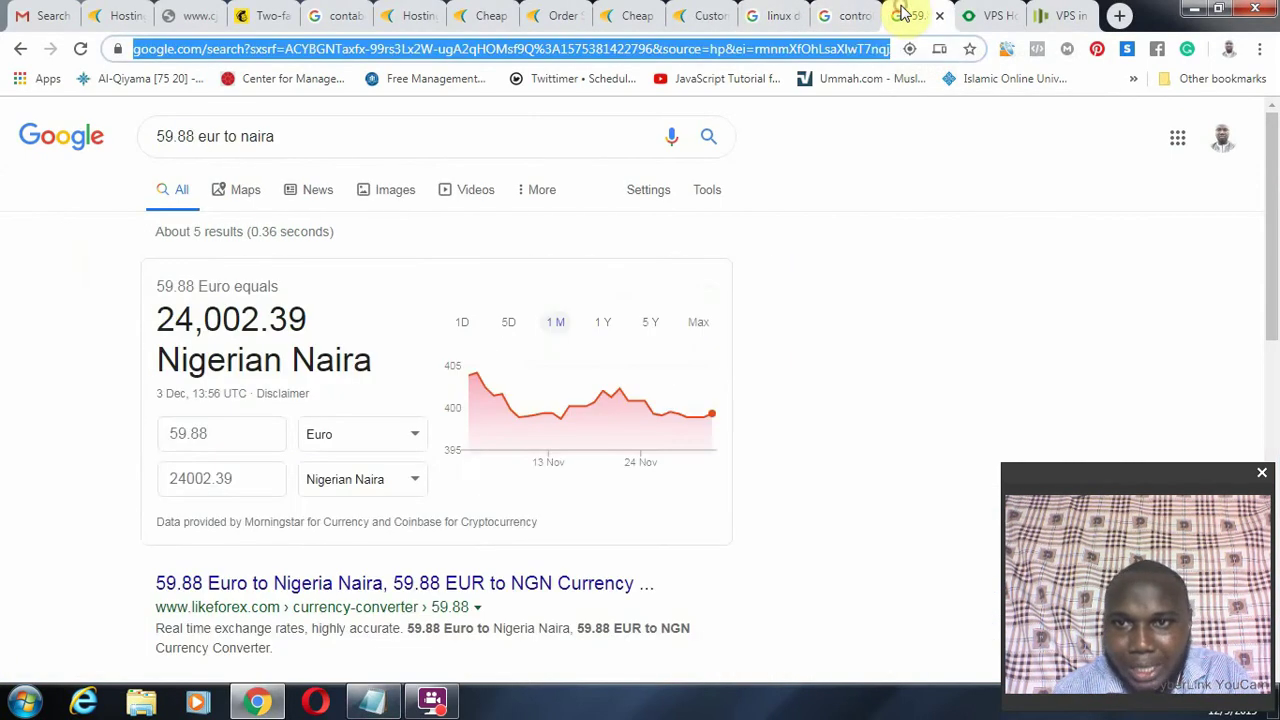
left_click(1119, 15)
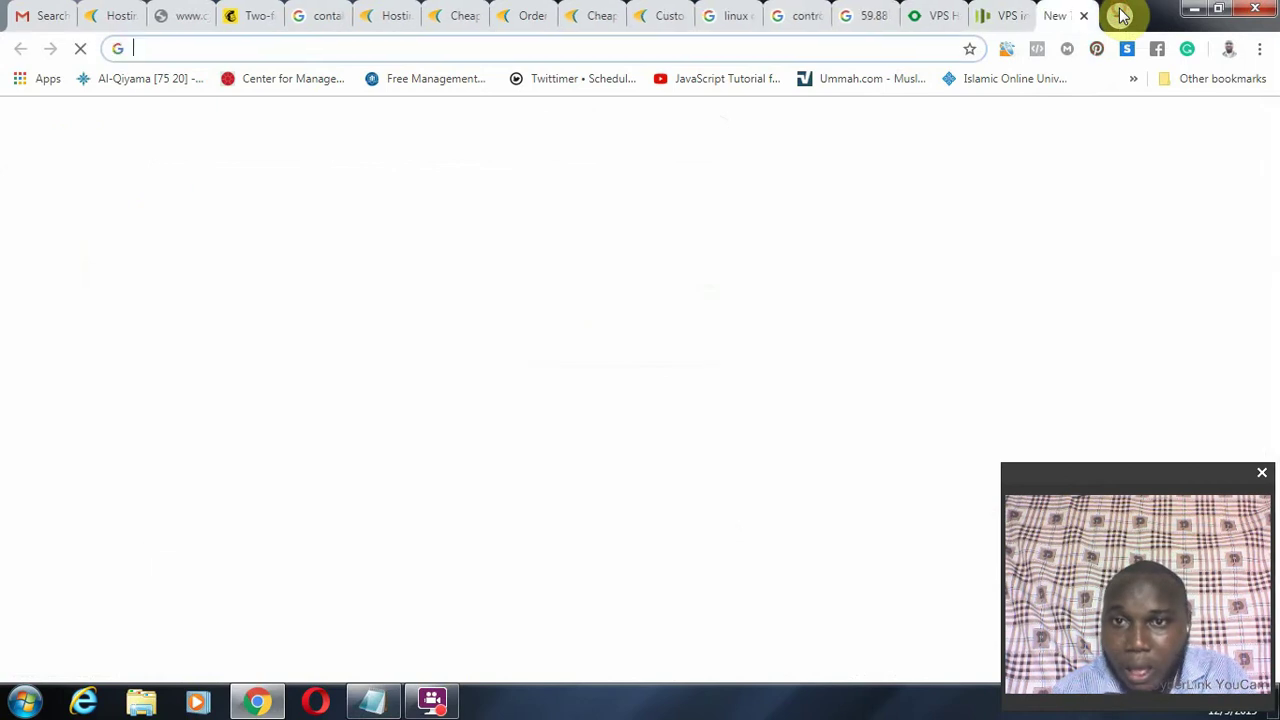
type("google.com")
key("Return")
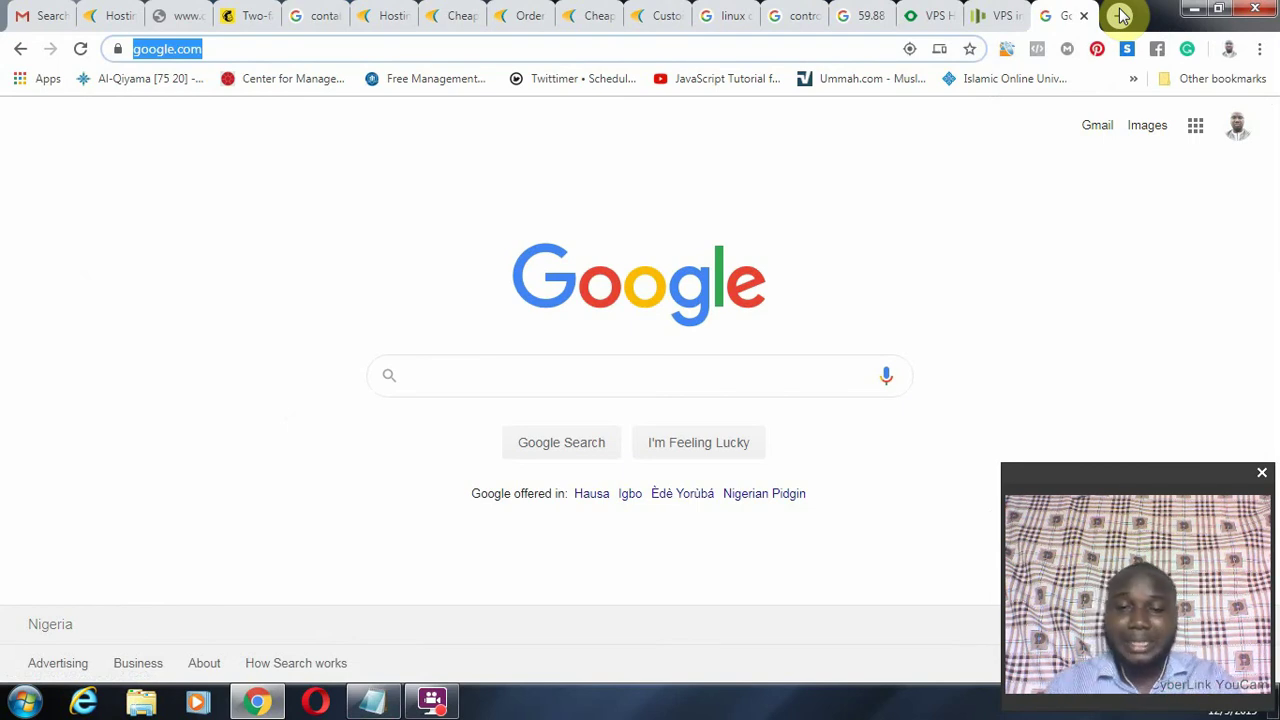
type("ce")
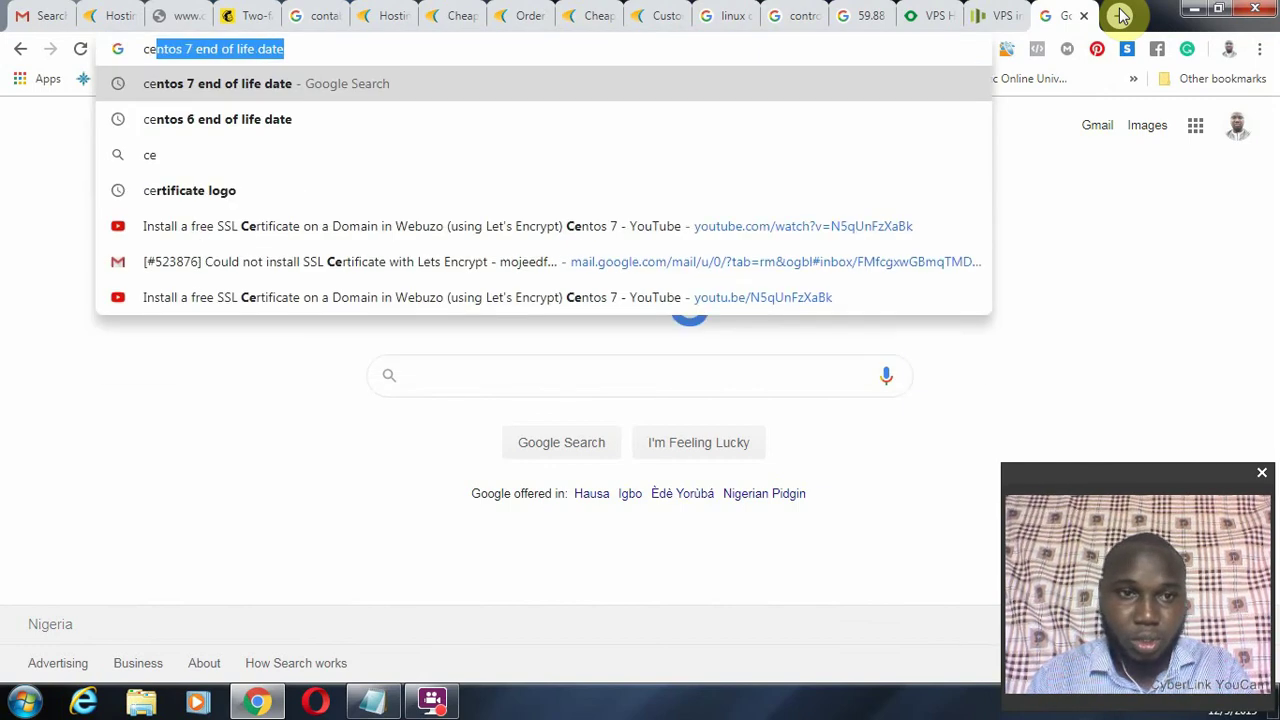
key("Return")
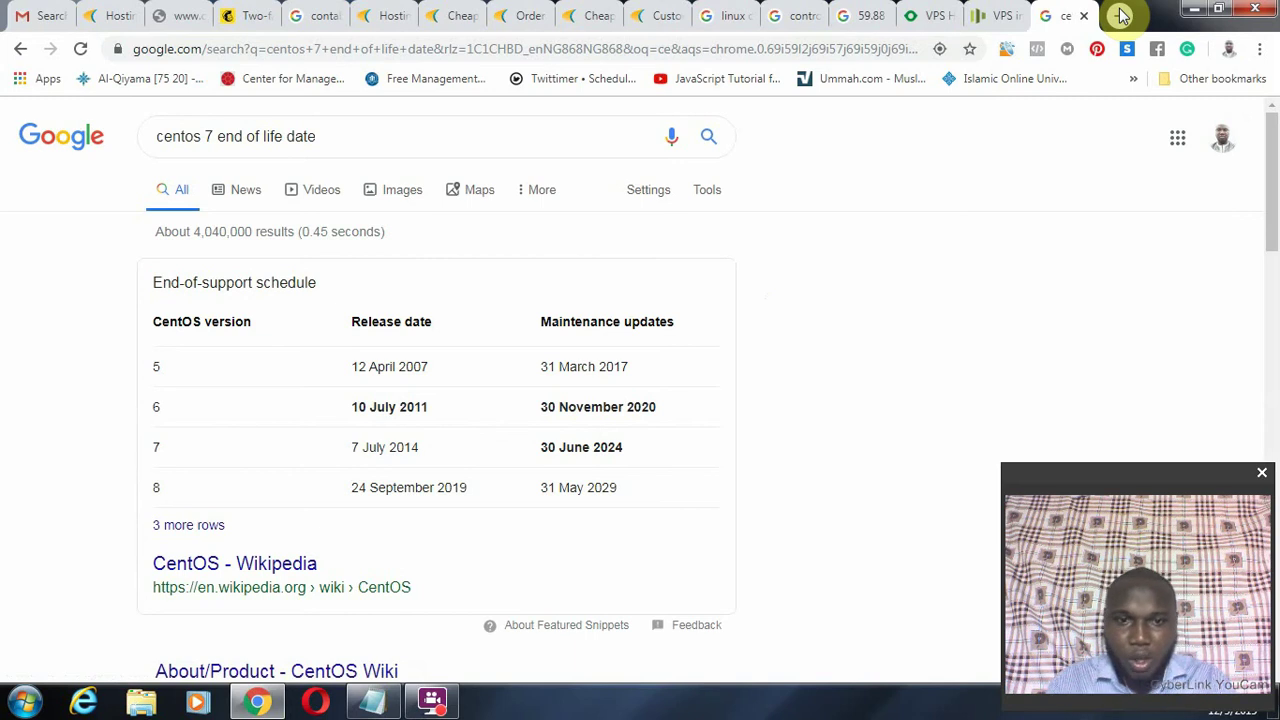
- Examine the release and maintenance dates of CentOS versions 6, 7 and 8 in the end-of-support schedule
double_click(158, 405)
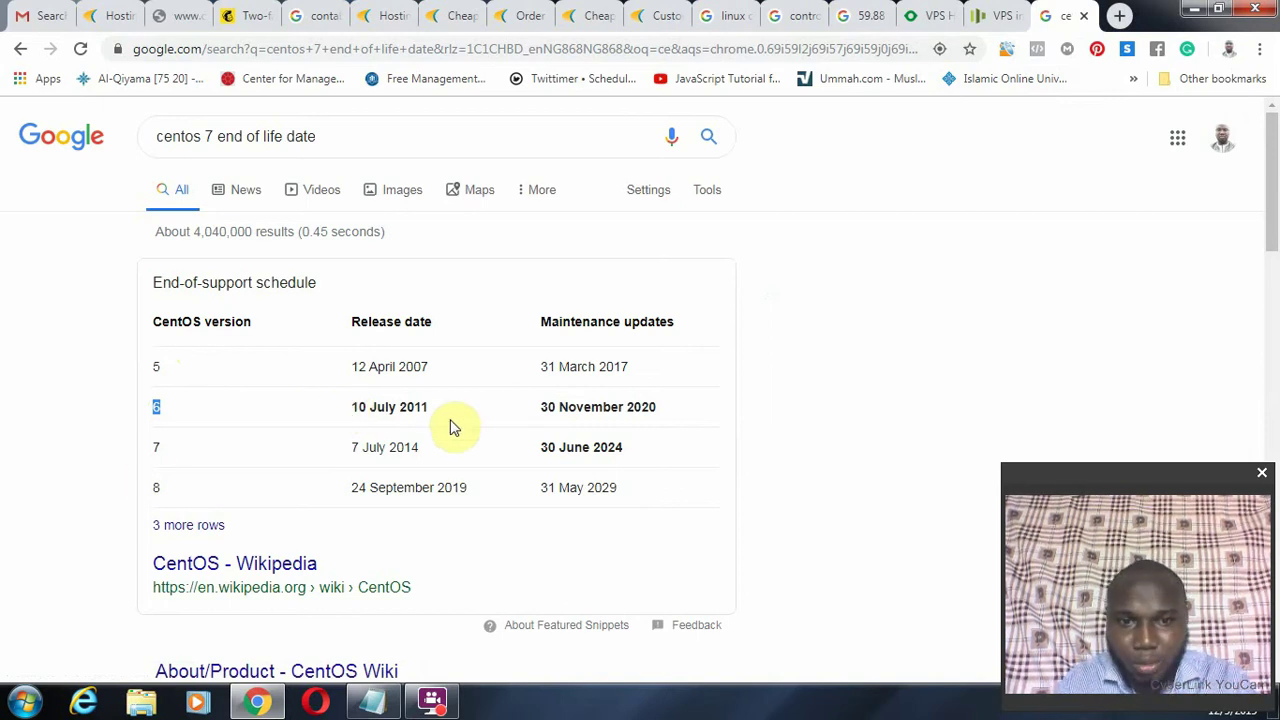
left_click_drag(157, 491, 155, 488)
left_click(155, 488)
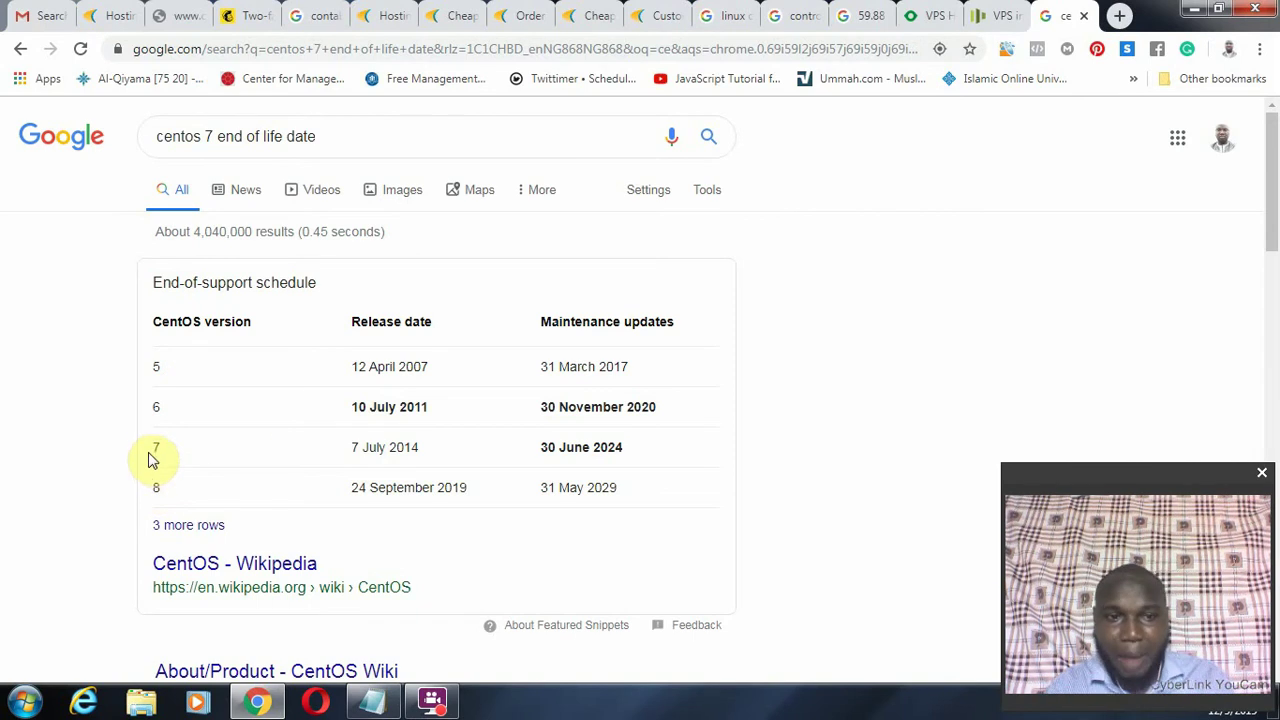
left_click_drag(154, 449, 163, 451)
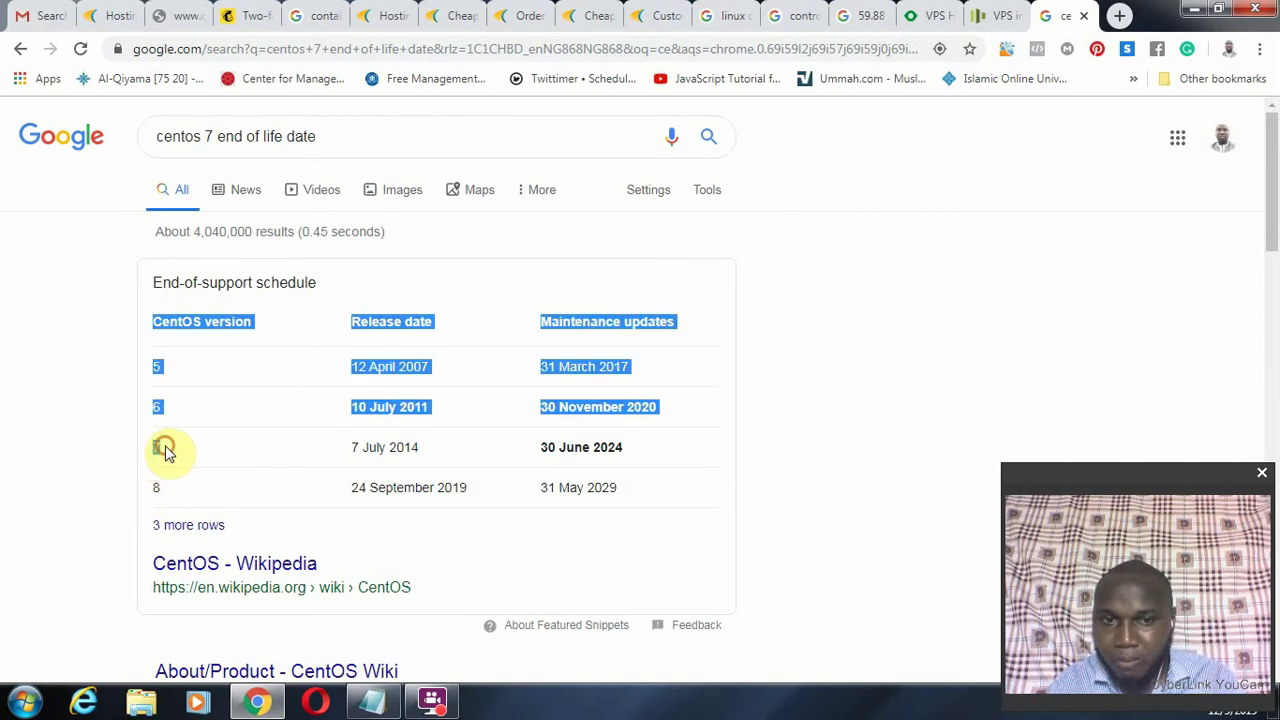
left_click(166, 449)
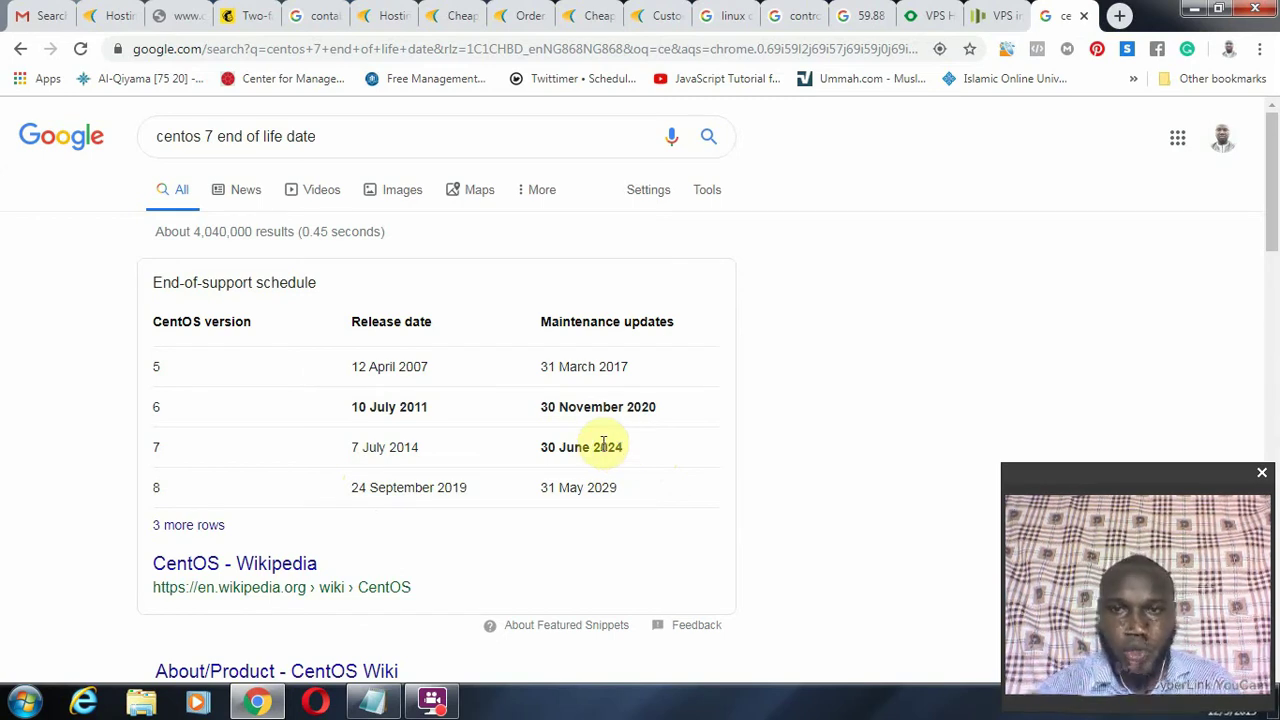
- Switch to Notepad and list "iP address", "Root" and "password" on separate lines below the "End of Life:" section
left_click(373, 703)
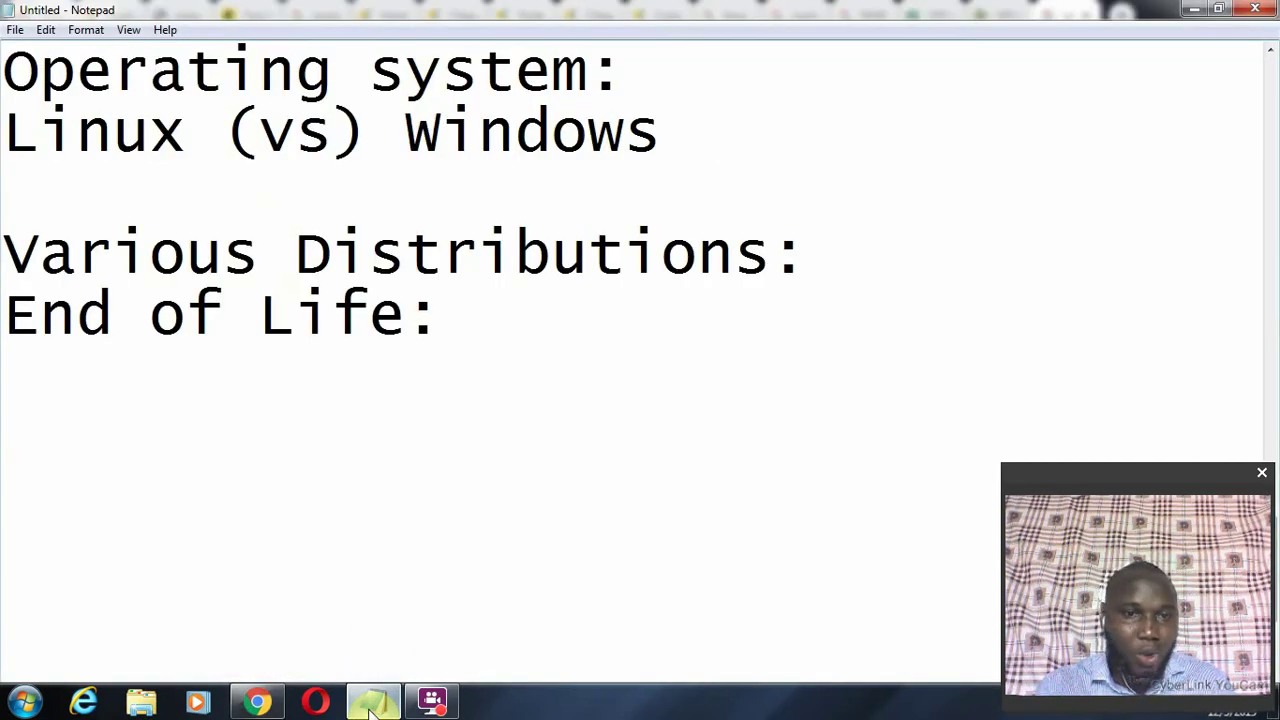
key("Return")
type("iP address")
key("Return")
type("Root")
key("Return")
type("password")
key("Return")
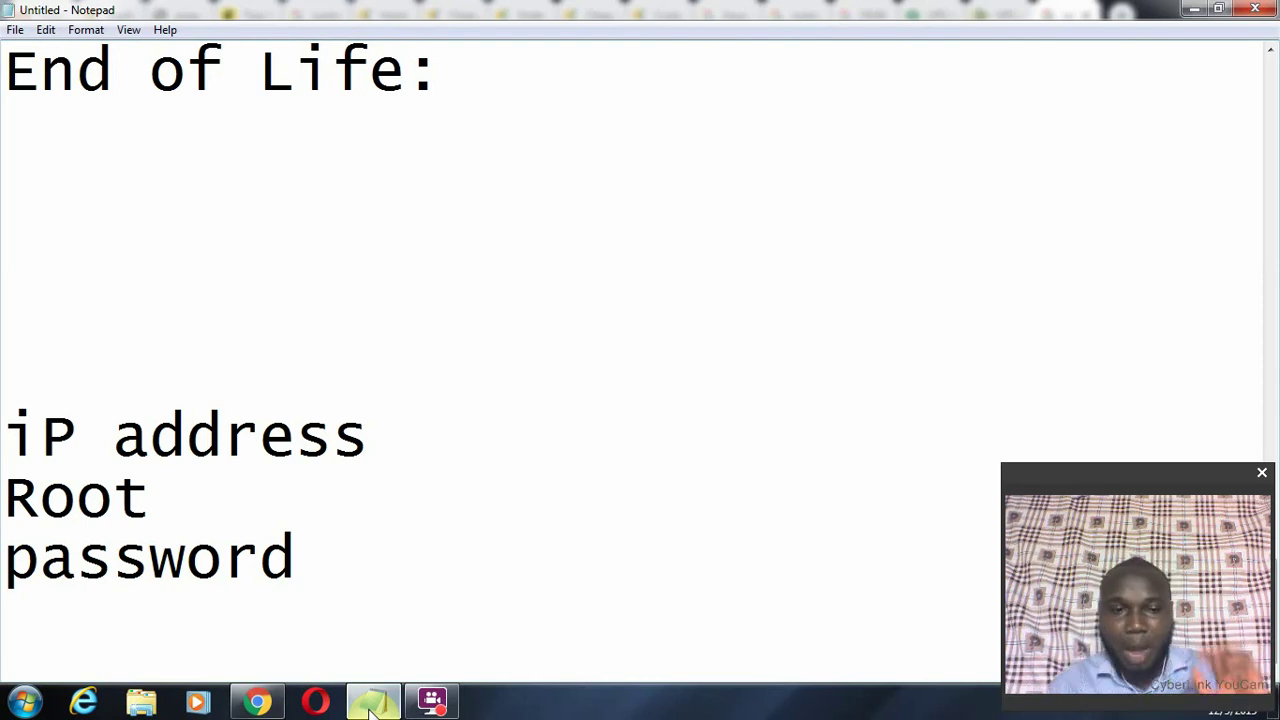
- Add "(Username)" after "Root" in the notes
left_click(167, 494)
type("U")
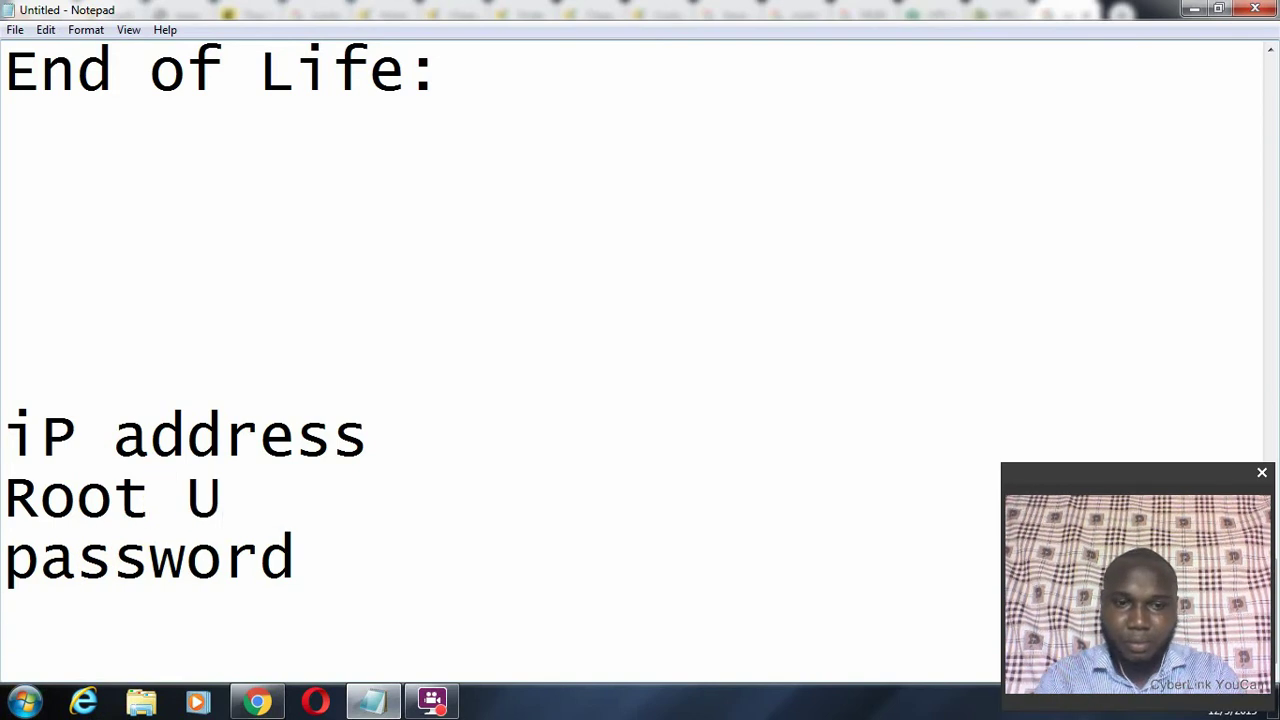
type("sernare")
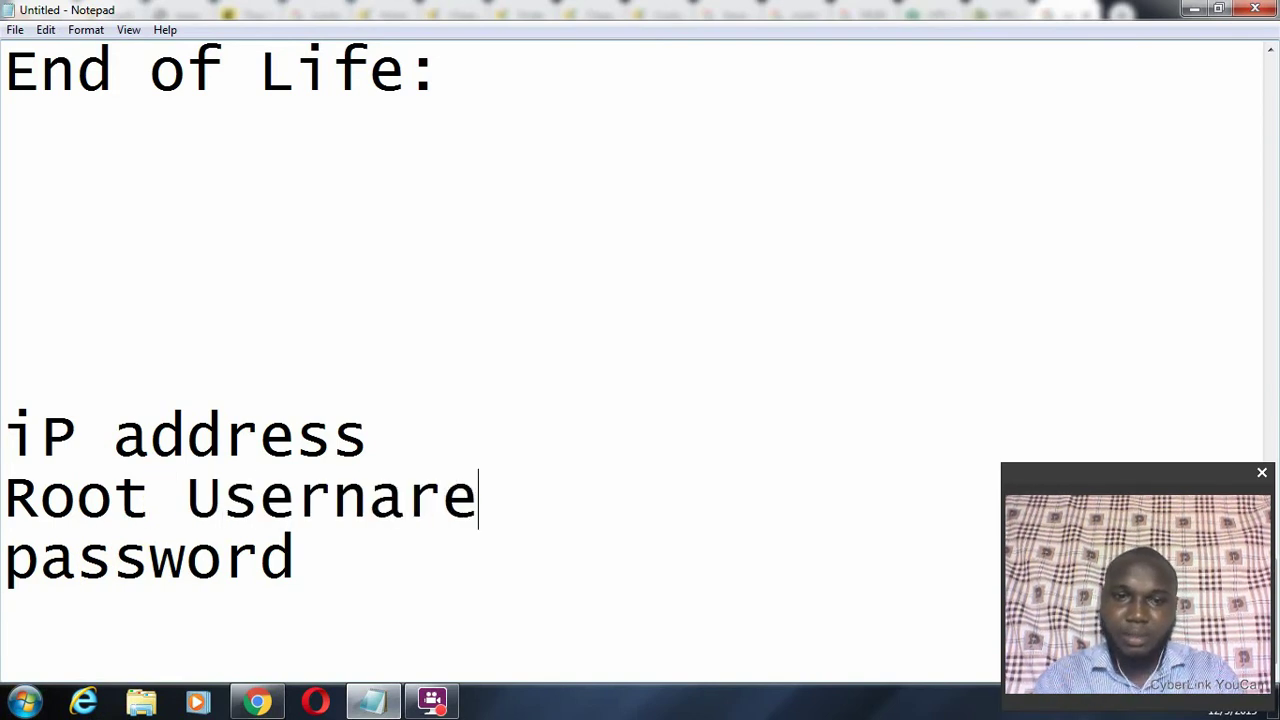
key("BackSpace")
key("BackSpace")
type("me)")
key("Left")
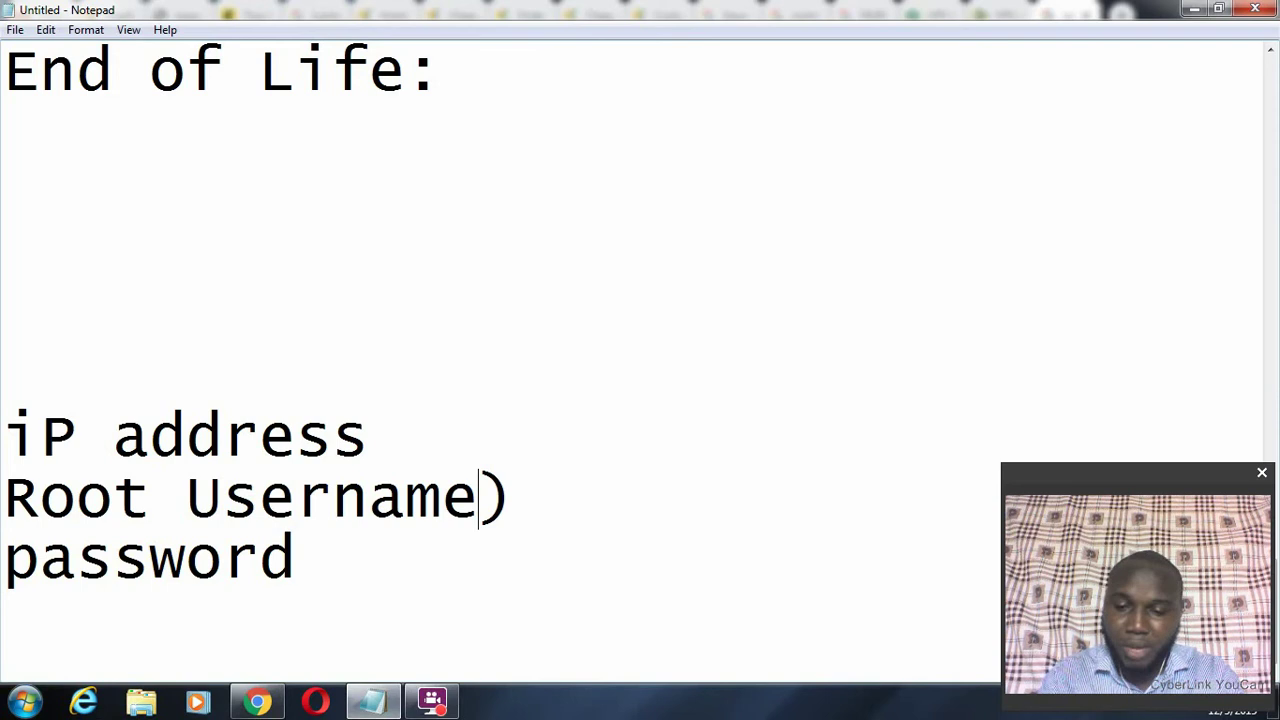
key("Left")
key("Left")
key("Left")
key("Left")
key("Left")
key("Left")
key("Left")
key("Left")
type("(")
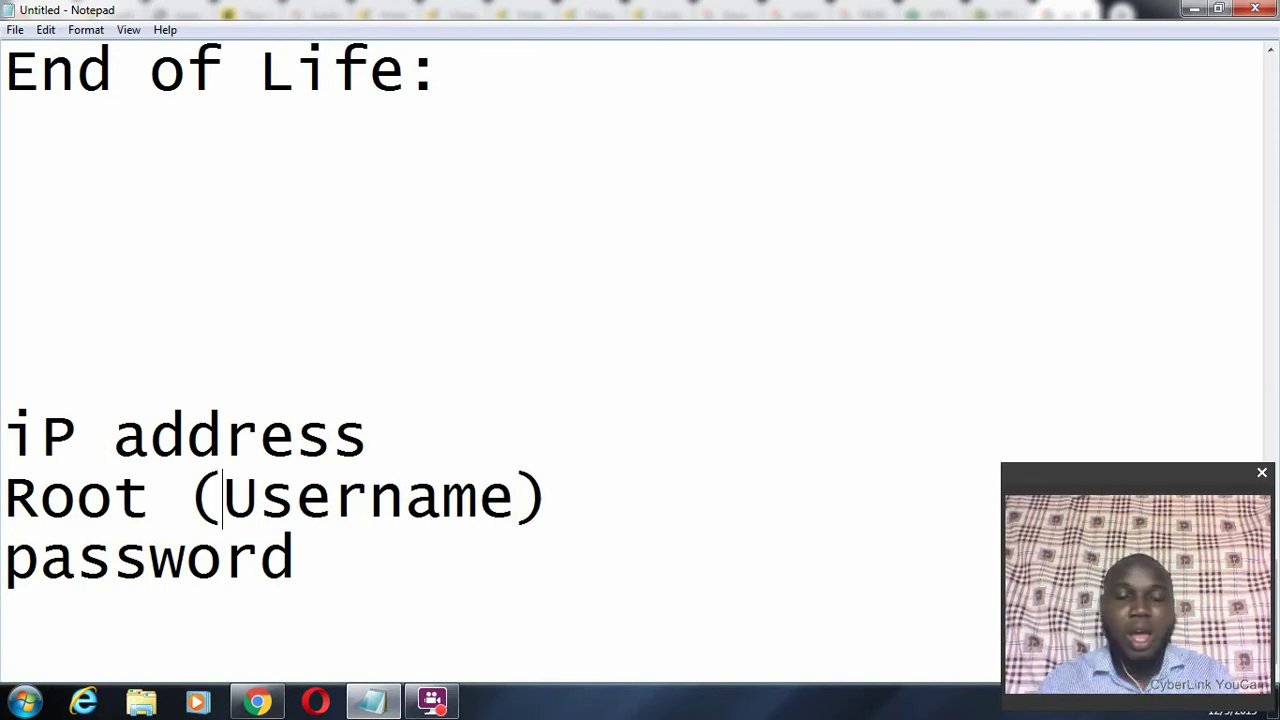
key("Down")
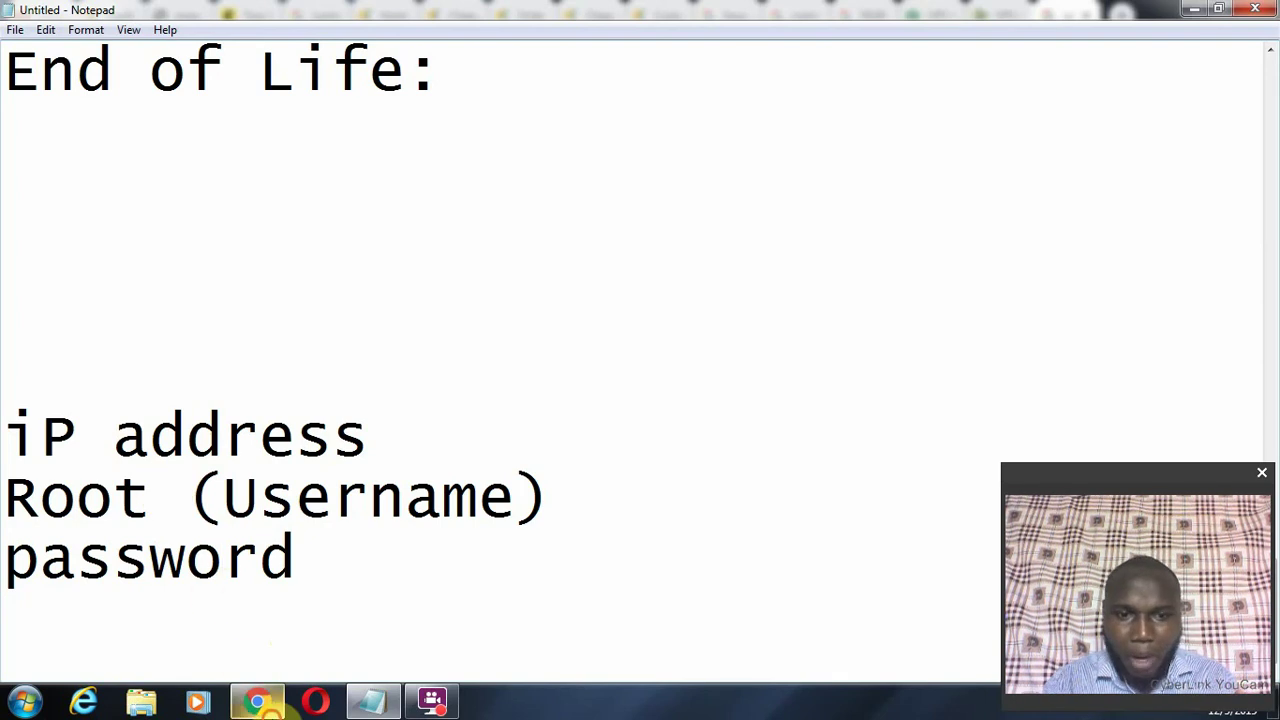
- Switch to Chrome, find the Contabo home page and open its VPS page in a new tab
left_click(258, 701)
mouse_move(376, 704)
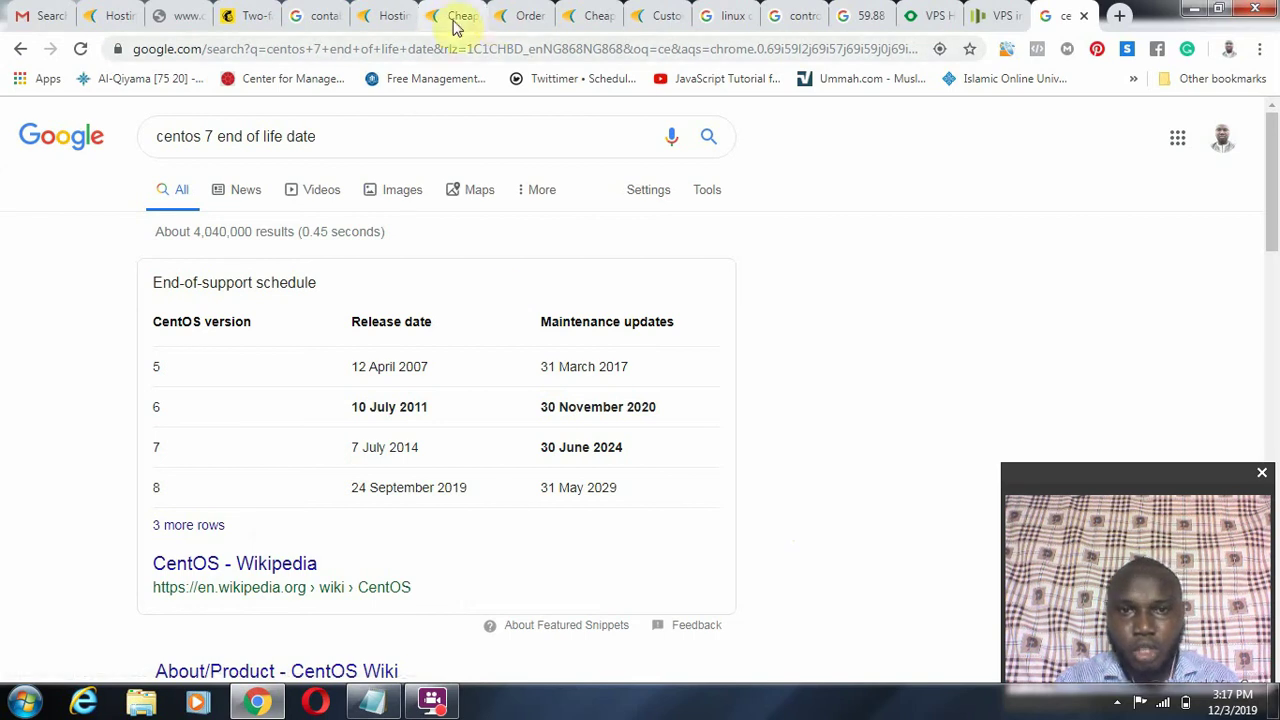
left_click(519, 12)
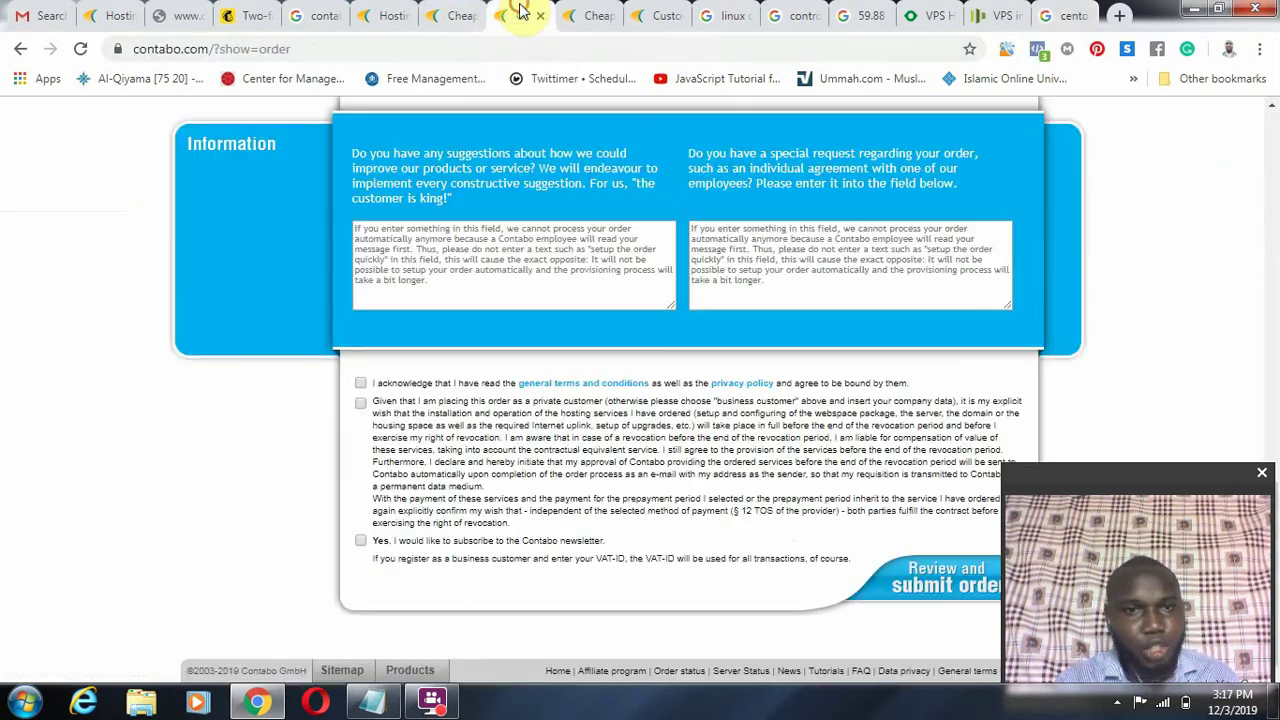
left_click(440, 14)
left_click(325, 14)
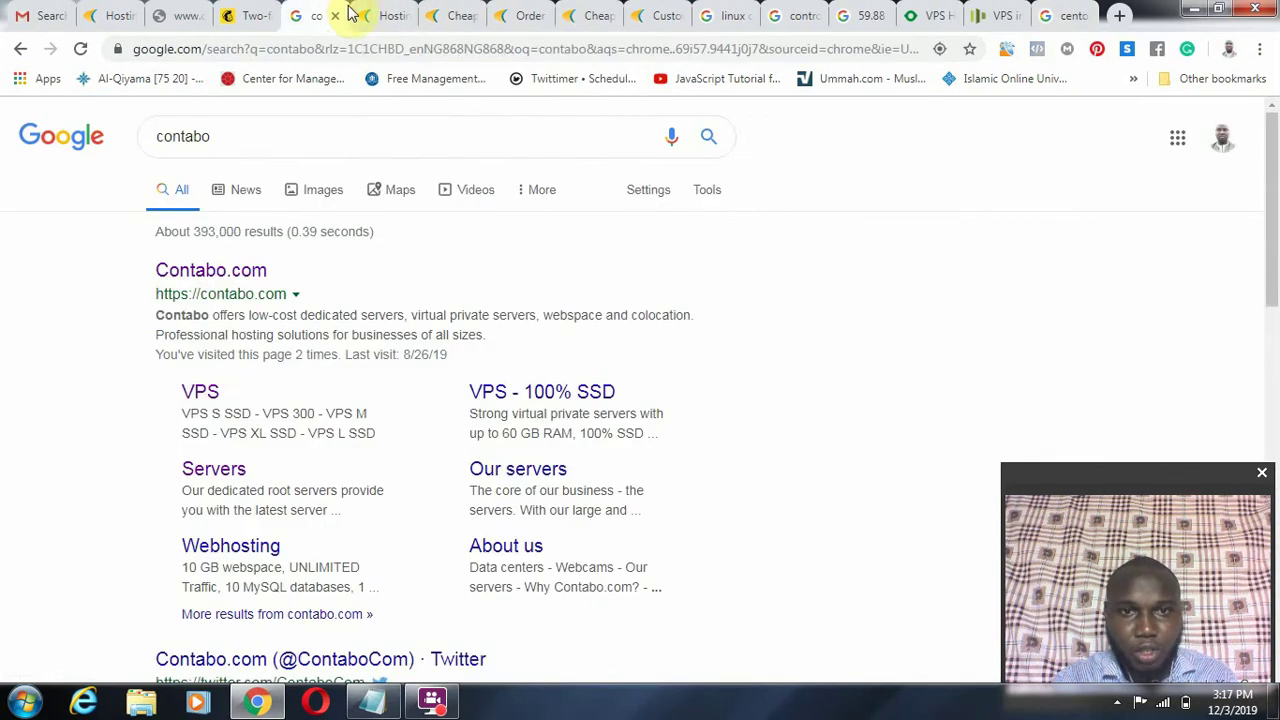
left_click(368, 16)
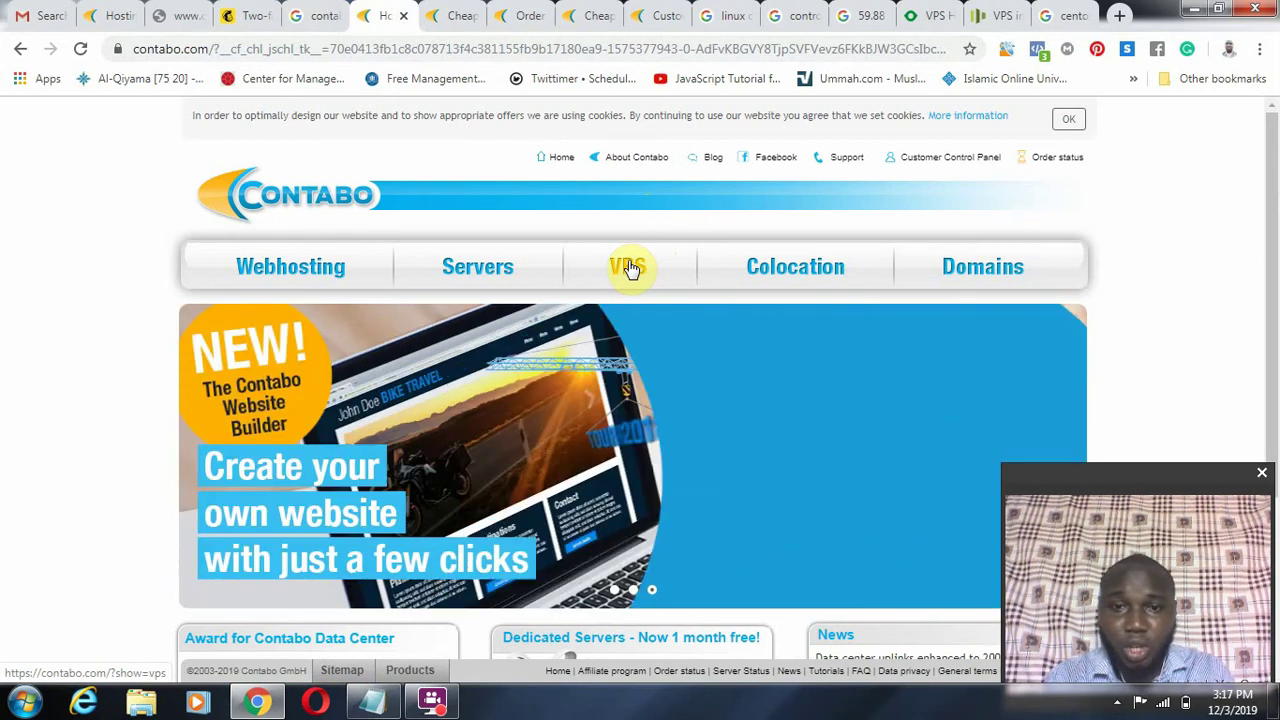
right_click(628, 268)
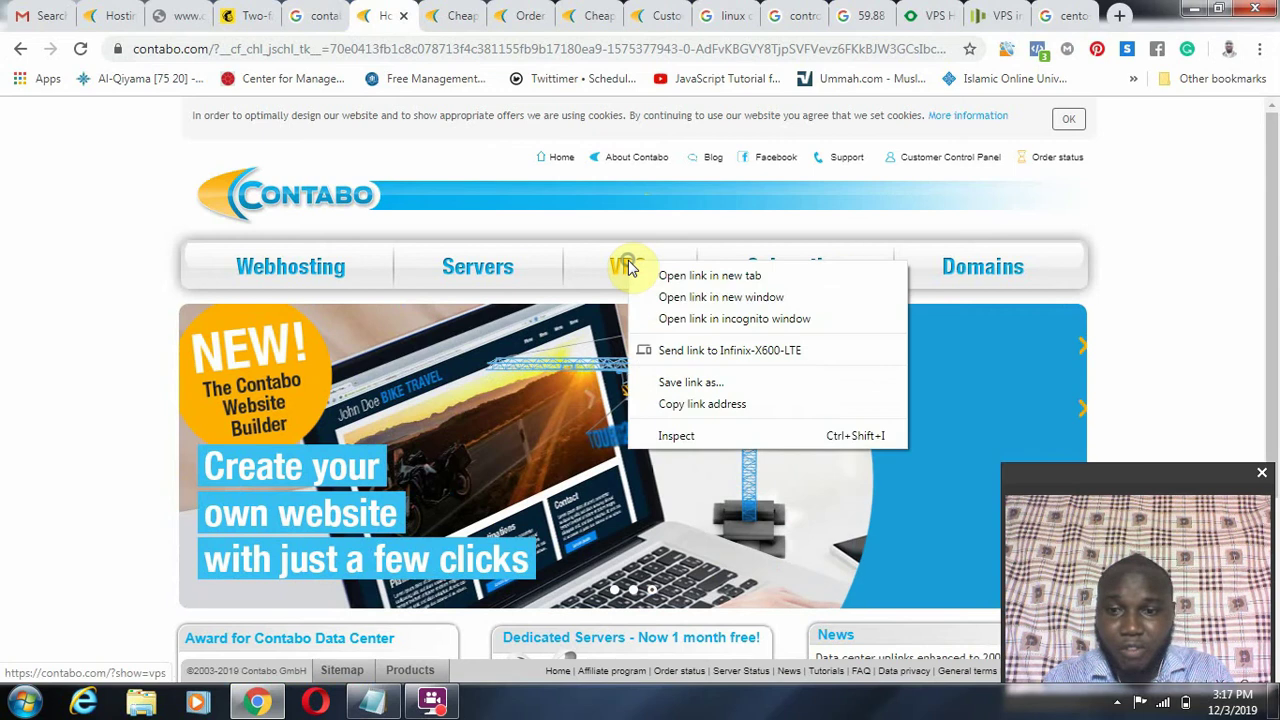
left_click(670, 276)
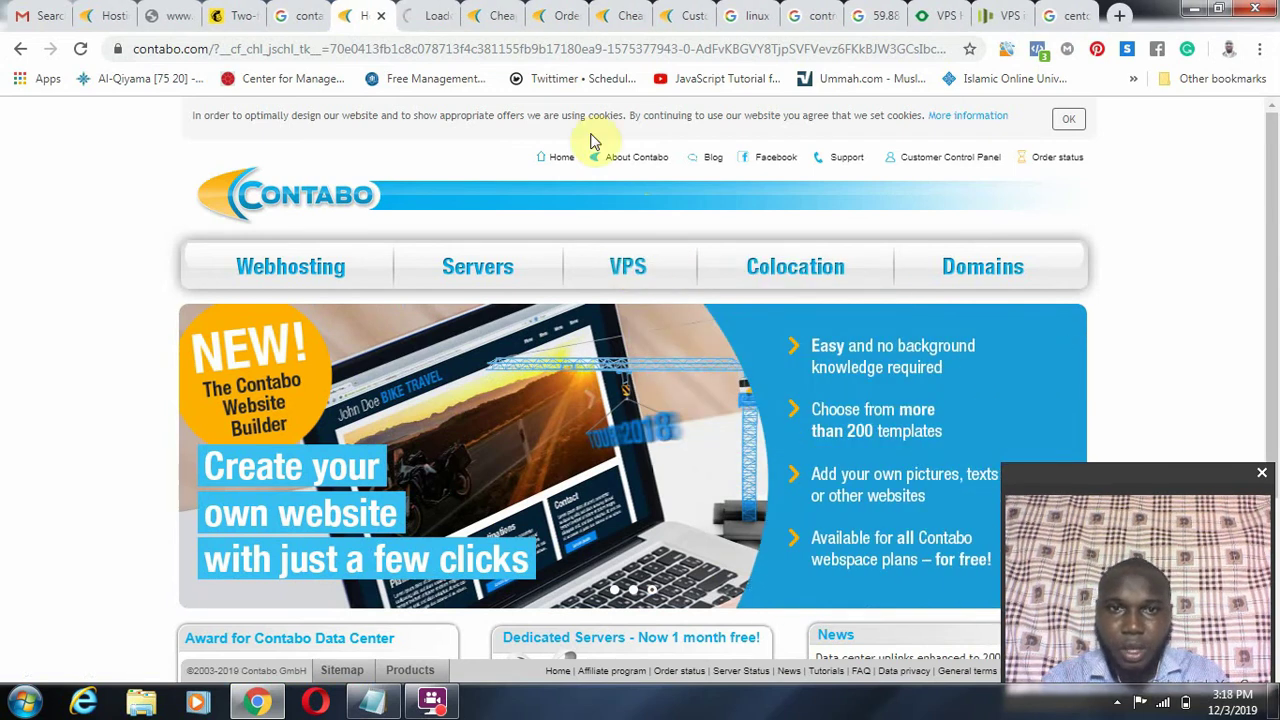
- Compare the monthly prices and hardware specifications of the VPS plans on the already open Contabo VPS page
left_click(497, 17)
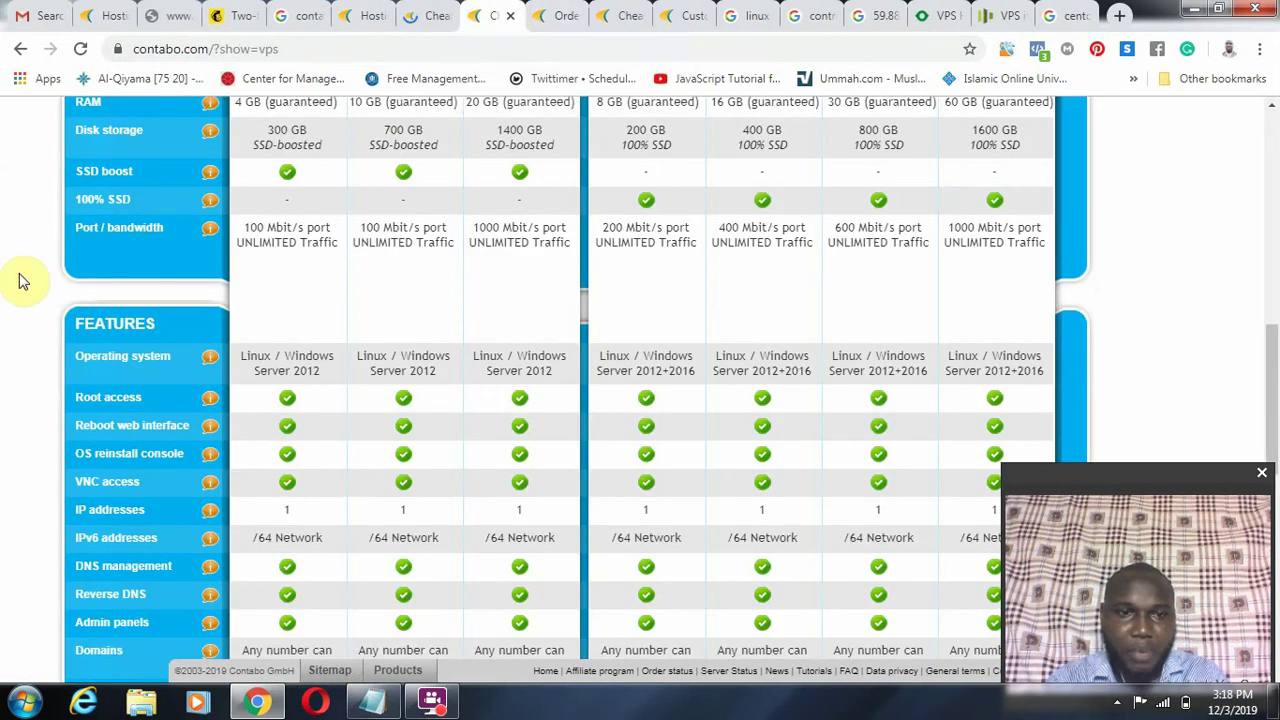
scroll(22, 280, "up", 4)
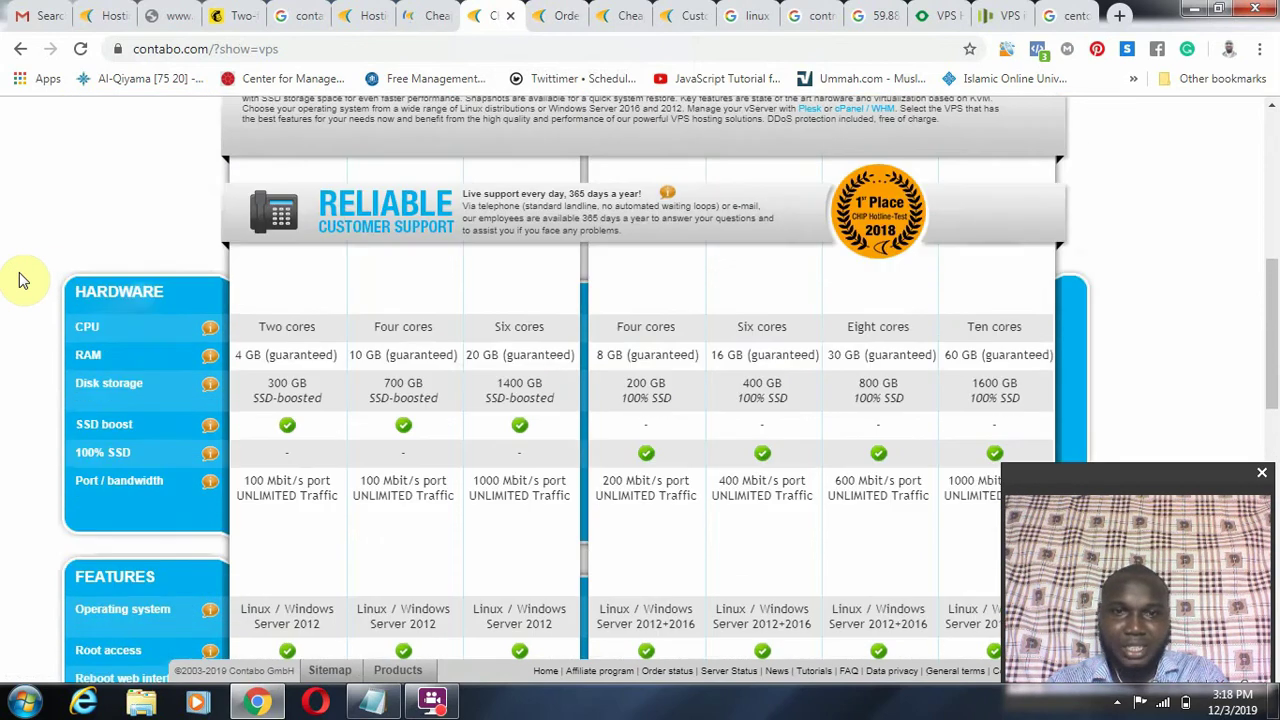
scroll(22, 280, "up", 4)
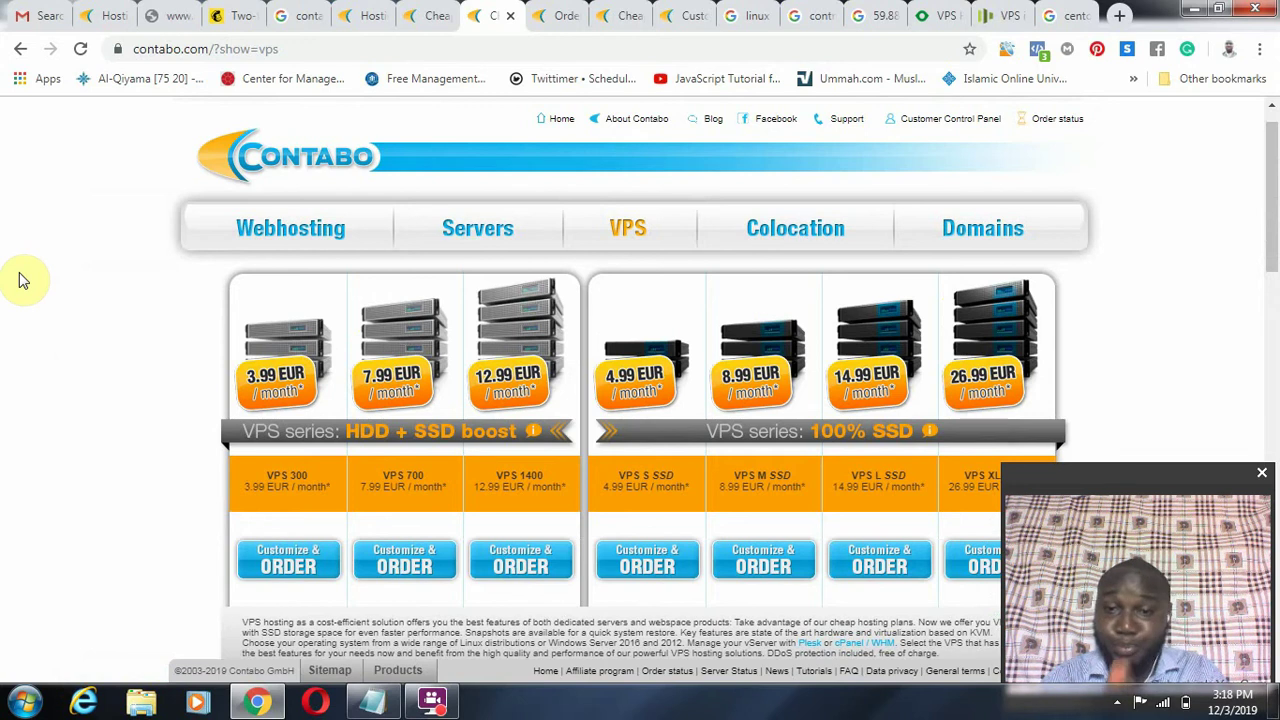
scroll(22, 280, "down", 2)
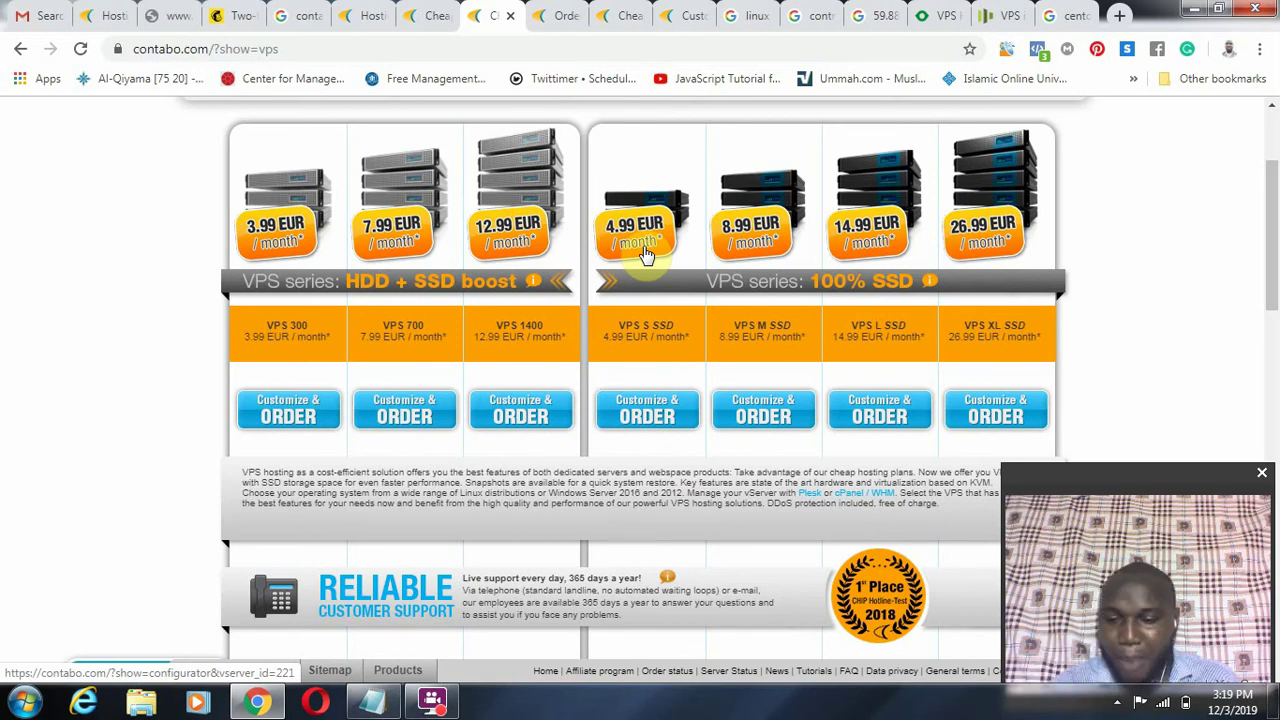
scroll(645, 255, "down", 3)
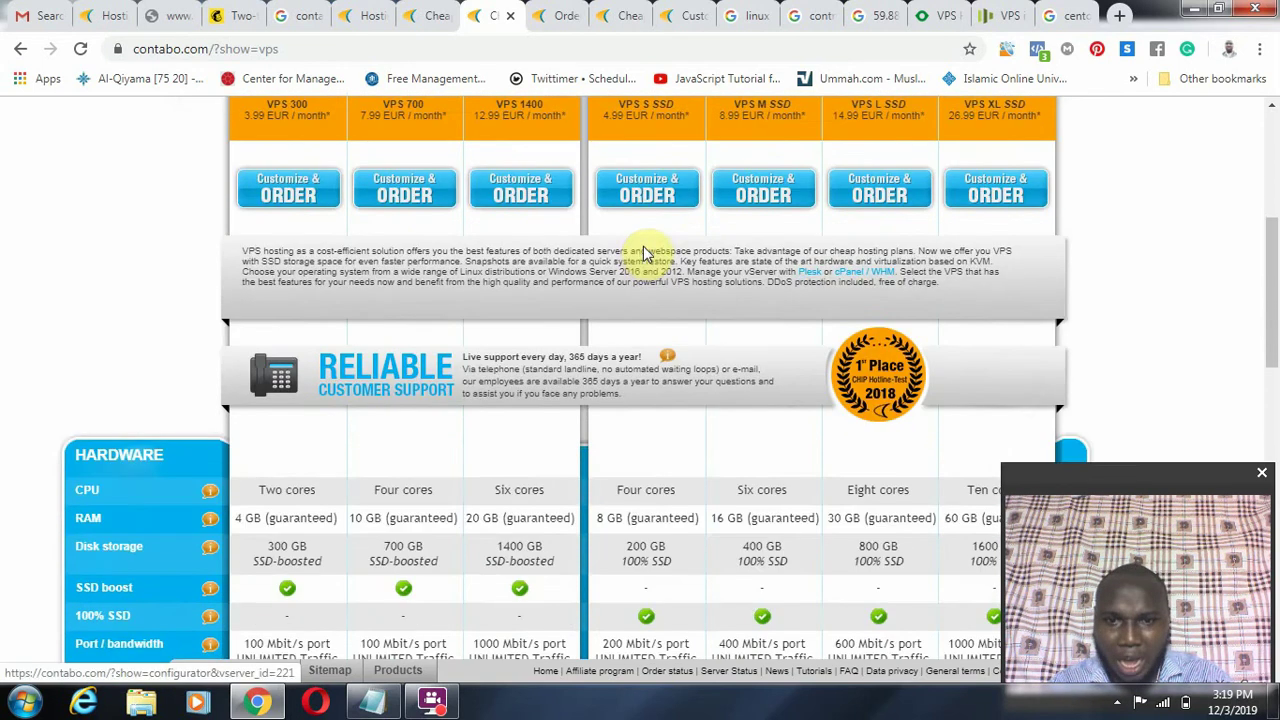
scroll(643, 247, "up", 2)
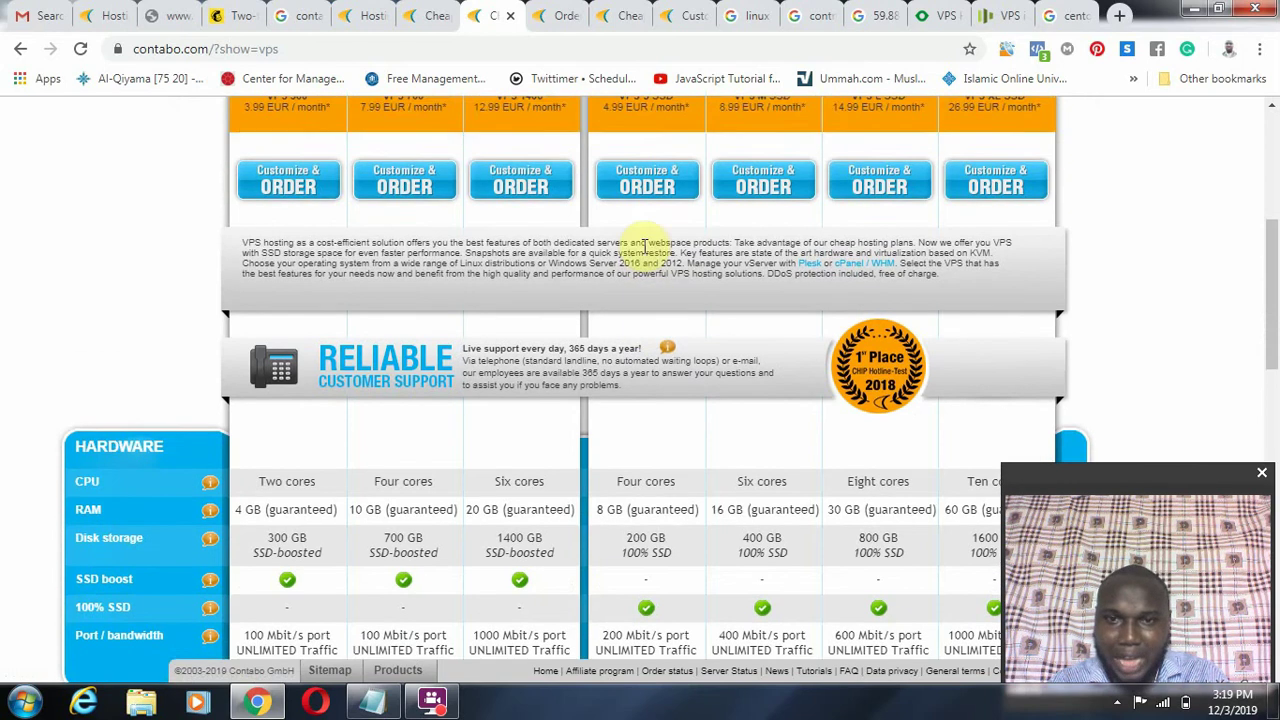
scroll(643, 250, "down", 4)
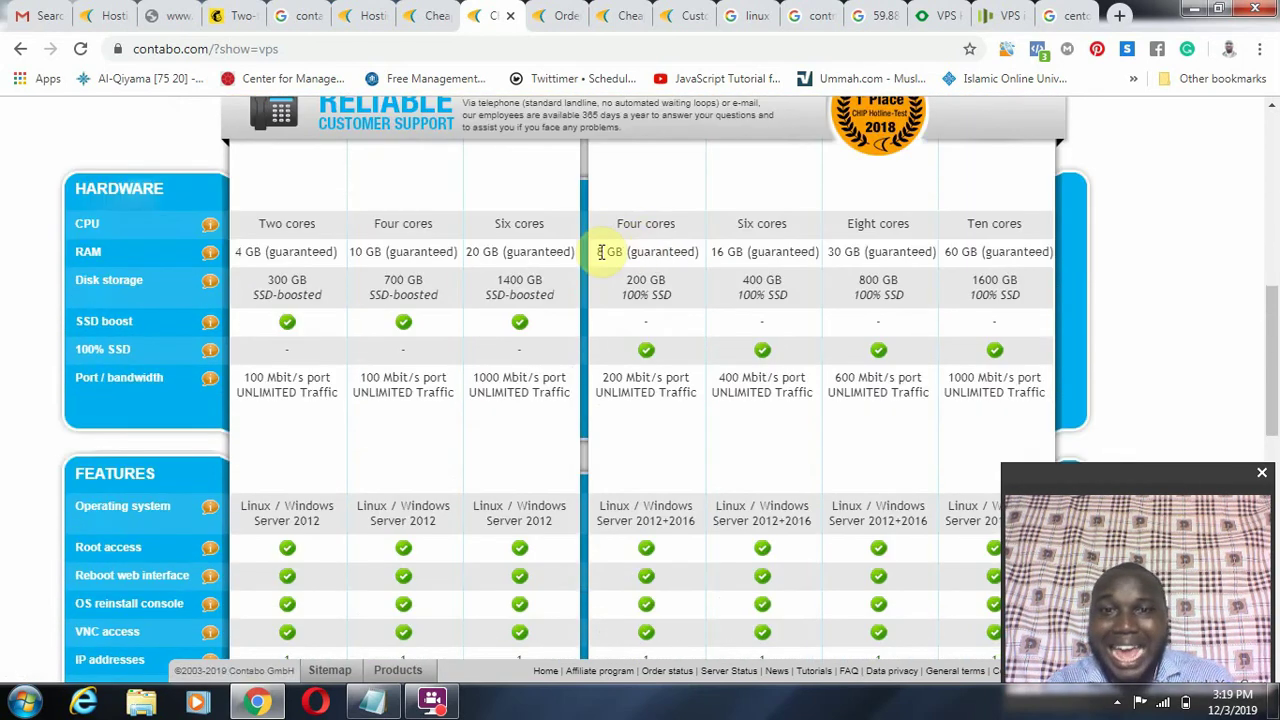
- Examine the guaranteed RAM, disk storage and CPU cores of the VPS S SSD plan in the hardware comparison
left_click_drag(594, 252, 622, 253)
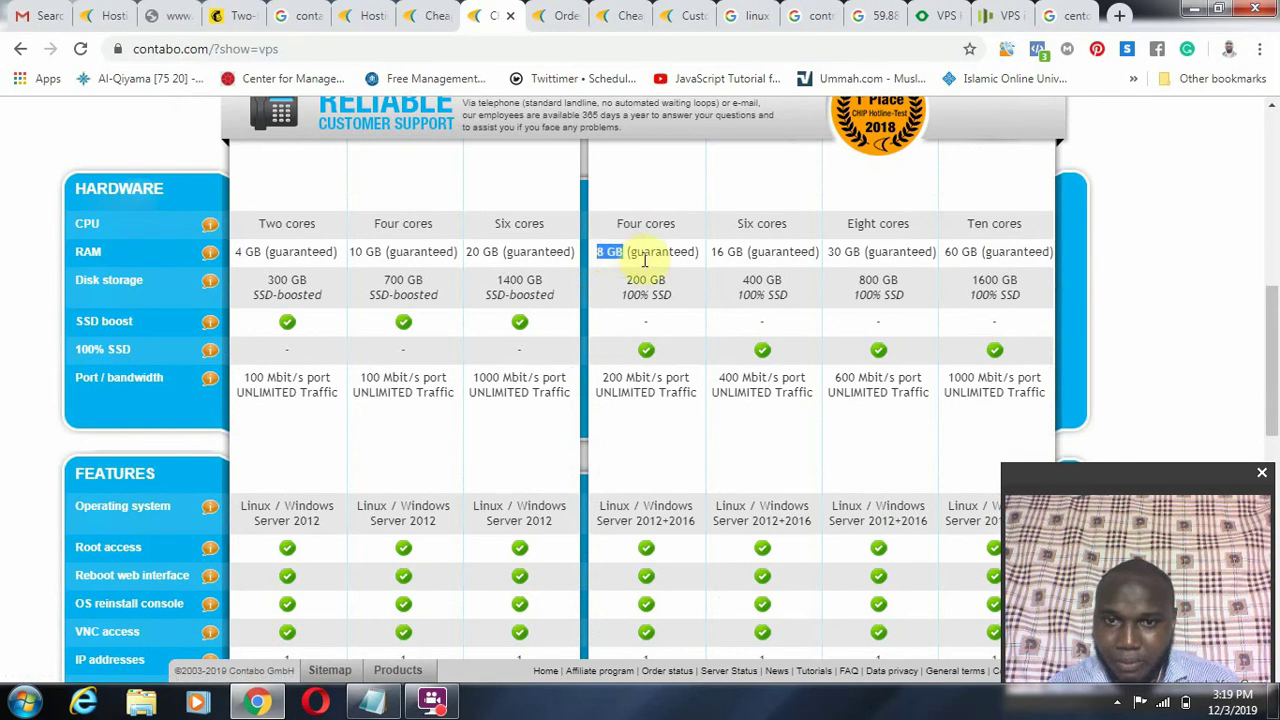
left_click_drag(622, 280, 685, 278)
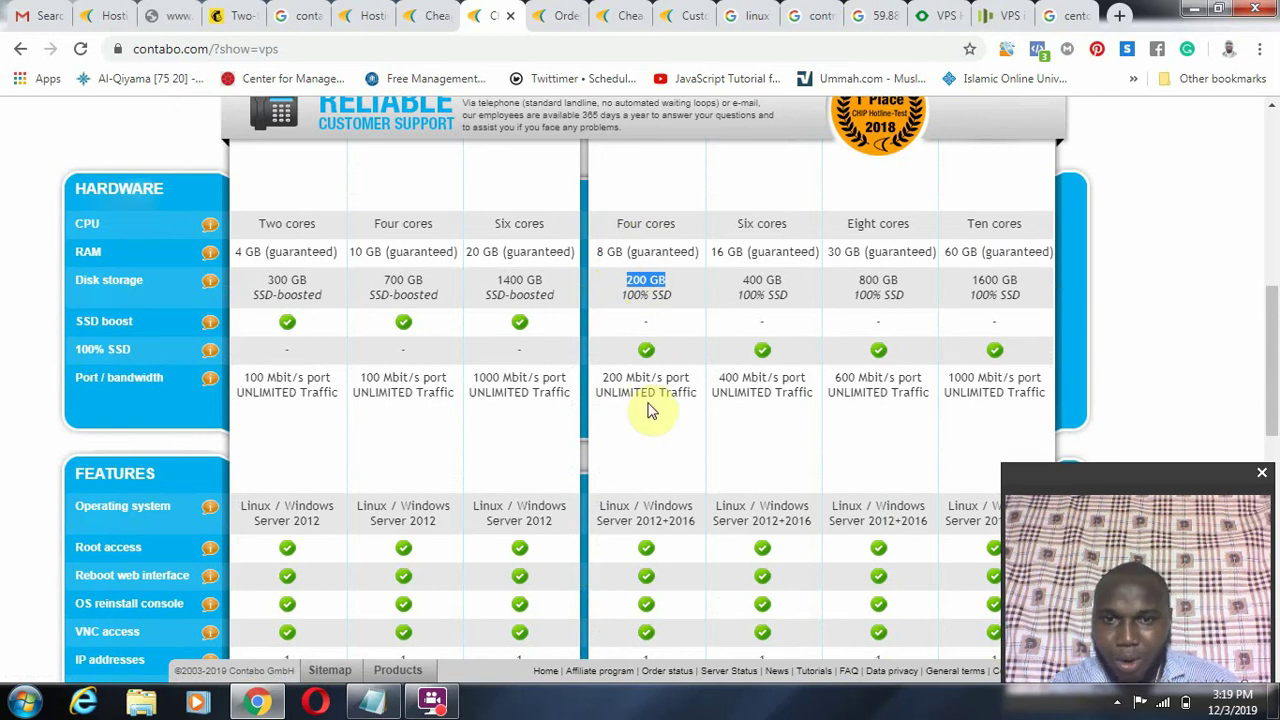
left_click(626, 248)
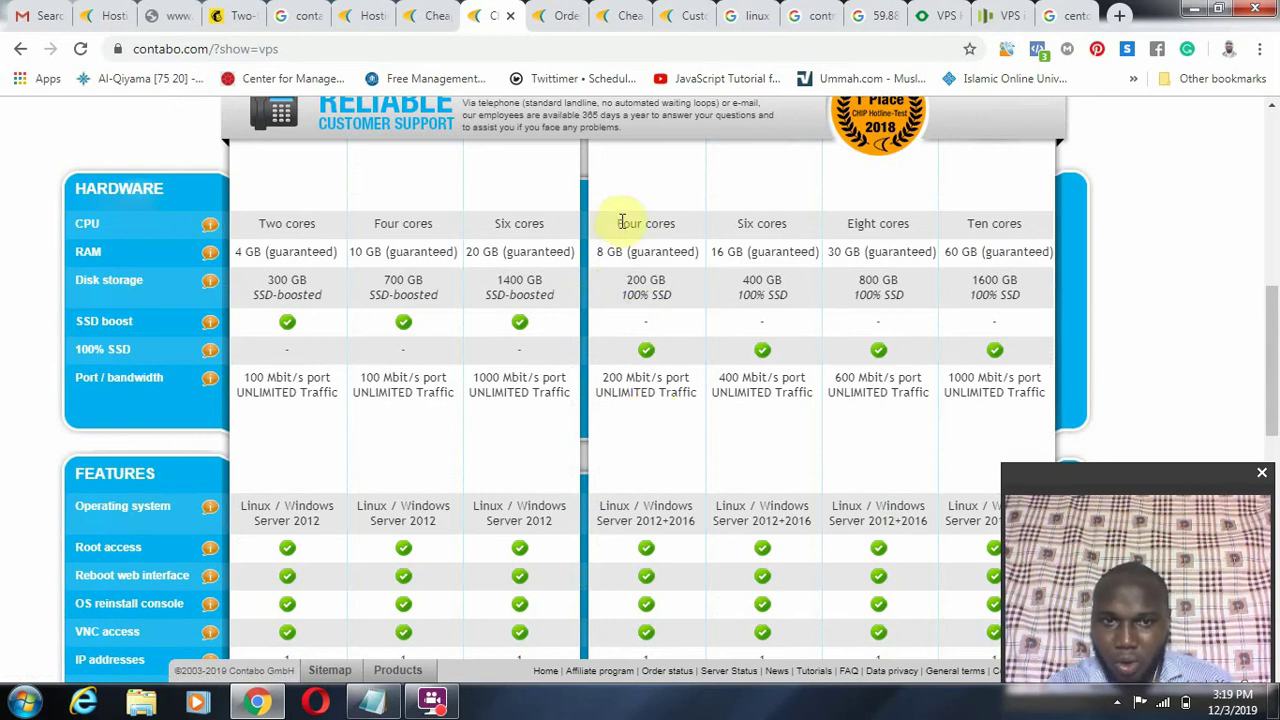
left_click_drag(618, 223, 680, 234)
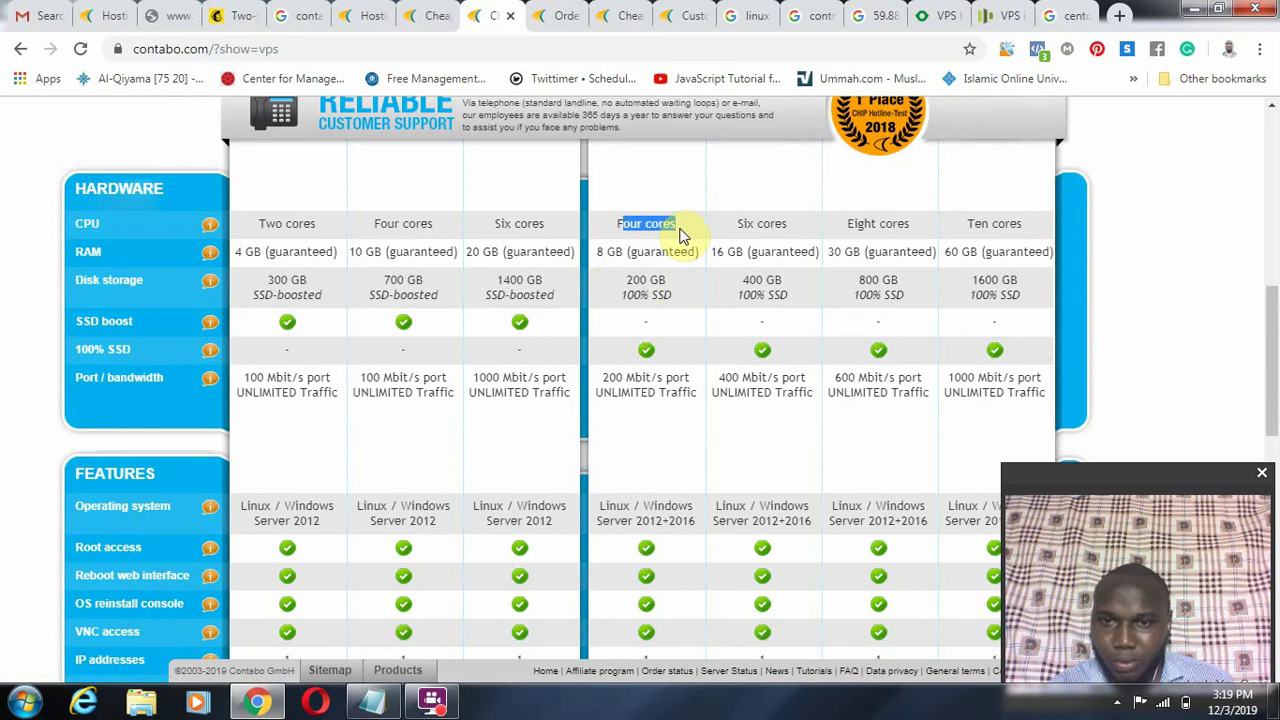
- Review the operating system, domain, snapshot and data center features across the VPS plans
scroll(680, 234, "down", 3)
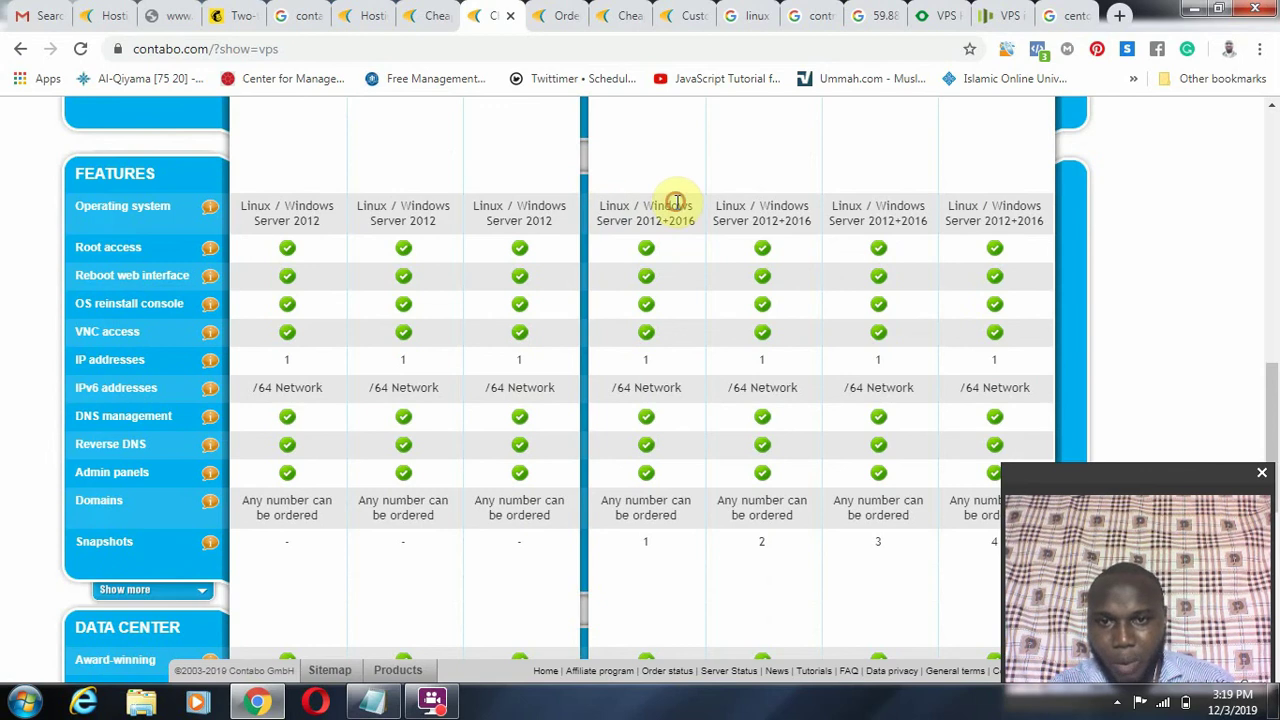
left_click_drag(663, 202, 668, 203)
scroll(667, 202, "down", 3)
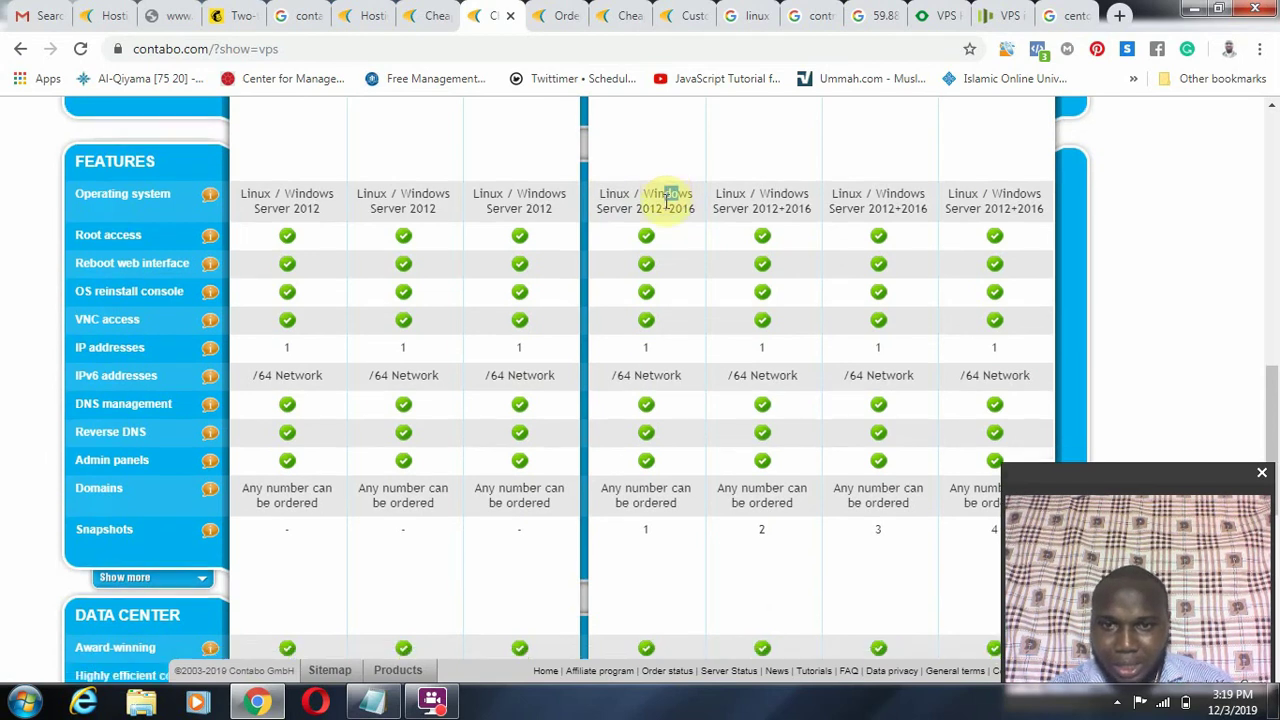
scroll(667, 202, "down", 2)
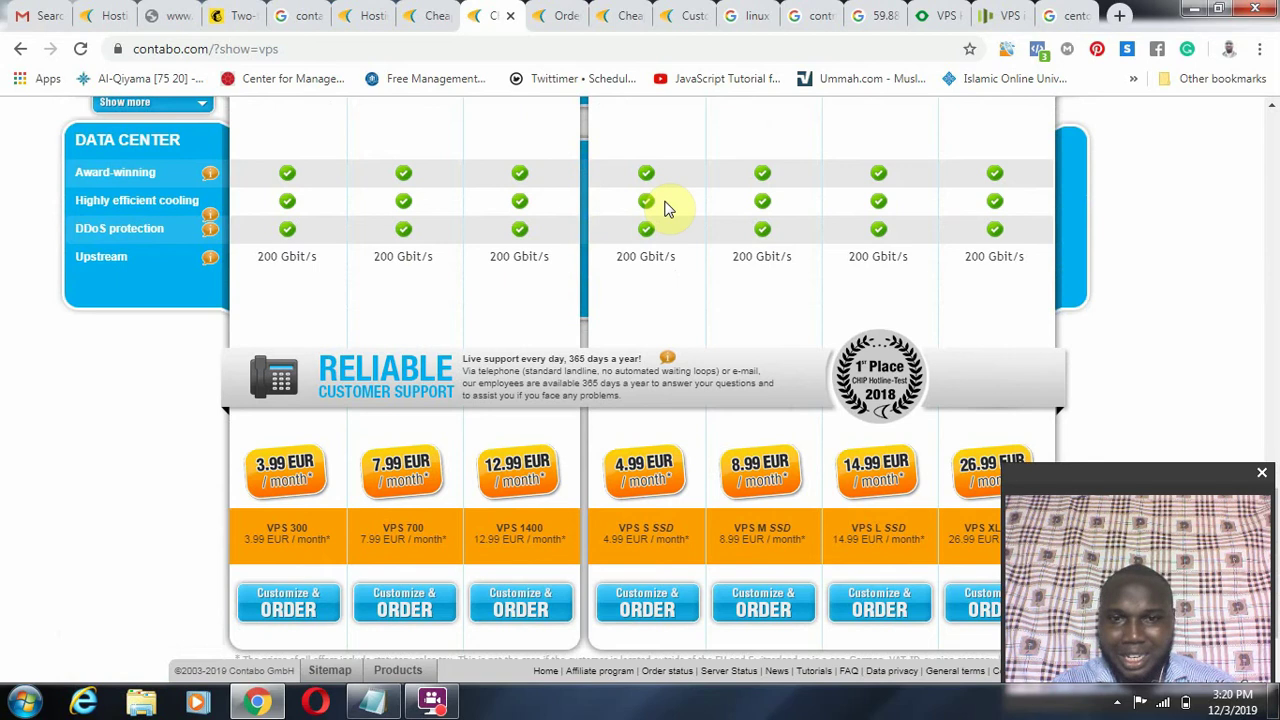
scroll(666, 206, "up", 2)
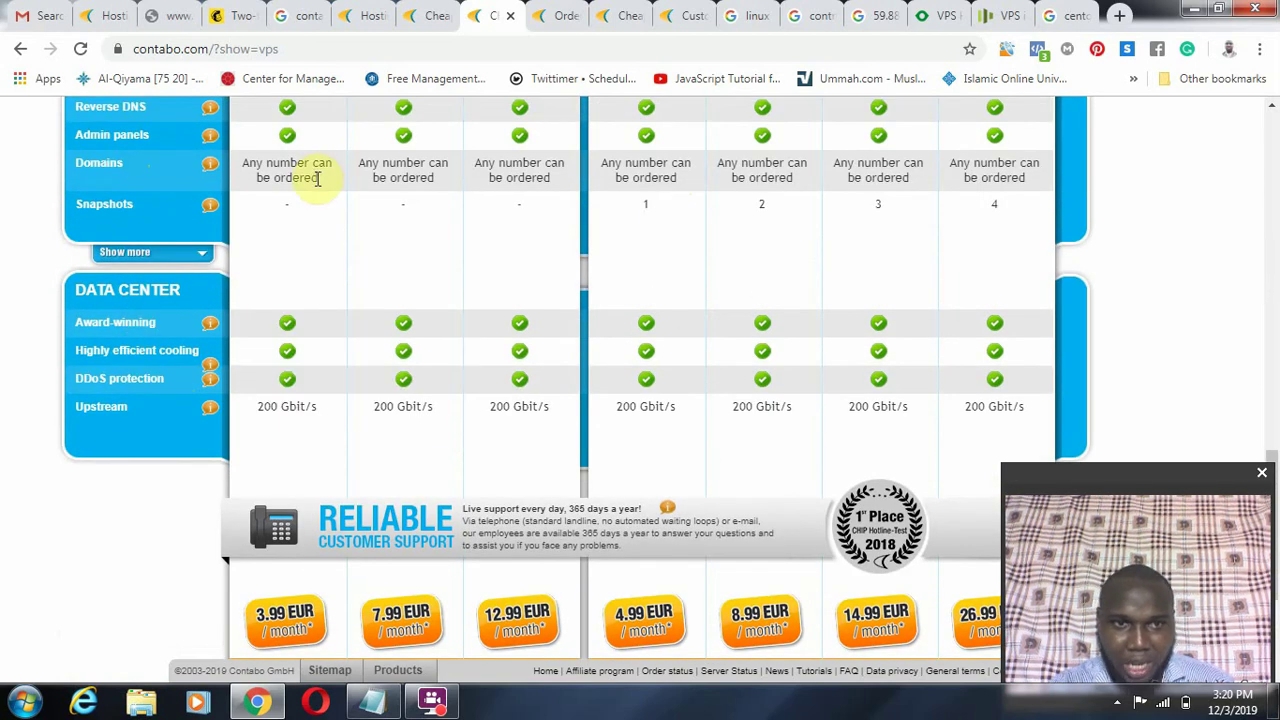
scroll(662, 209, "up", 1)
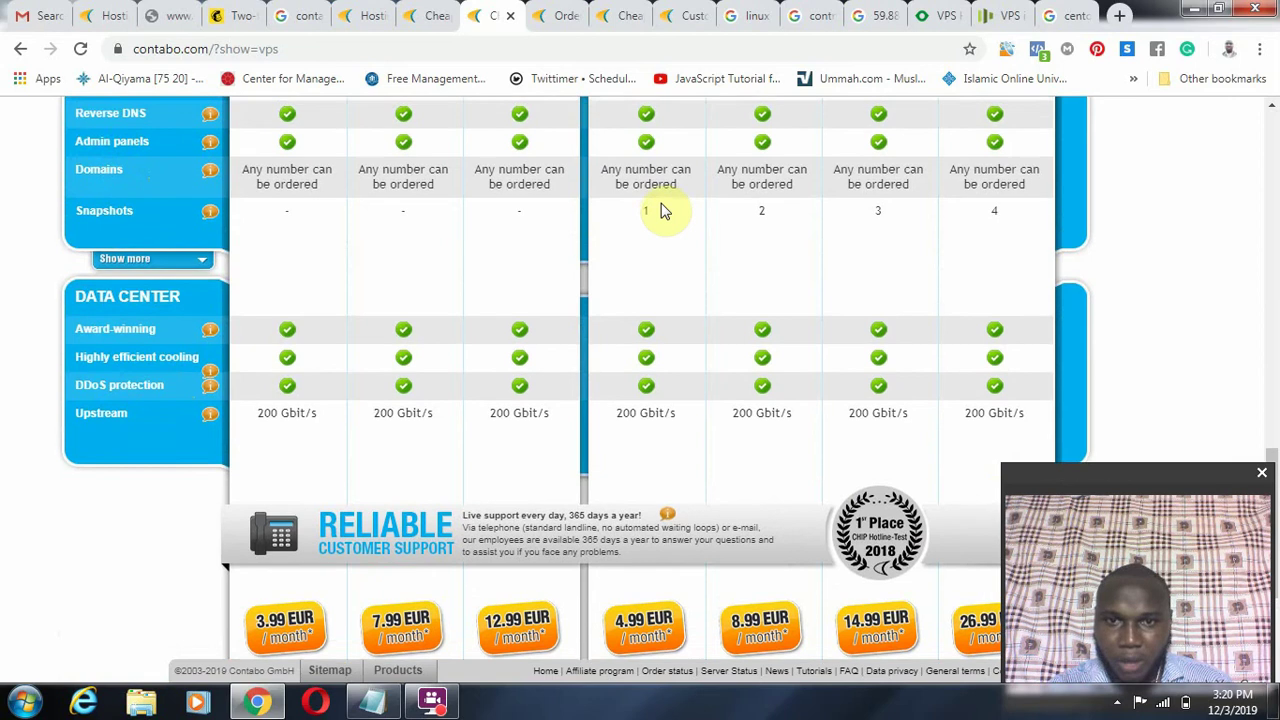
scroll(661, 210, "up", 2)
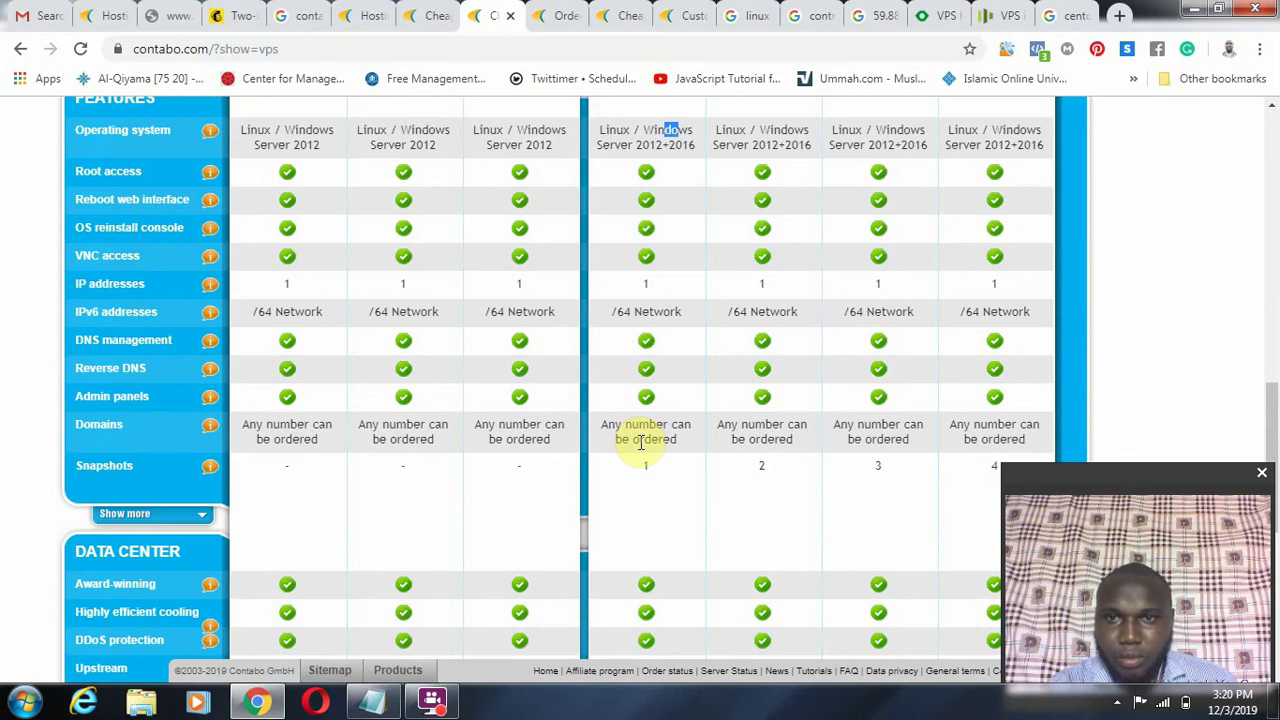
scroll(643, 440, "down", 3)
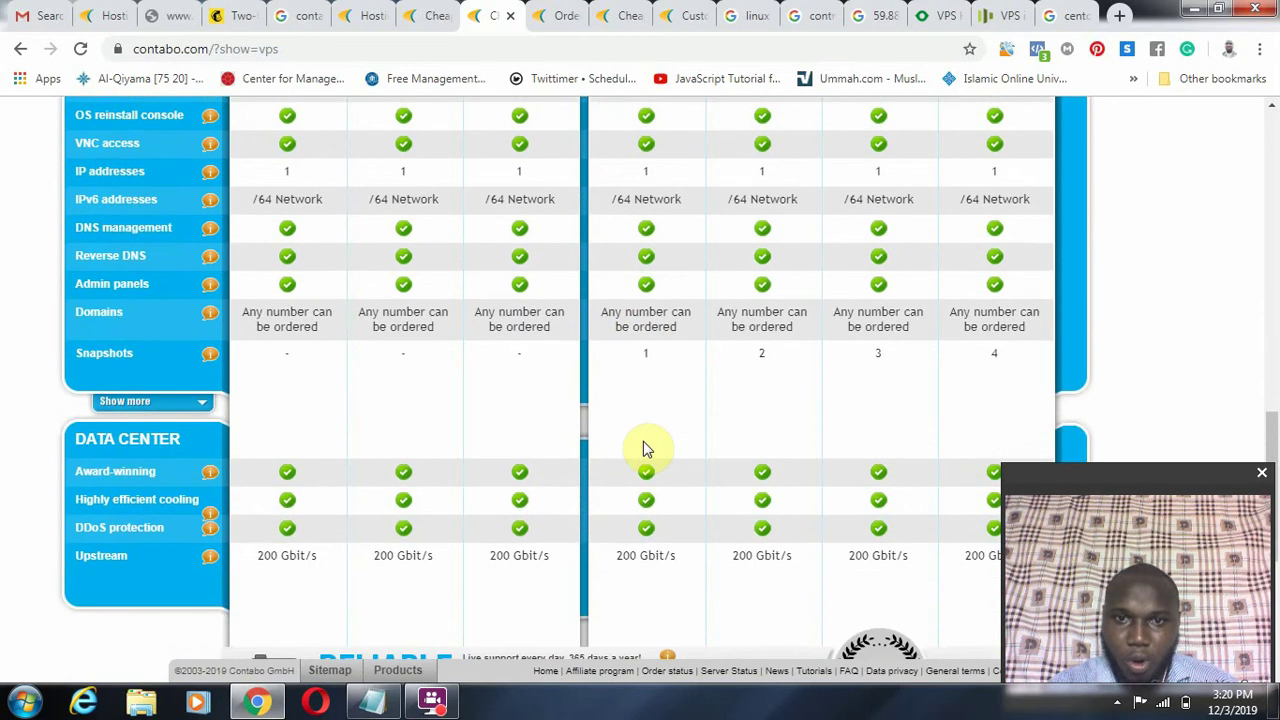
- Open the customization page for ordering the VPS S SSD plan, checking the already open order form while it loads
scroll(645, 441, "down", 1)
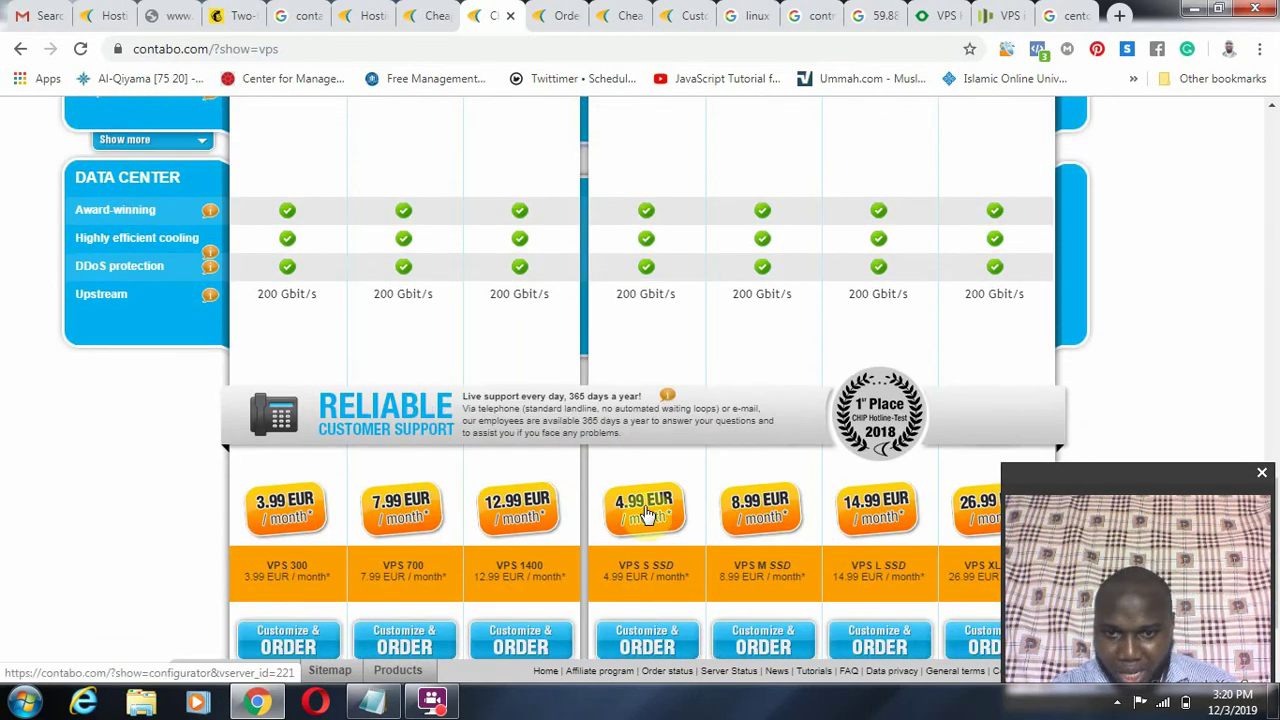
left_click(632, 648)
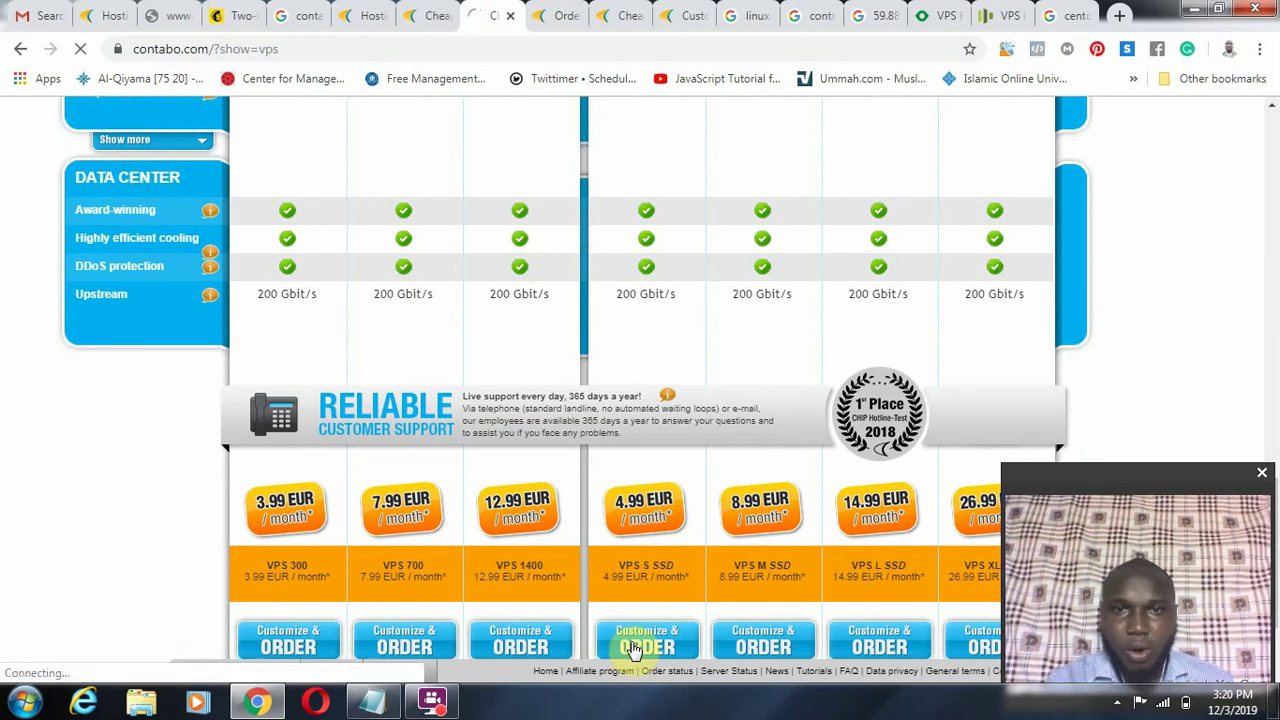
left_click(557, 15)
left_click(491, 12)
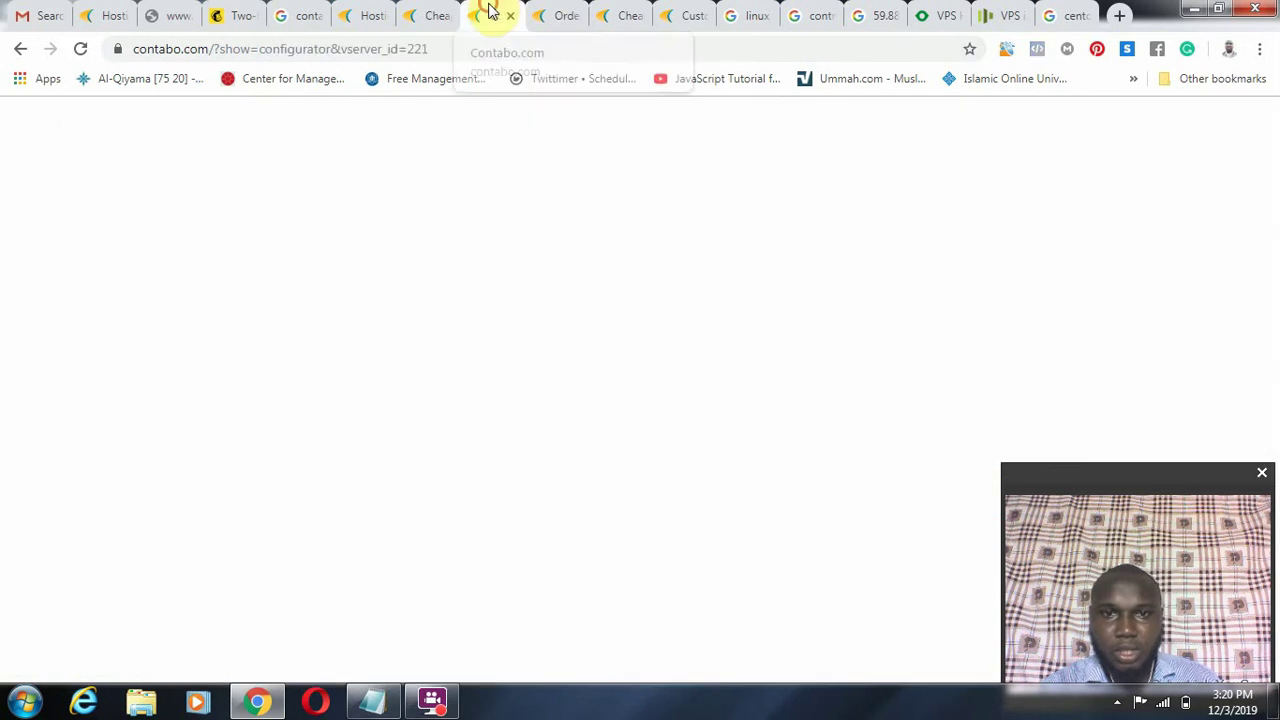
left_click(561, 12)
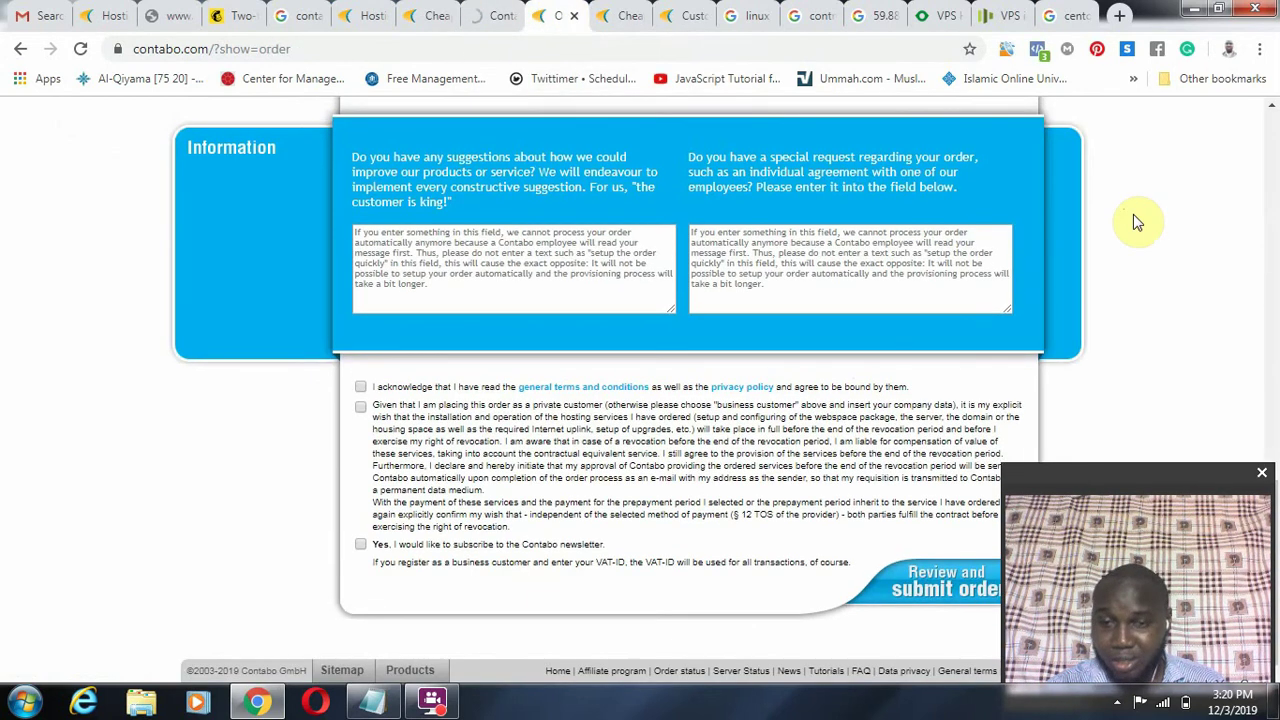
scroll(1135, 221, "up", 10)
scroll(1133, 214, "up", 2)
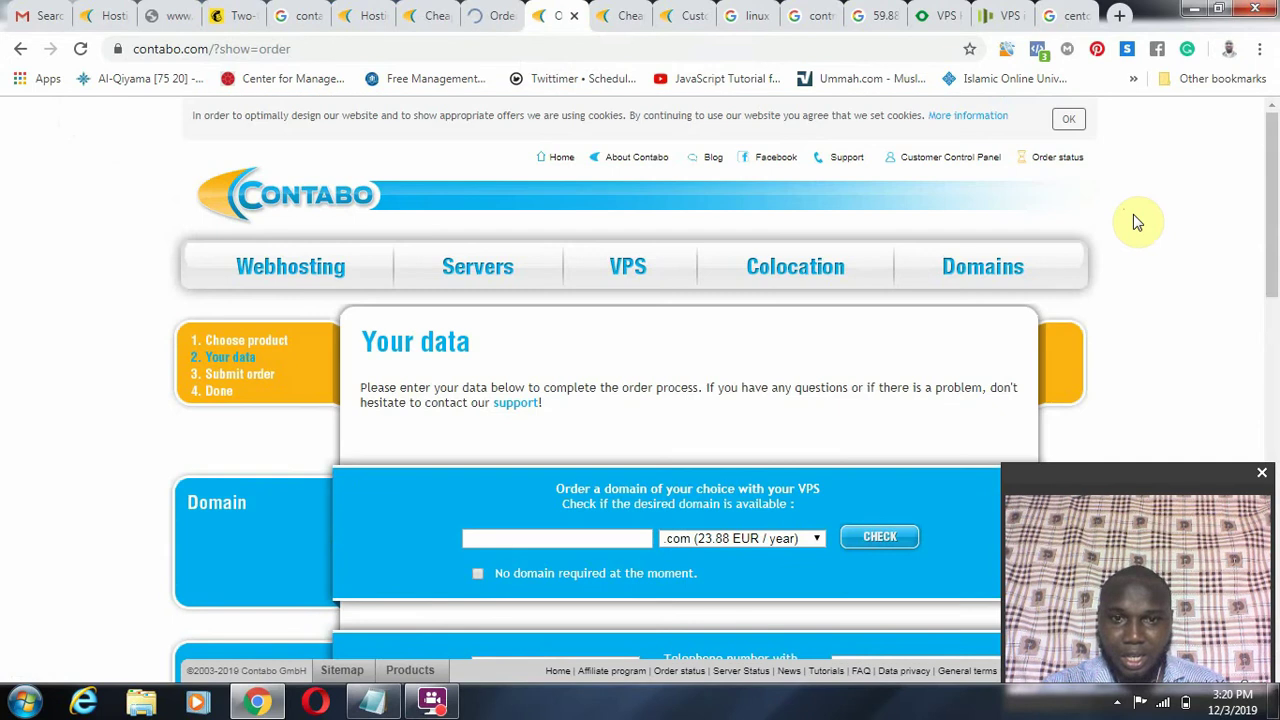
left_click(482, 15)
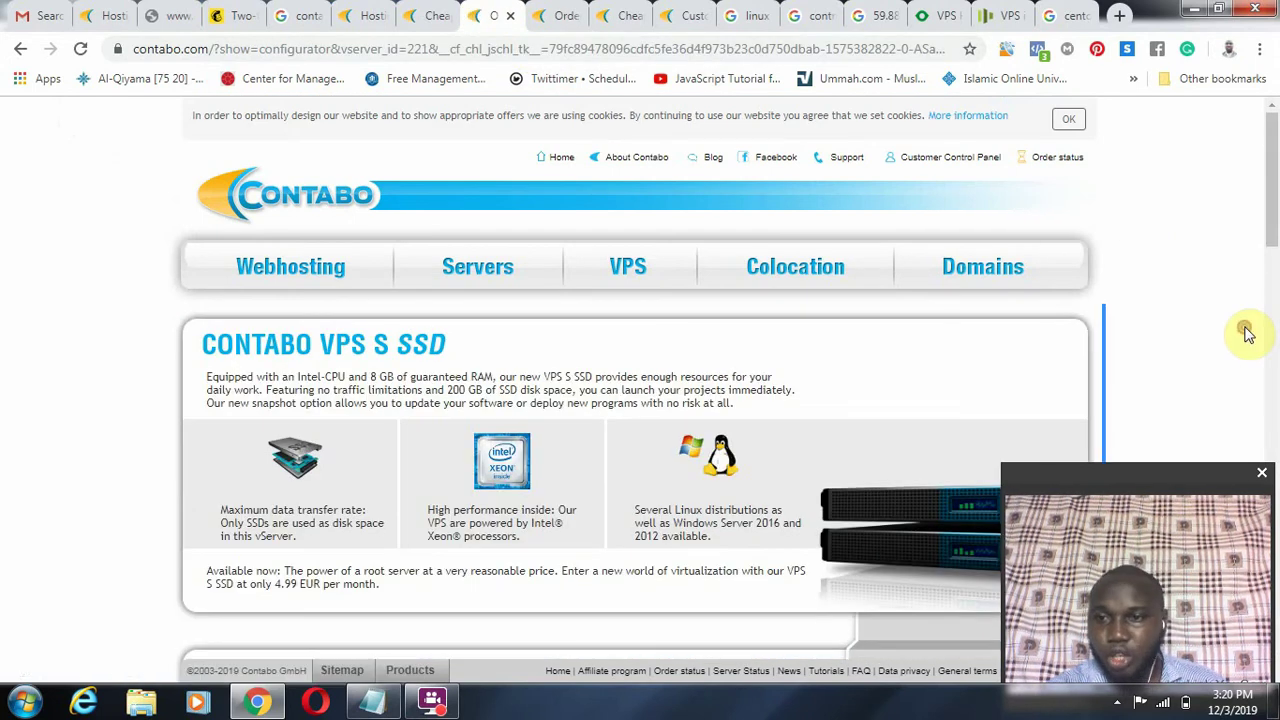
- Review the VPS S SSD plan's performance data, networking and included services, and look through the optional service upgrades
scroll(1248, 335, "down", 2)
scroll(1248, 335, "down", 1)
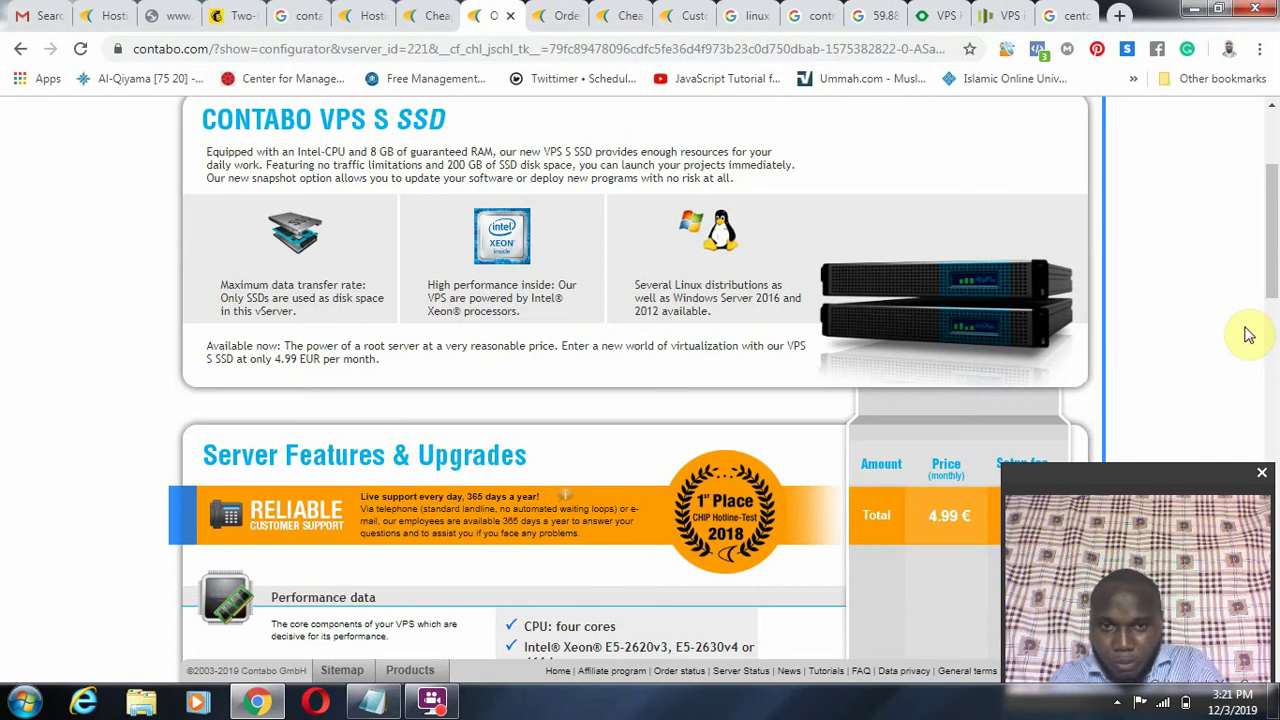
scroll(1247, 335, "down", 5)
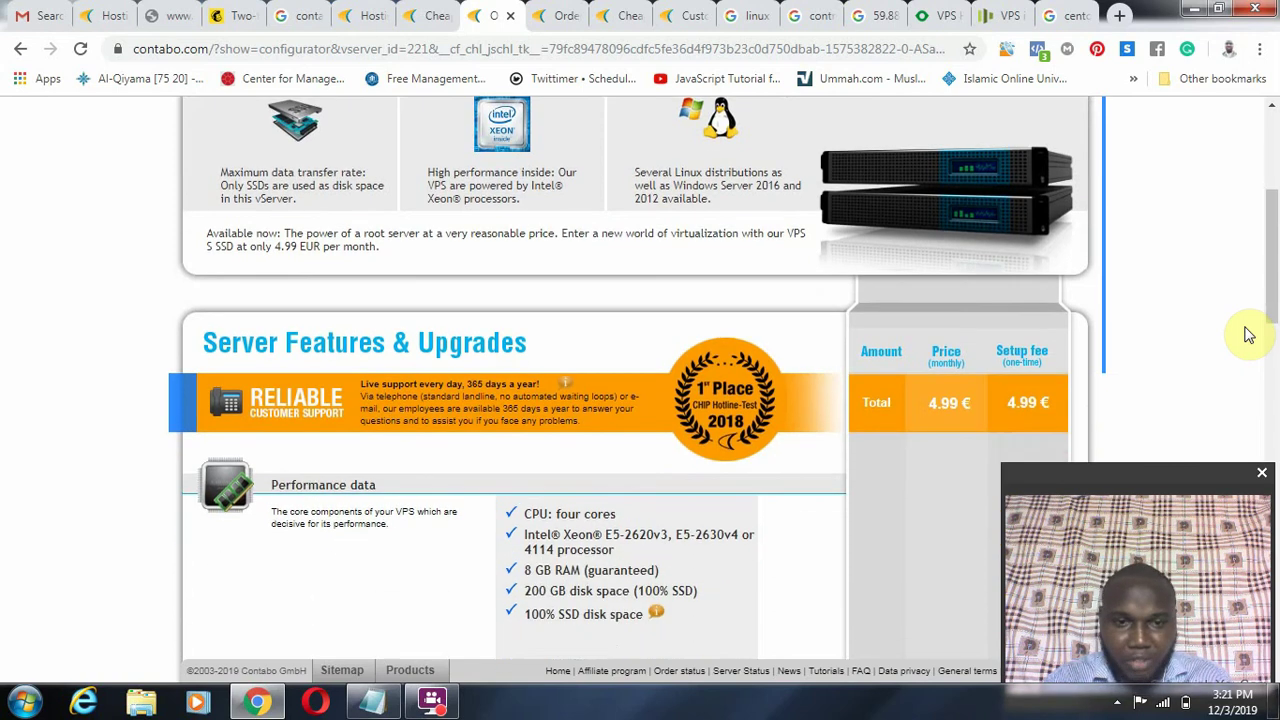
scroll(1247, 335, "down", 1)
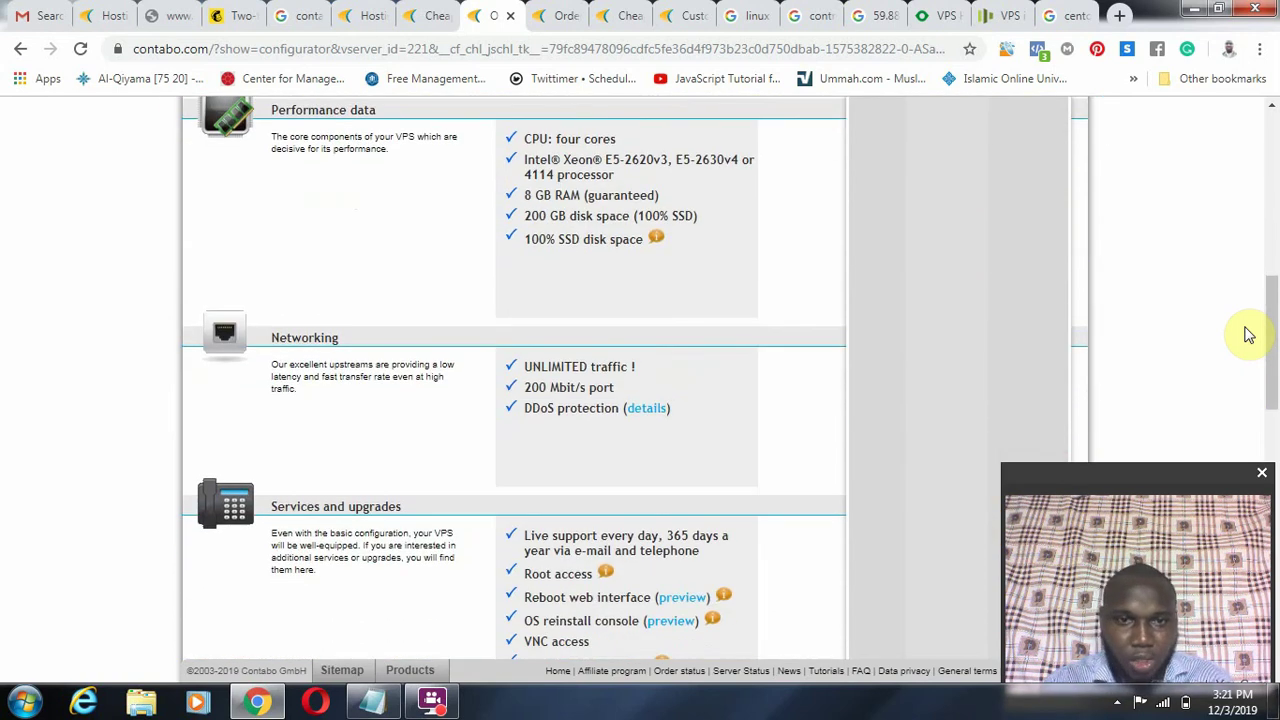
scroll(1247, 335, "up", 1)
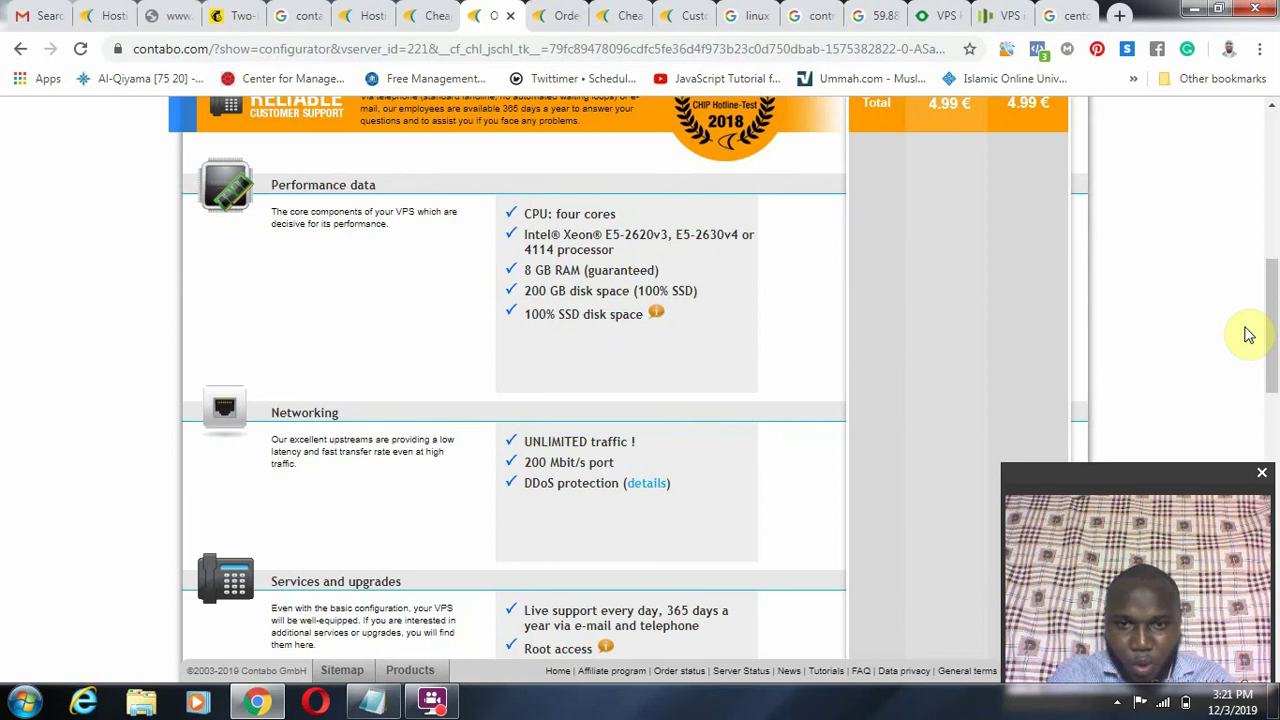
scroll(1247, 335, "down", 1)
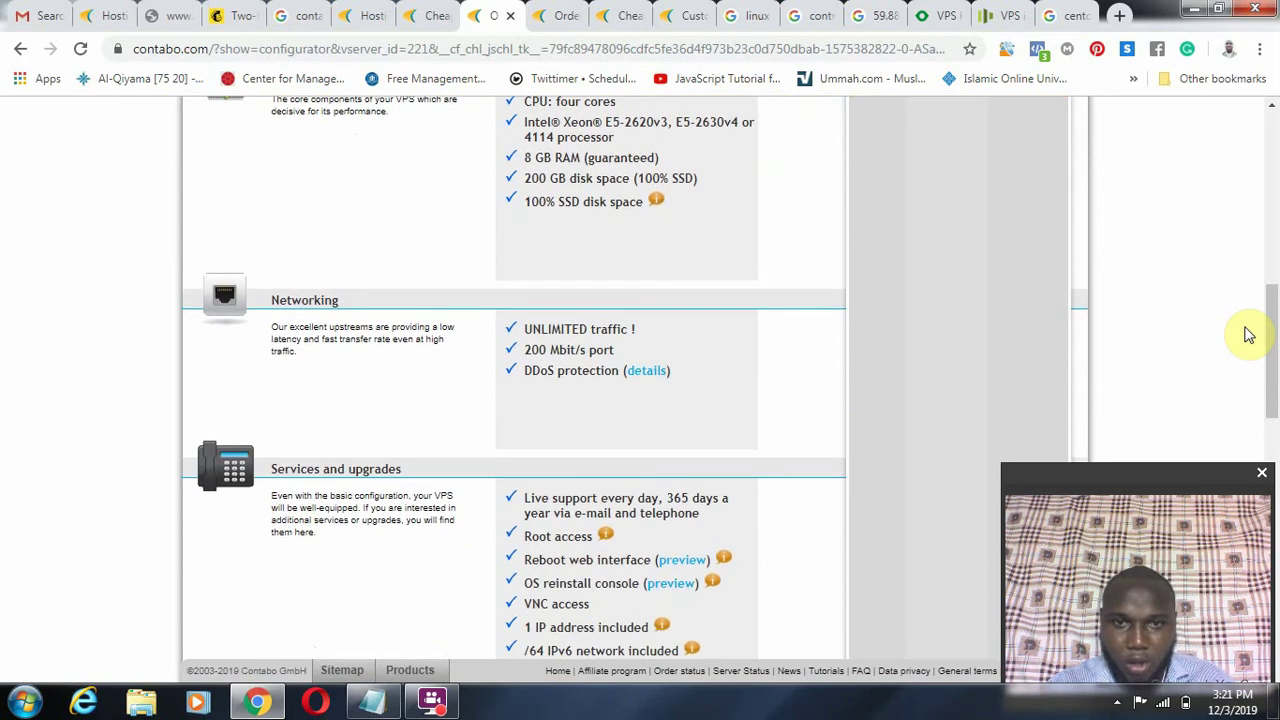
scroll(1247, 335, "down", 2)
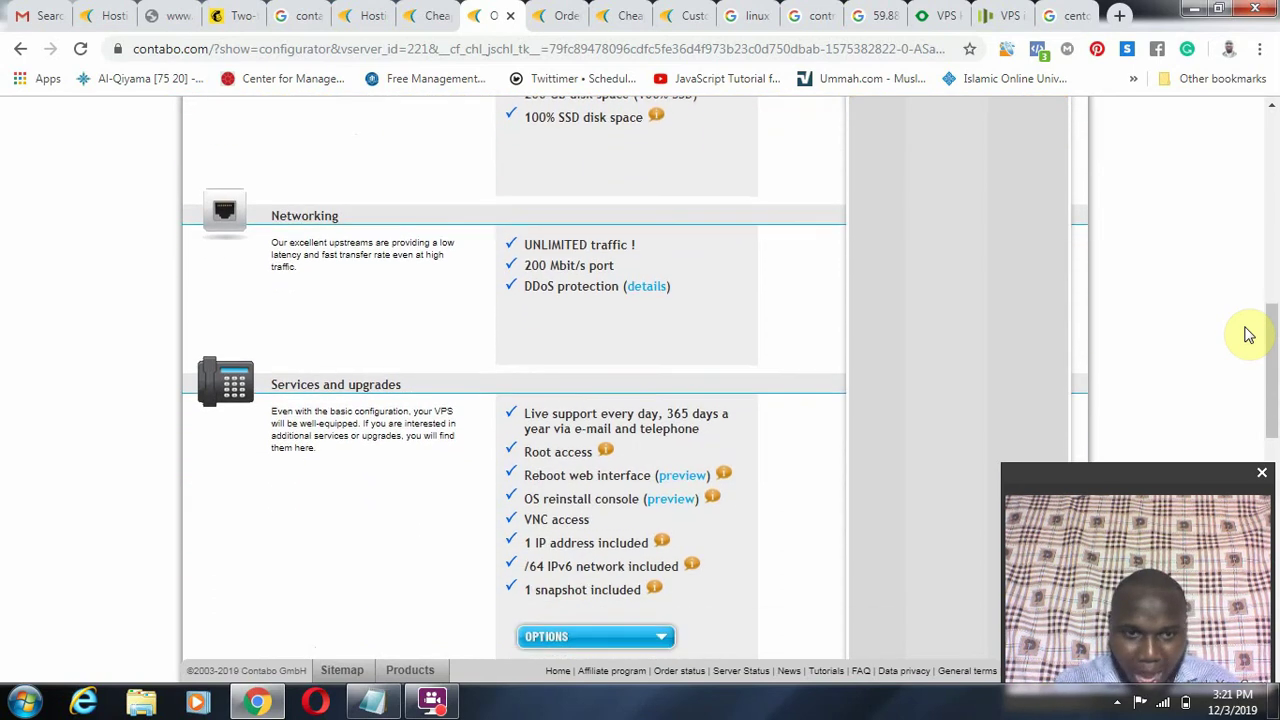
scroll(1247, 335, "down", 2)
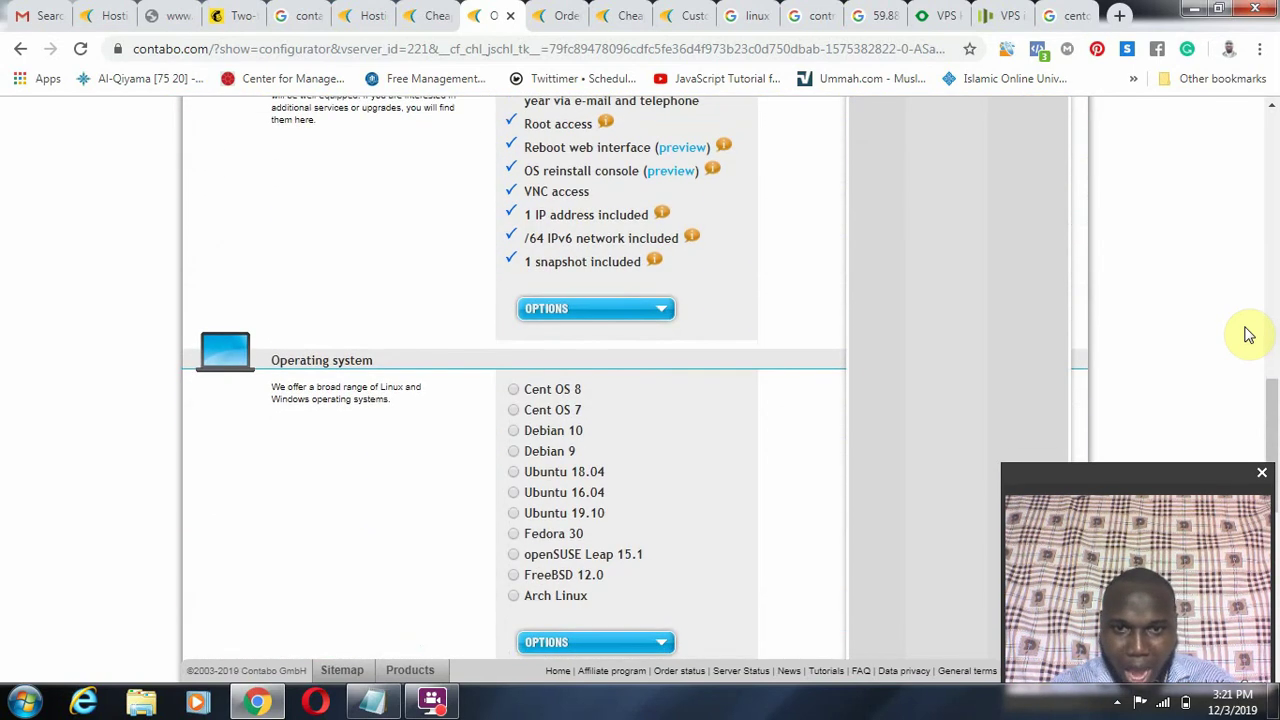
left_click(665, 310)
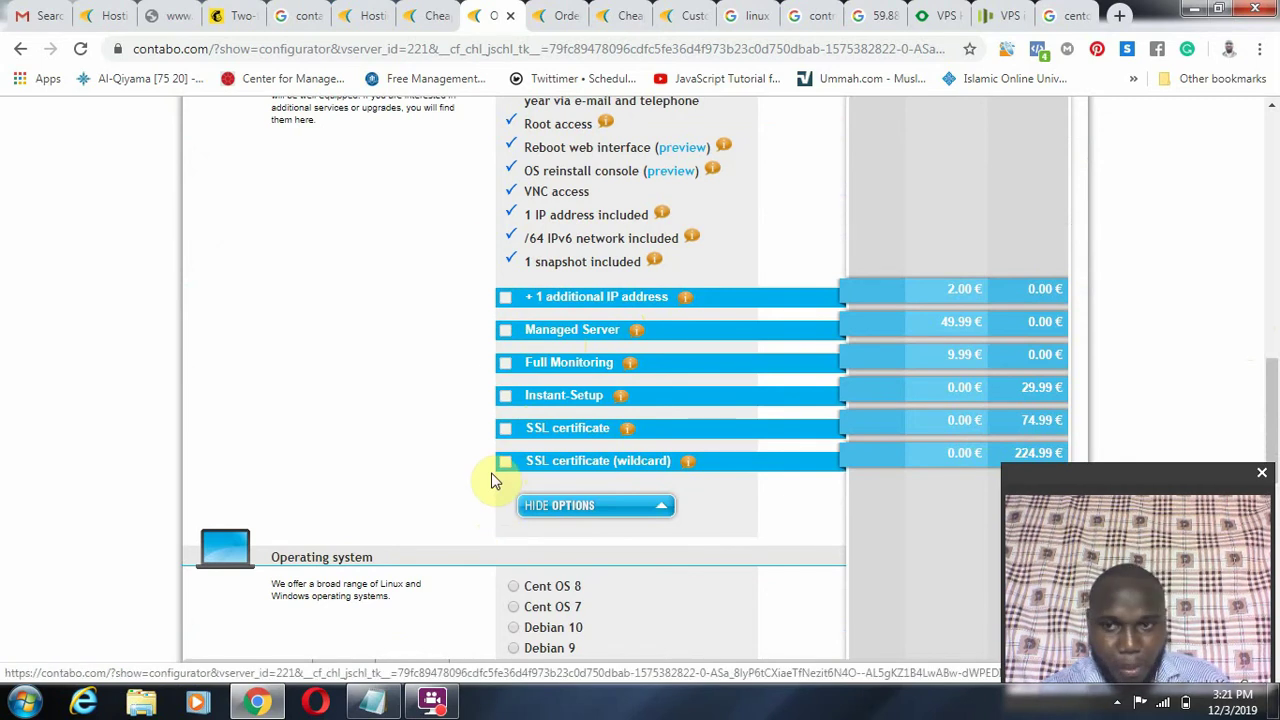
left_click(603, 510)
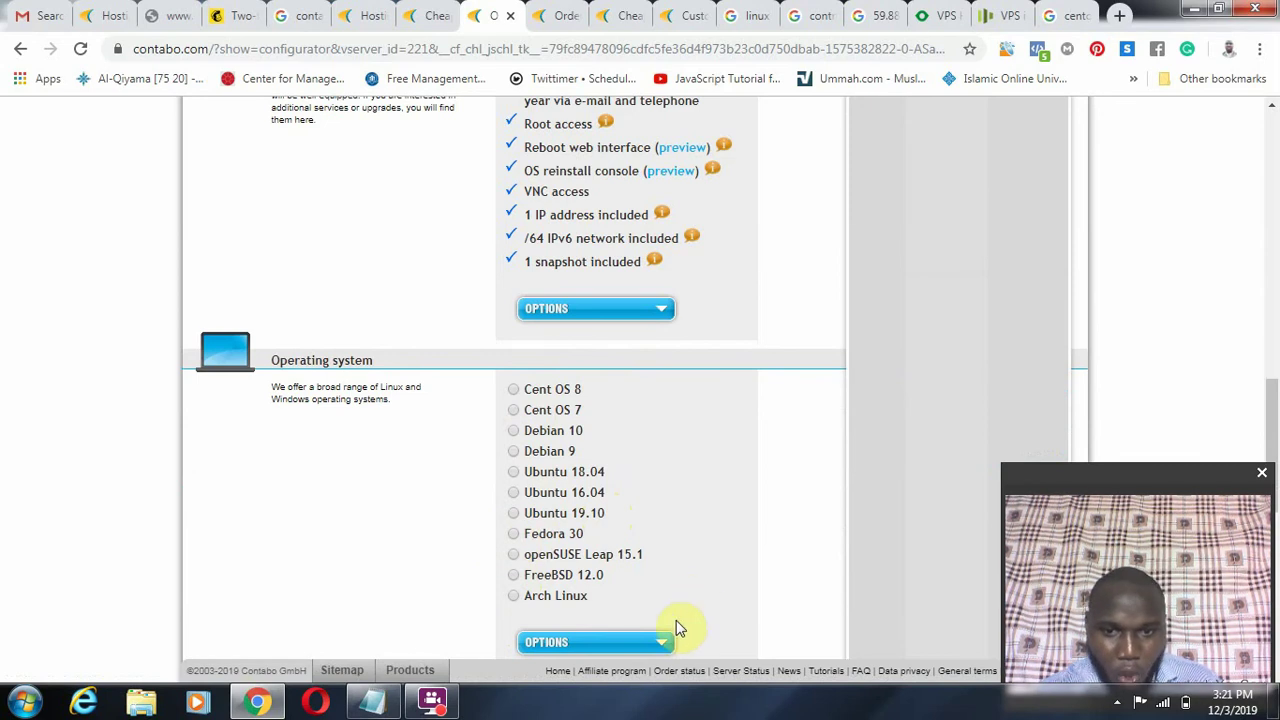
- View the Windows Server options in the operating system section and select Cent OS 7 as the operating system
left_click(660, 644)
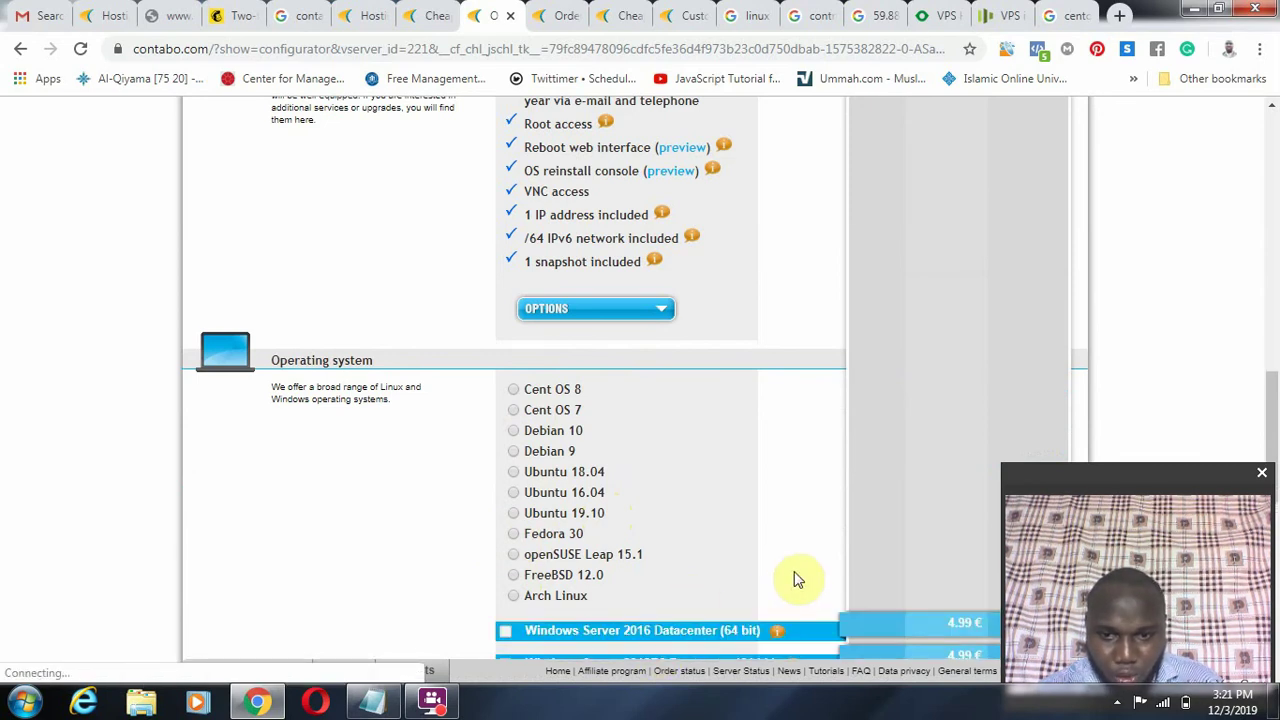
scroll(797, 574, "down", 2)
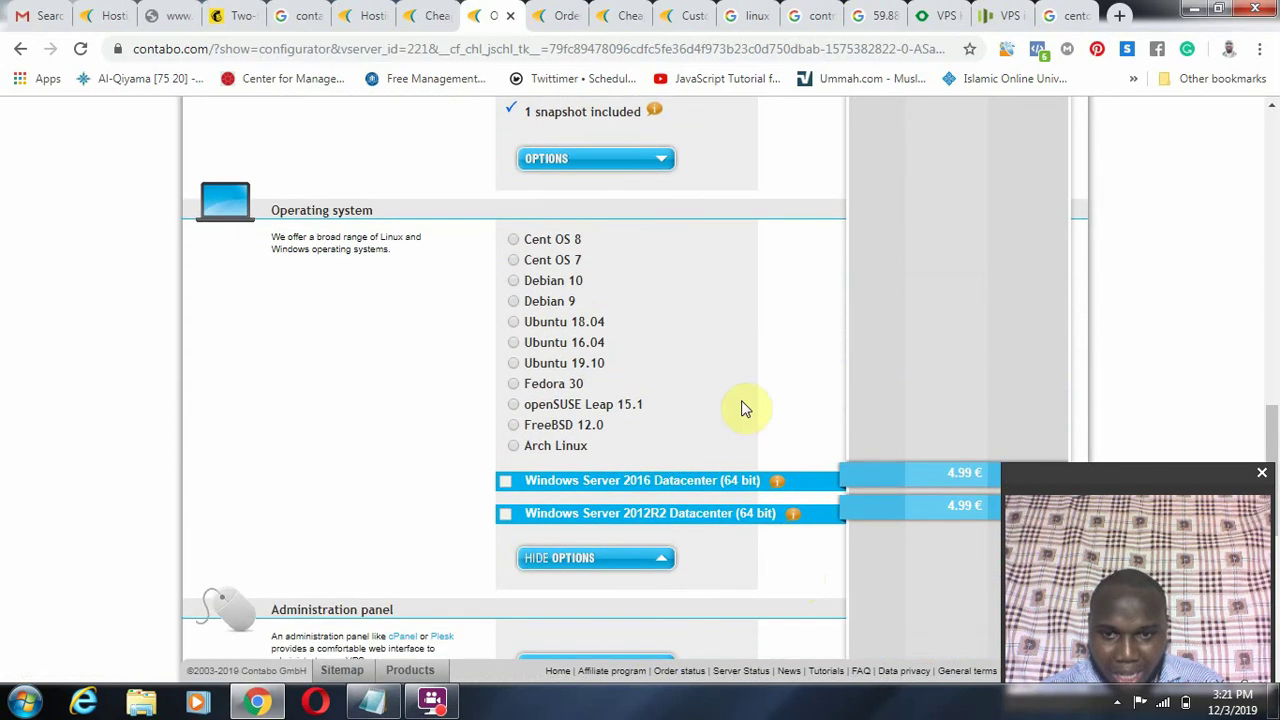
left_click(512, 262)
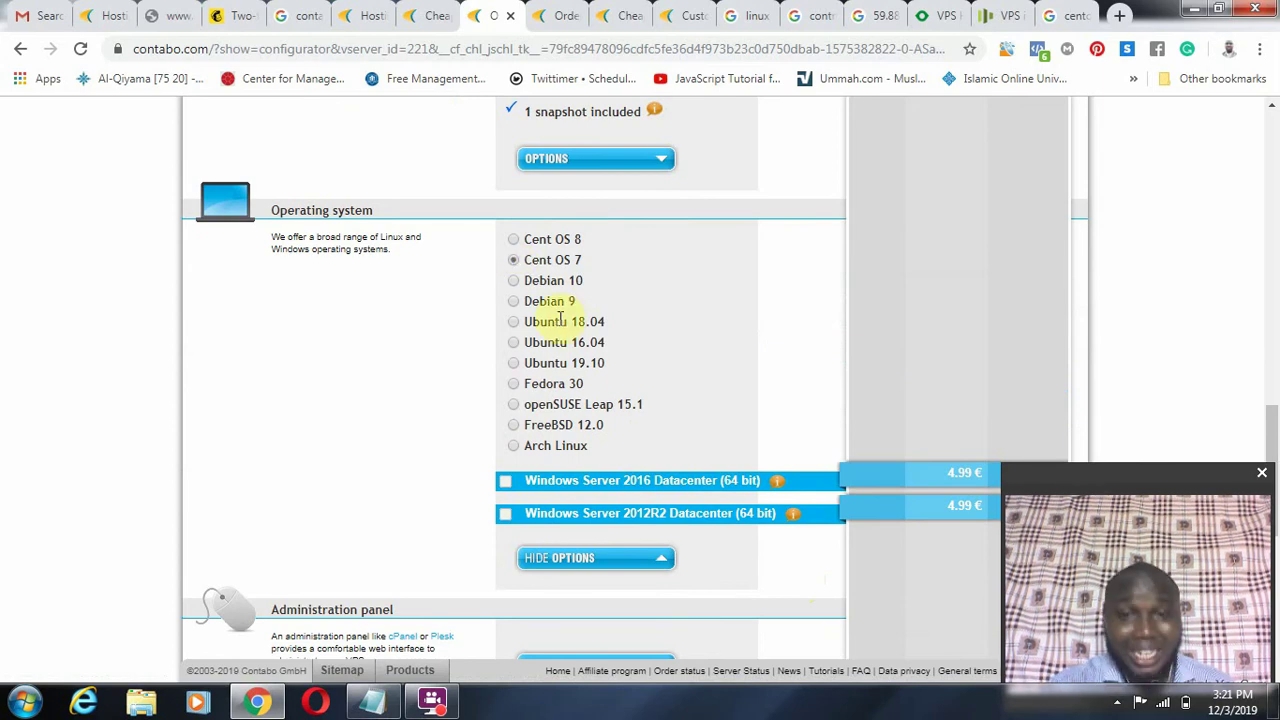
left_click(622, 558)
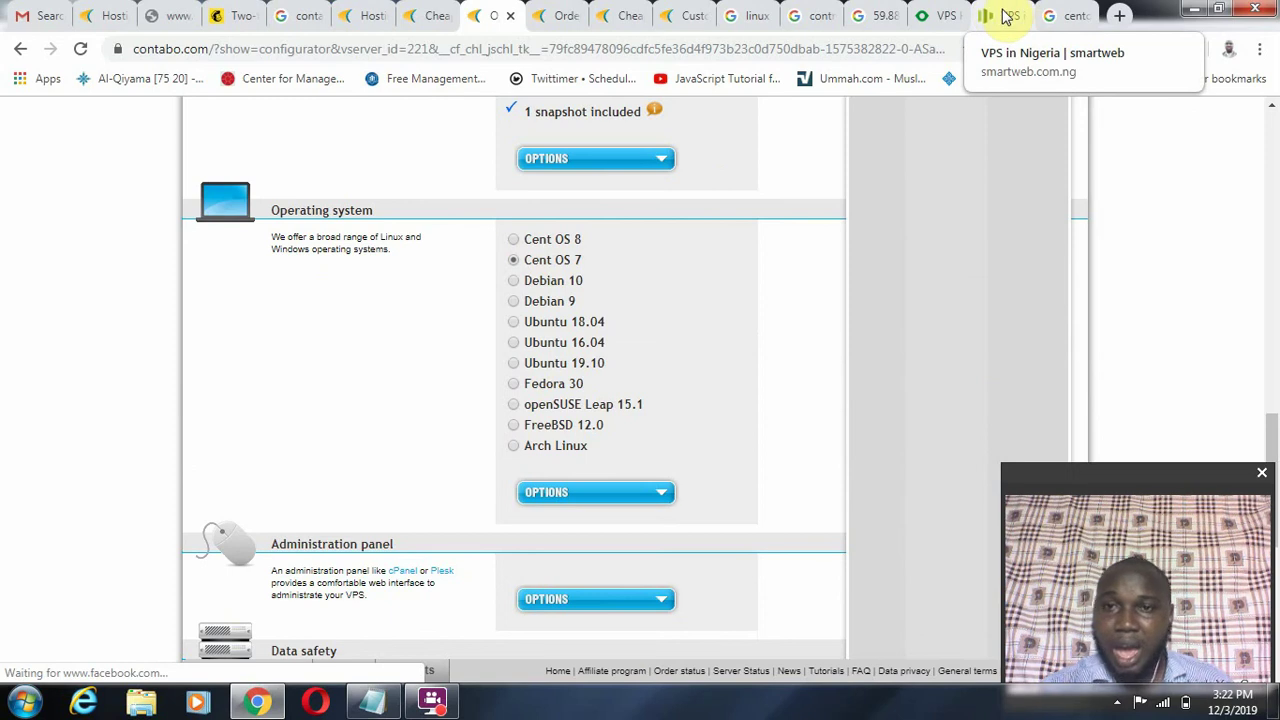
- Check the CentOS 7 end-of-support date in the open Google results and return to the configurator's administration panel section
left_click(1058, 15)
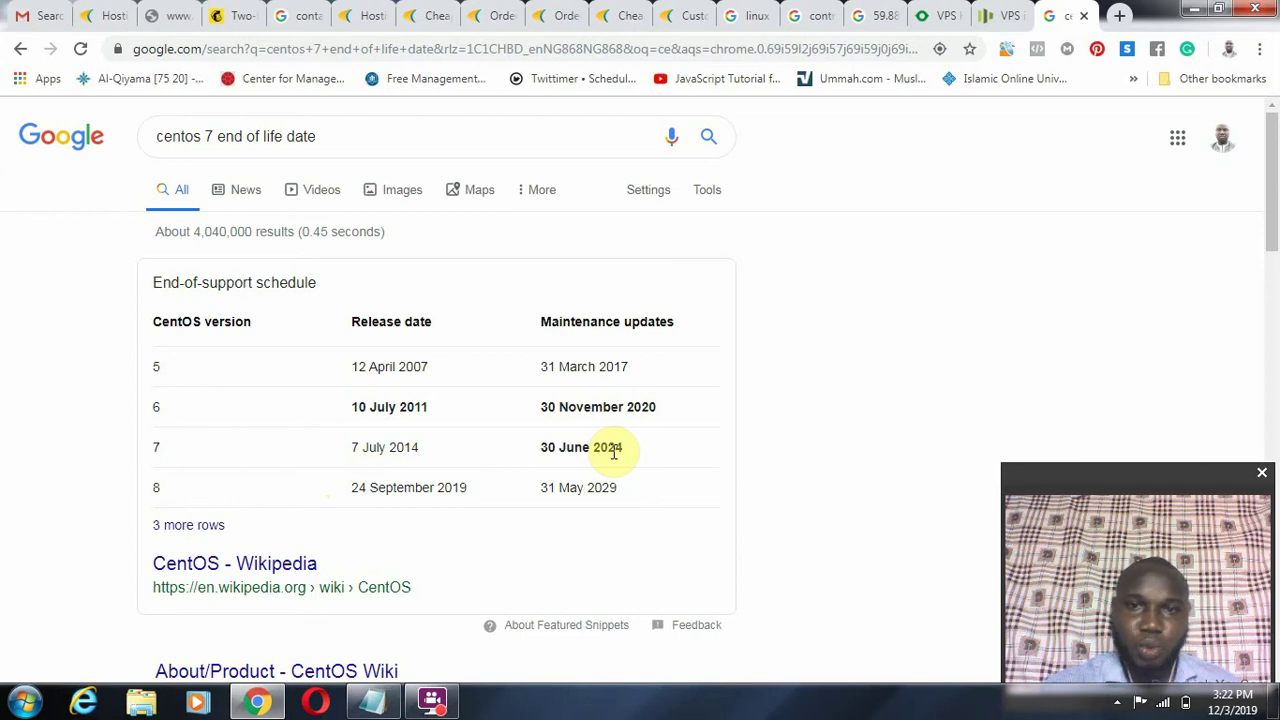
left_click(491, 18)
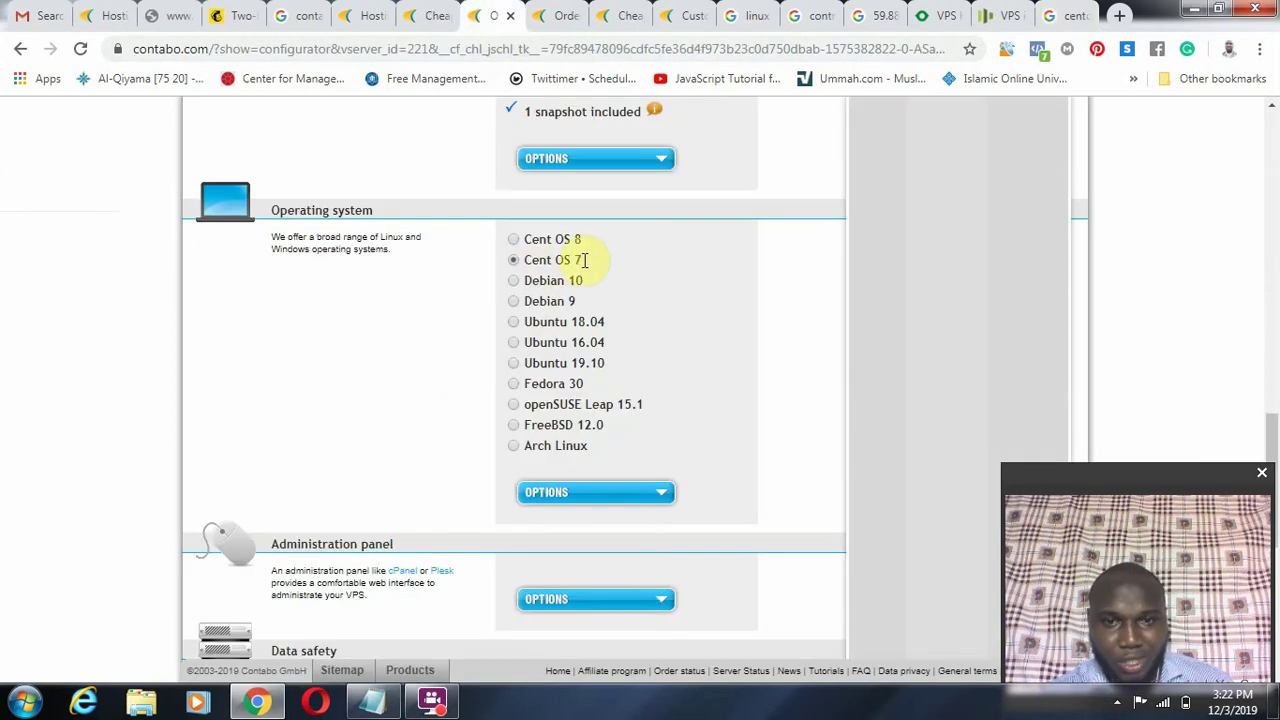
scroll(836, 453, "down", 1)
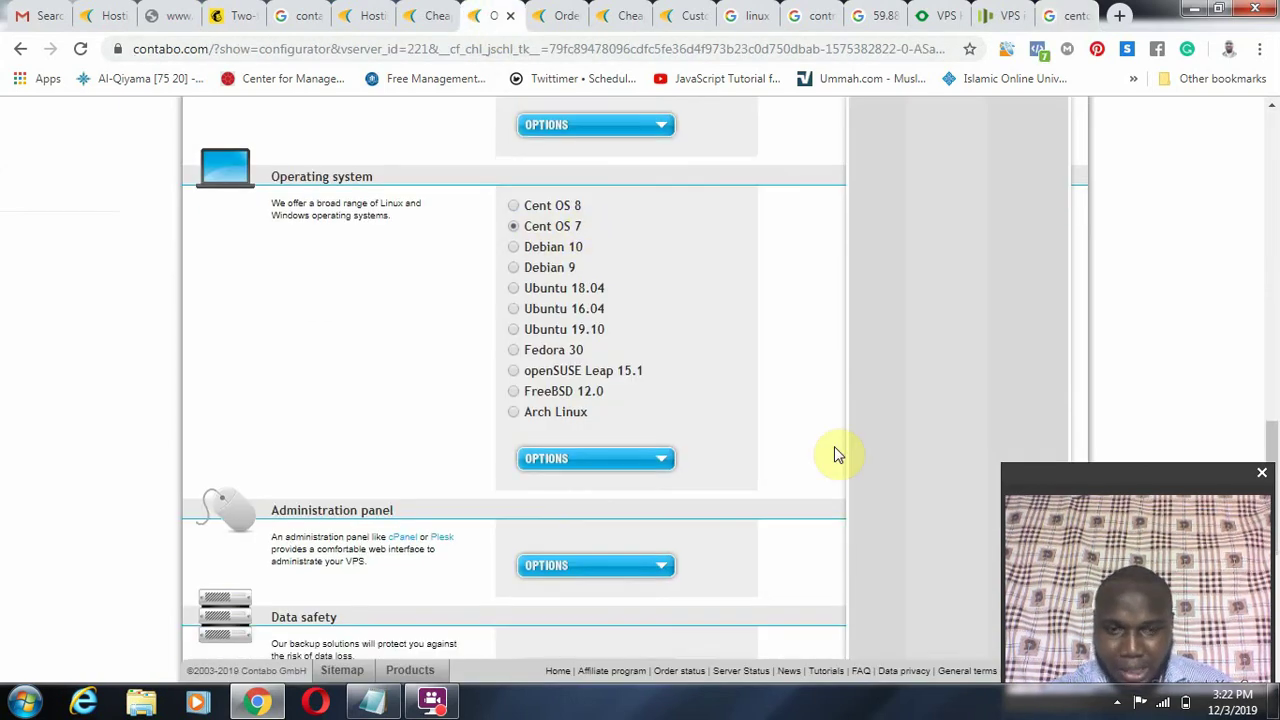
scroll(834, 453, "down", 2)
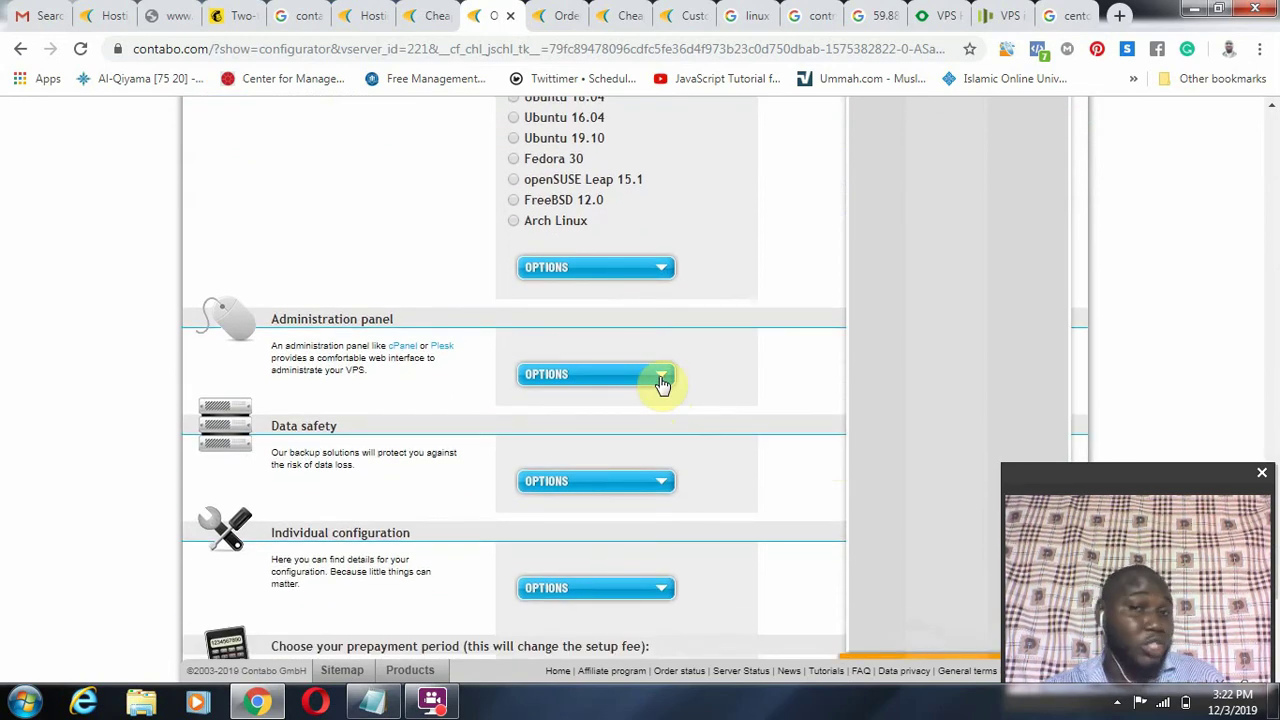
- Switch to the Notepad notes and move up to the "Contabo with Webuzo" heading
left_click(375, 703)
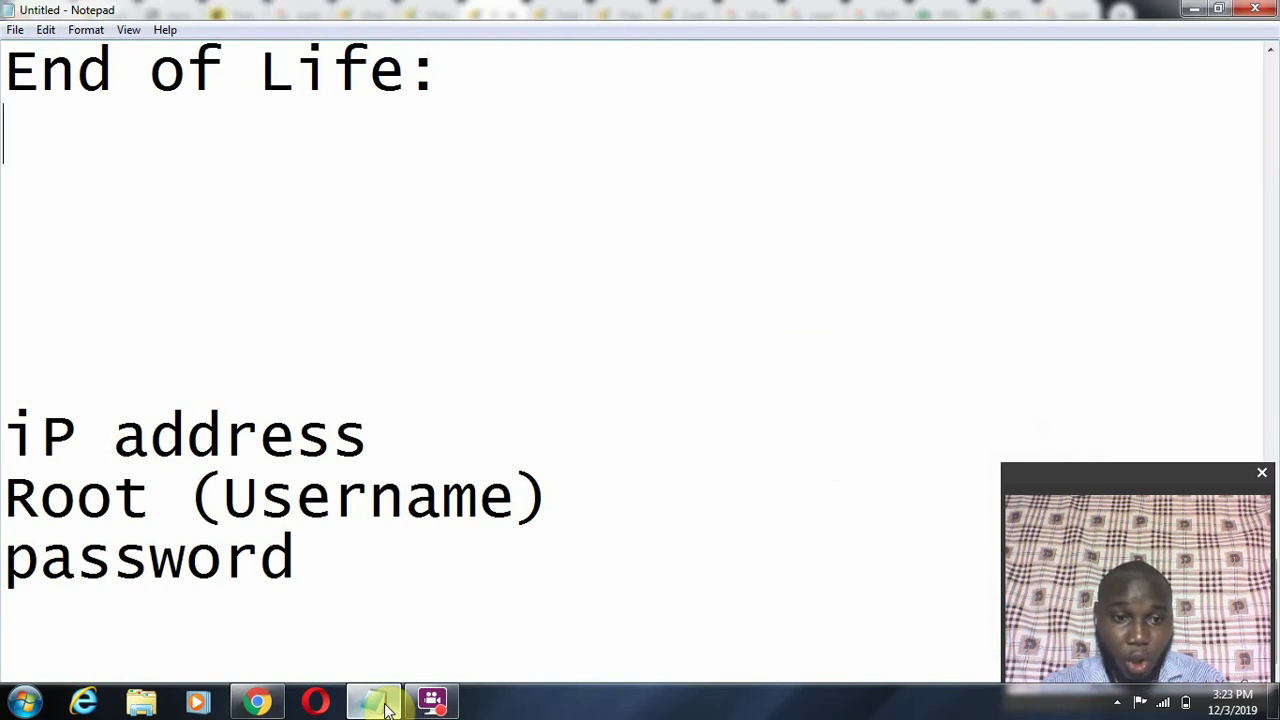
key("Page_Up")
key("Page_Up")
key("Page_Up")
key("Page_Up")
key("Page_Up")
key("Page_Up")
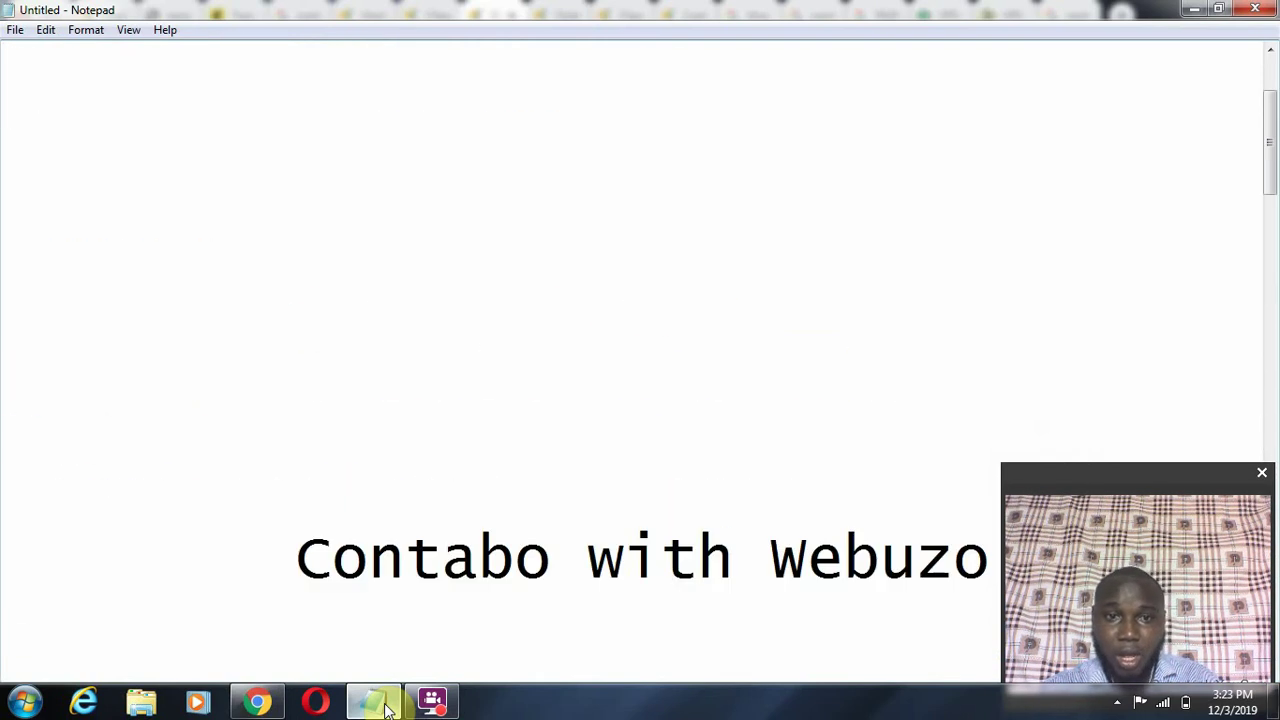
key("Page_Up")
key("Down")
key("Down")
key("Down")
key("Down")
key("Down")
key("Down")
key("Down")
key("Down")
key("Down")
key("Down")
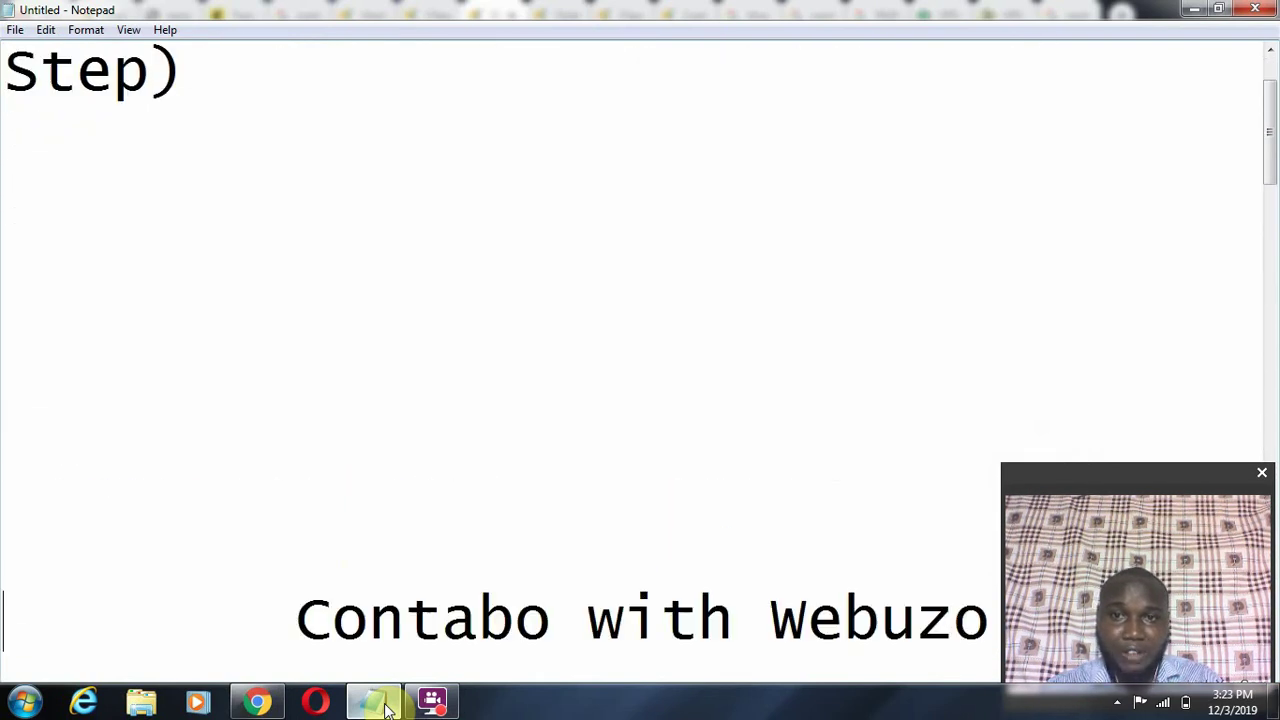
key("Down")
key("Down")
key("Down")
key("Down")
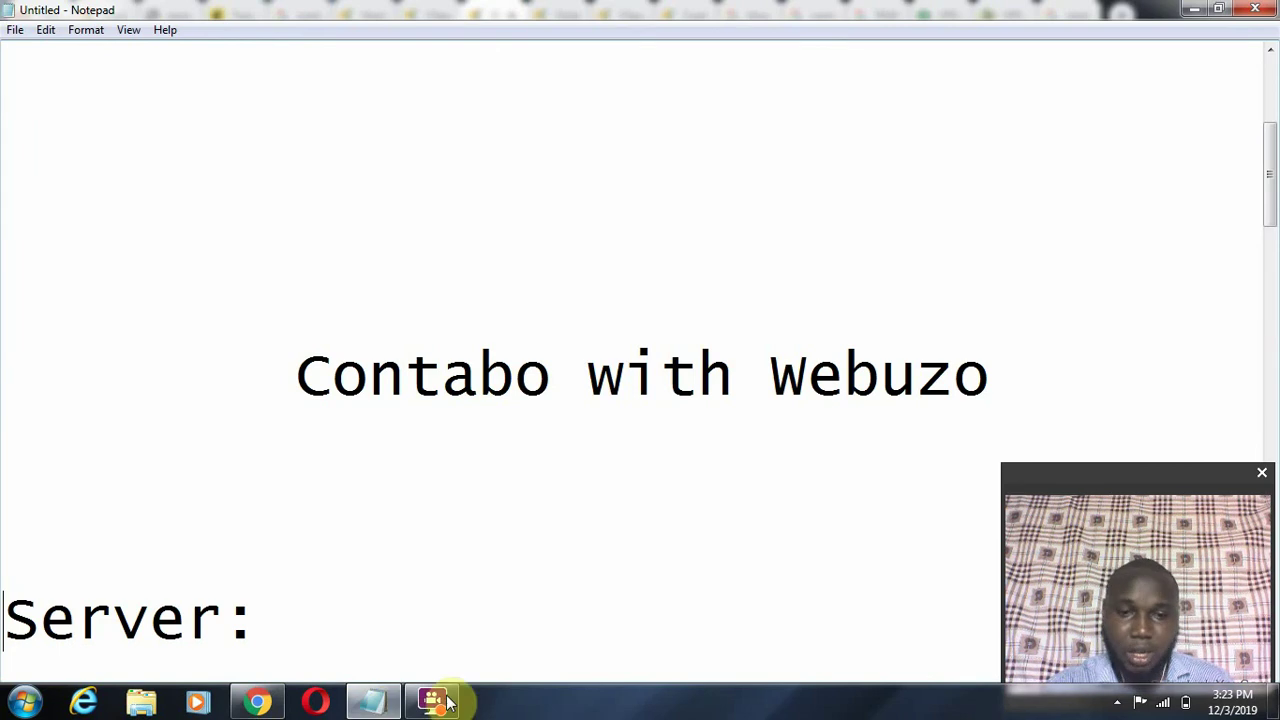
- Return to the Contabo configurator in Chrome, review the backup space options under Data safety, and collapse them again
left_click(257, 702)
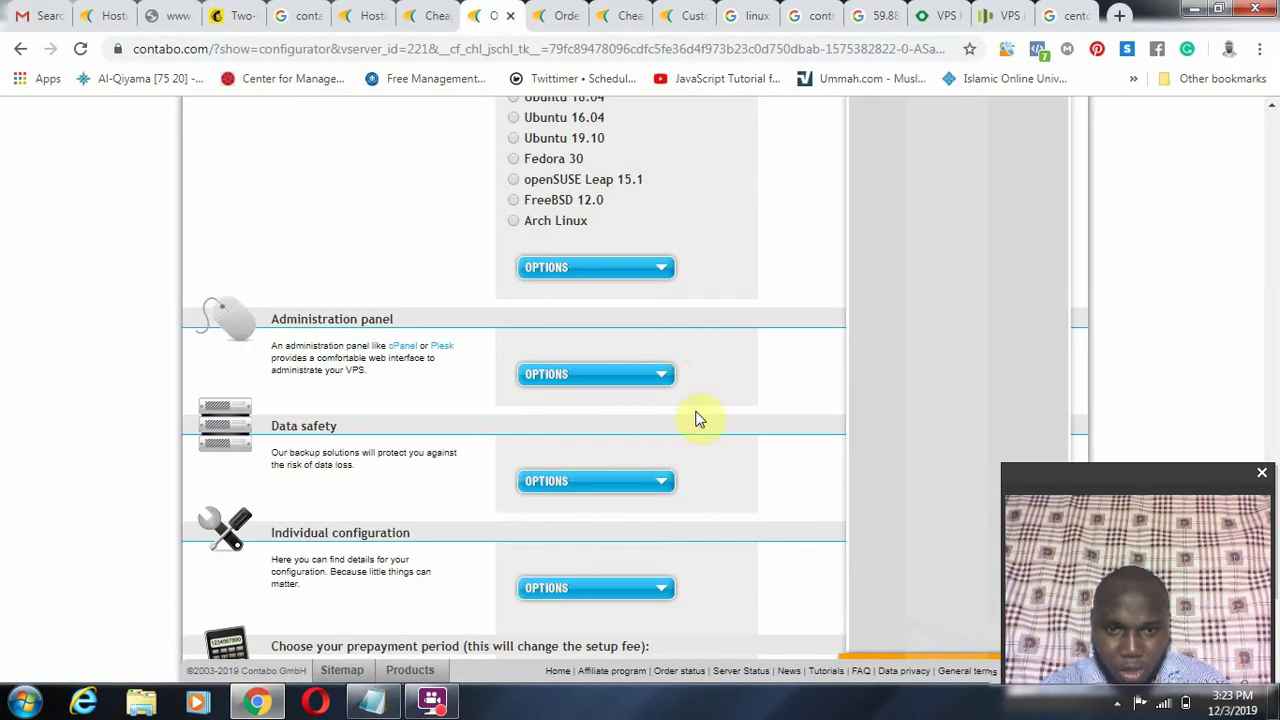
left_click(651, 477)
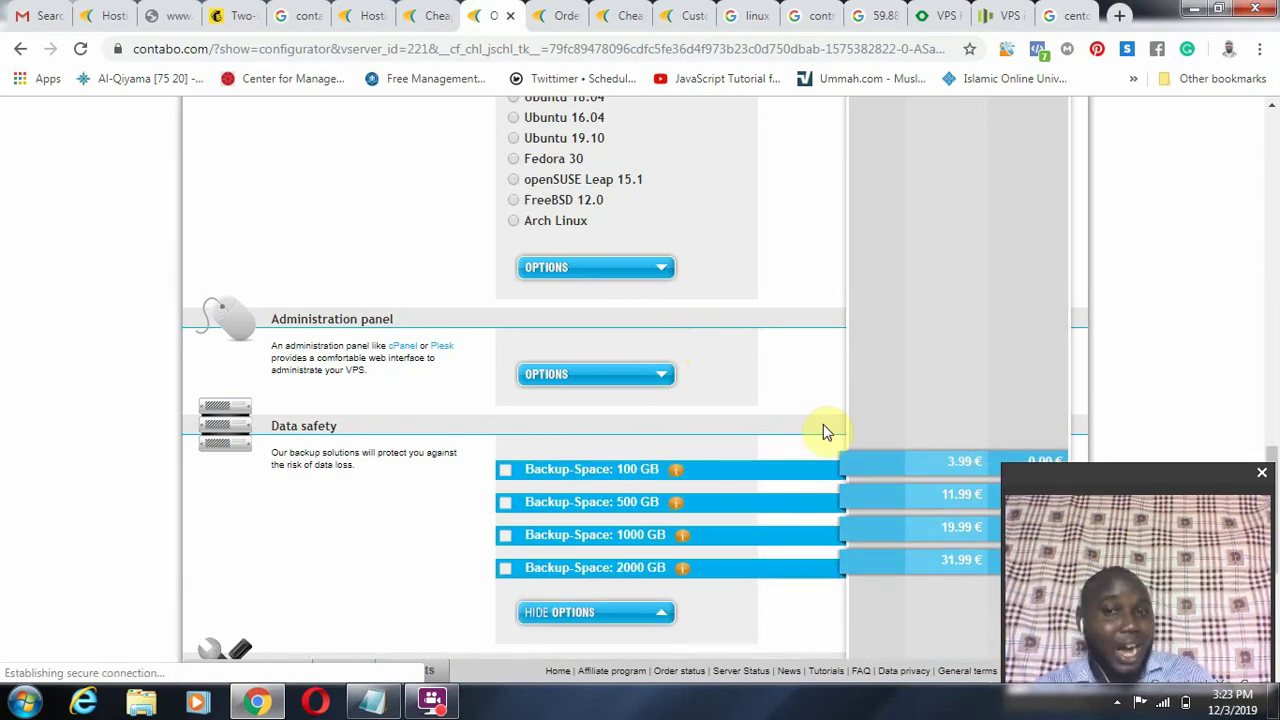
scroll(821, 430, "down", 2)
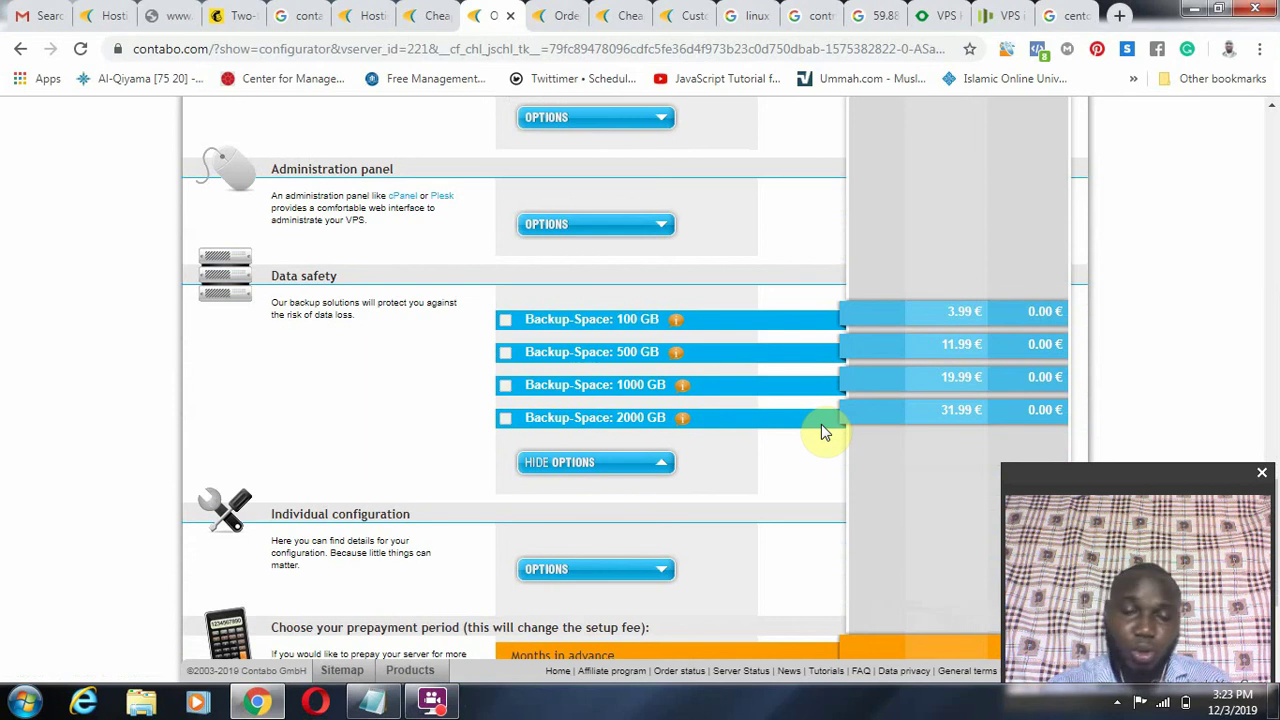
scroll(821, 432, "down", 1)
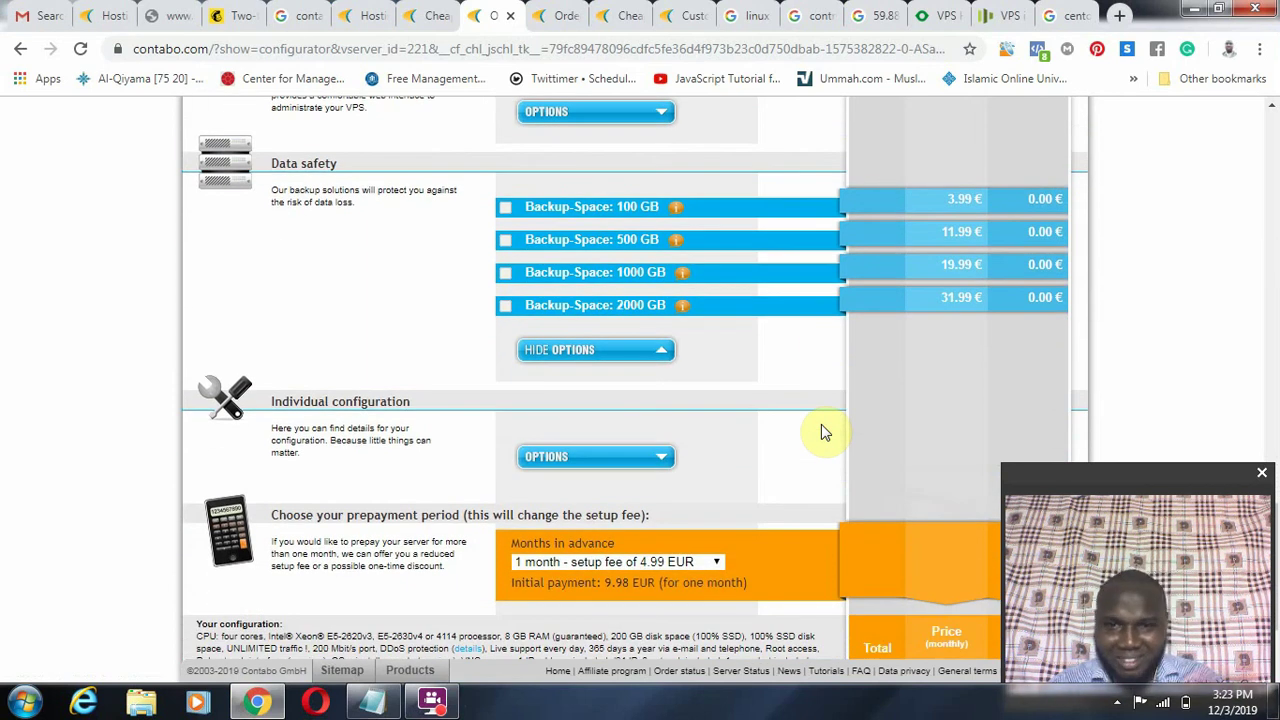
left_click(650, 350)
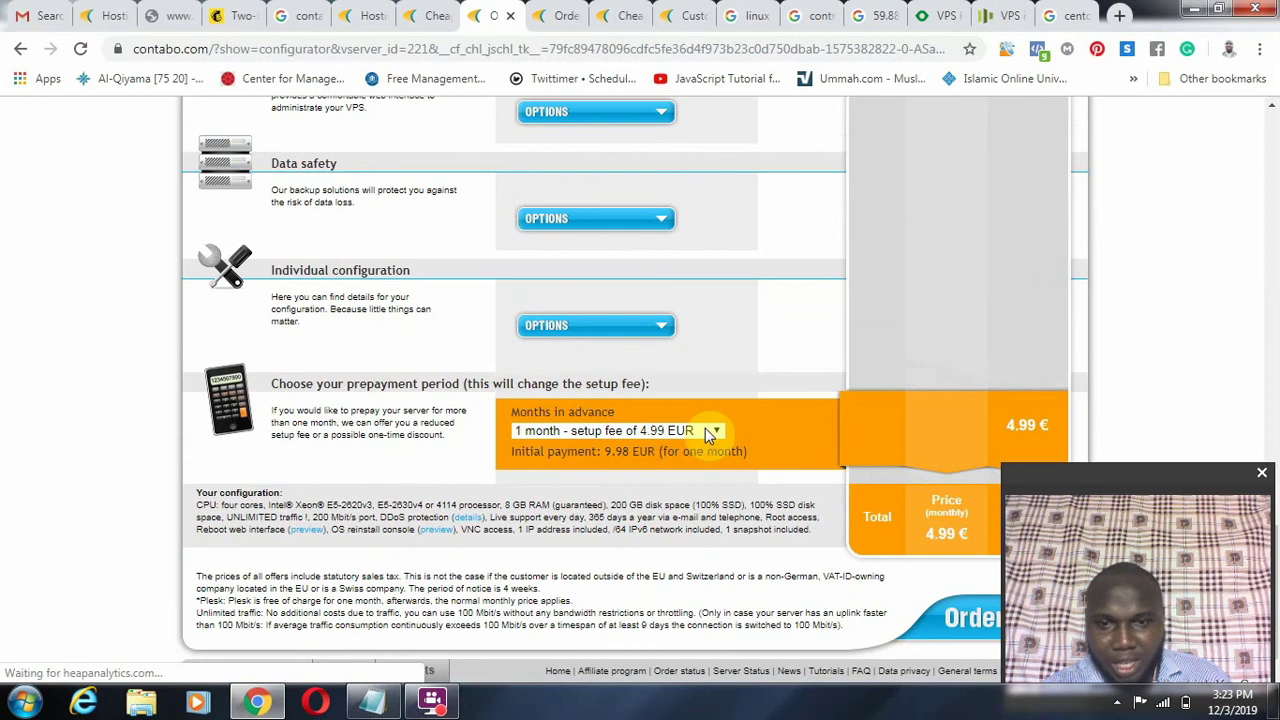
- Set the prepayment period to 12 months with a setup fee of 0.00 EUR and highlight the initial payment amount
left_click(705, 429)
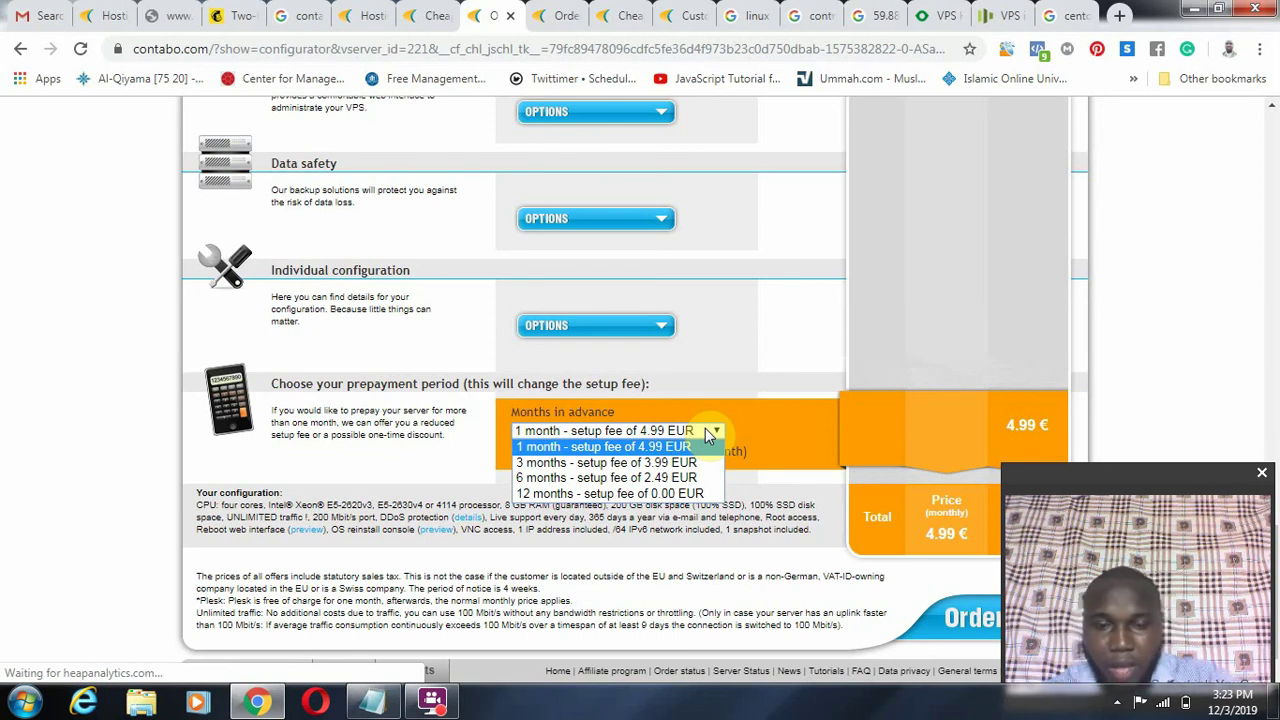
left_click(690, 494)
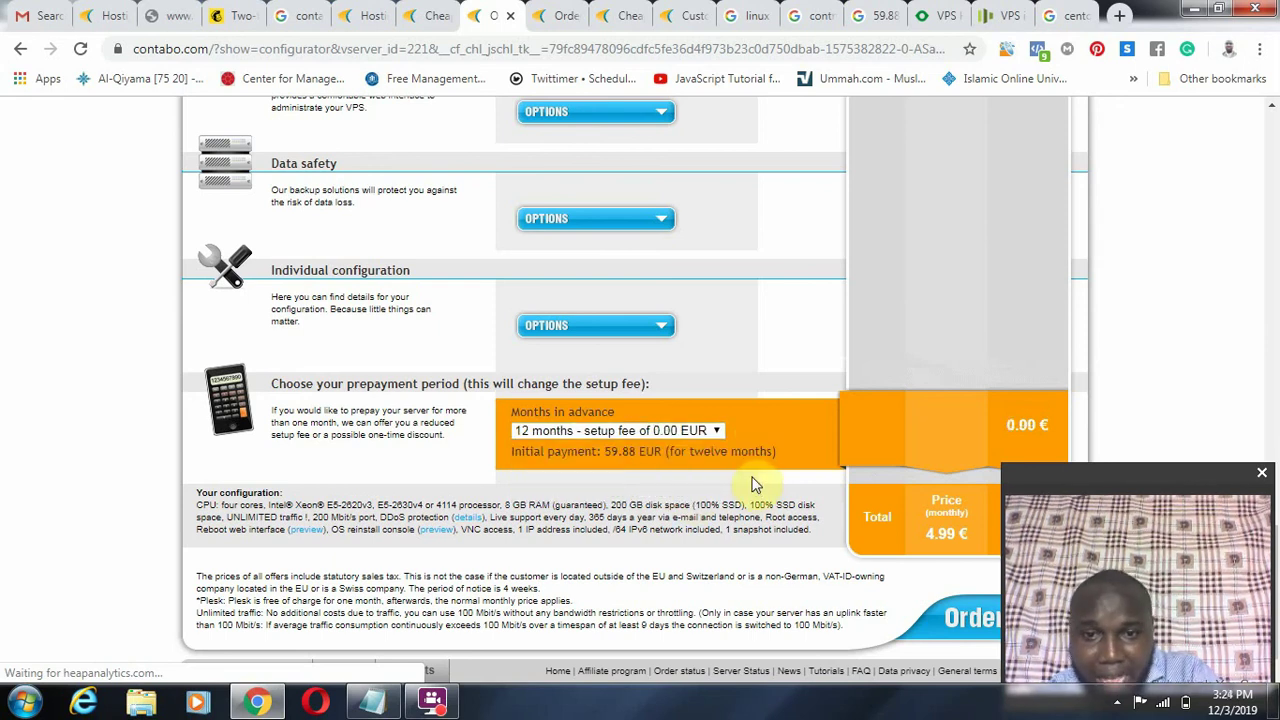
left_click_drag(603, 451, 666, 445)
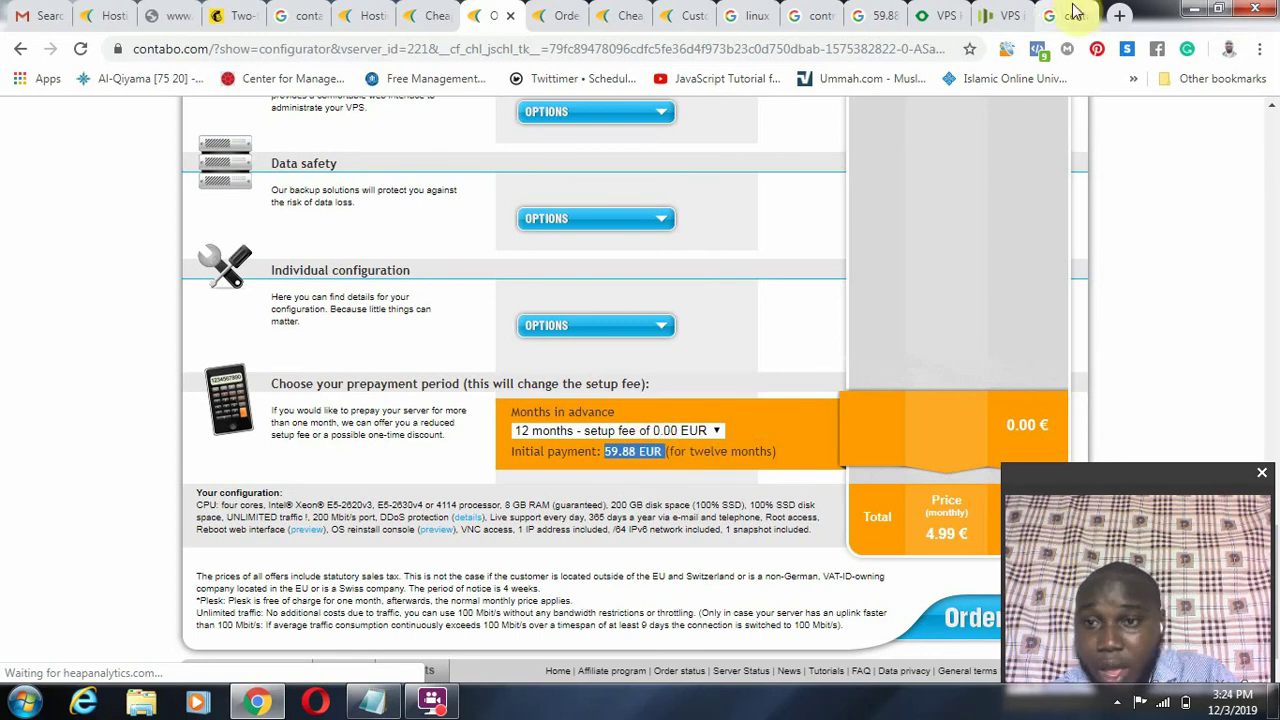
- Check the 59.88 EUR to naira conversion in the open Google results, comparing it with the configurator's initial payment
left_click(860, 10)
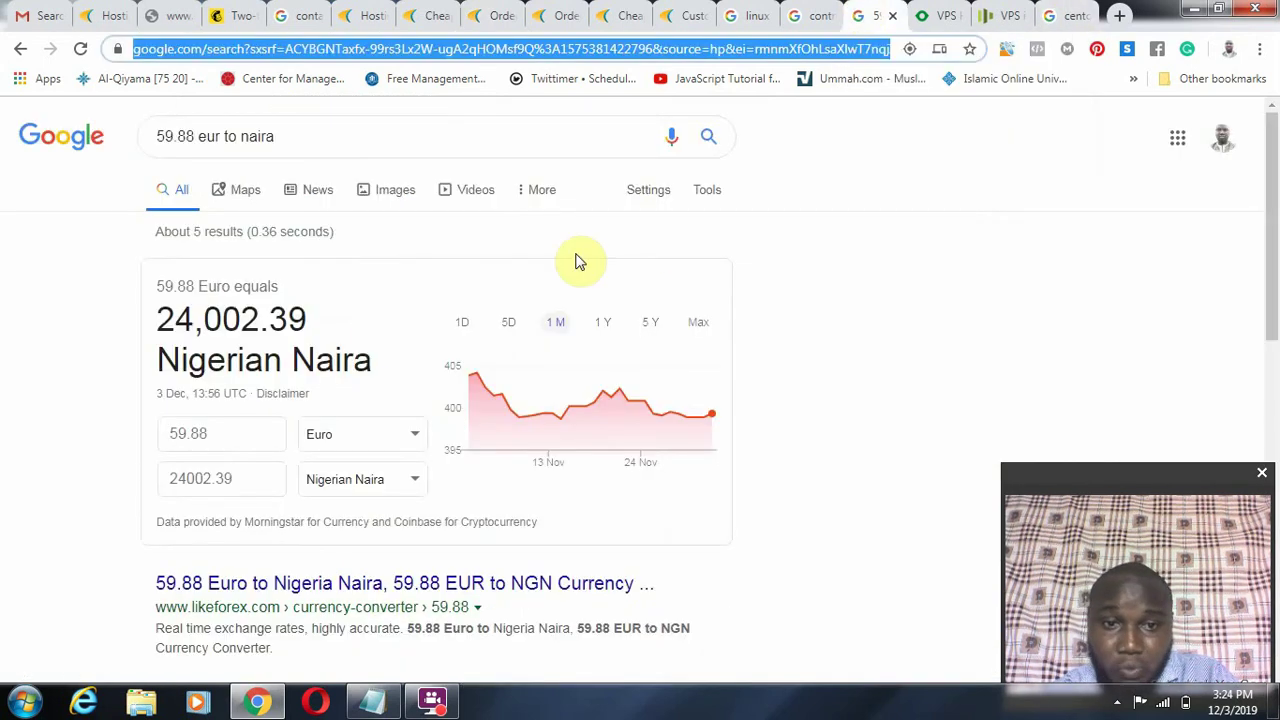
left_click(295, 325)
left_click_drag(295, 325, 300, 325)
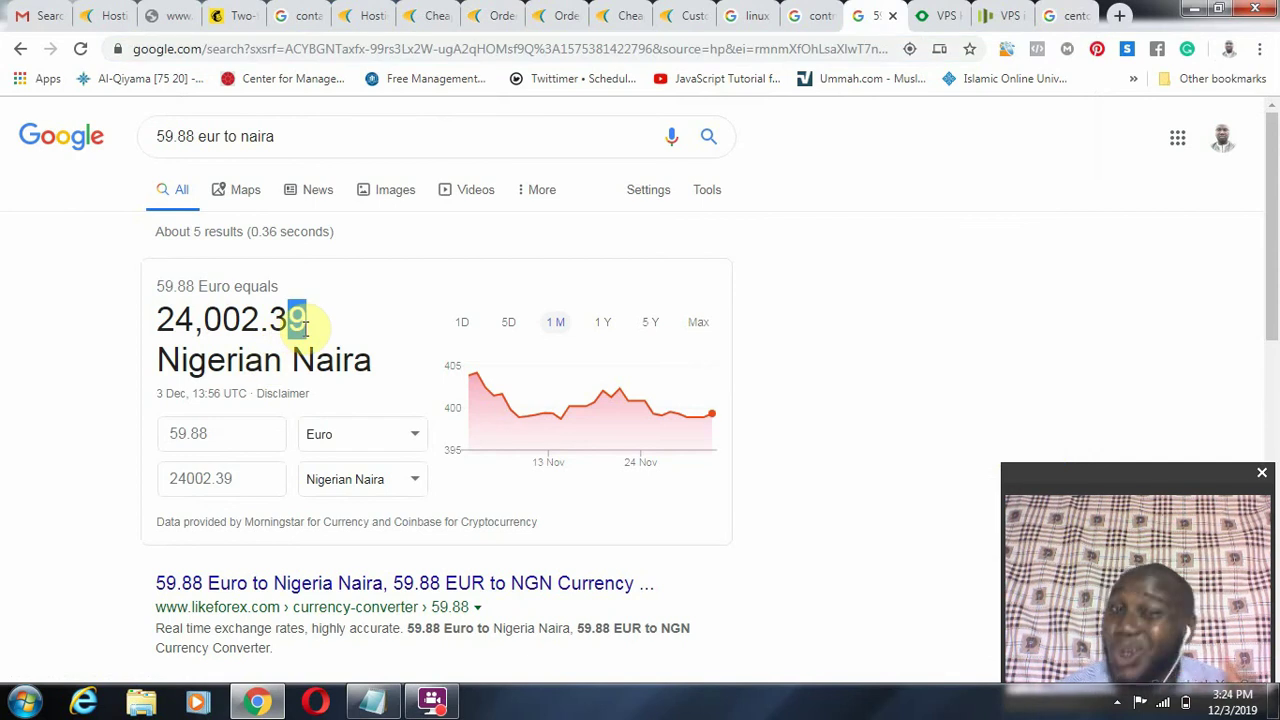
double_click(203, 318)
triple_click(203, 318)
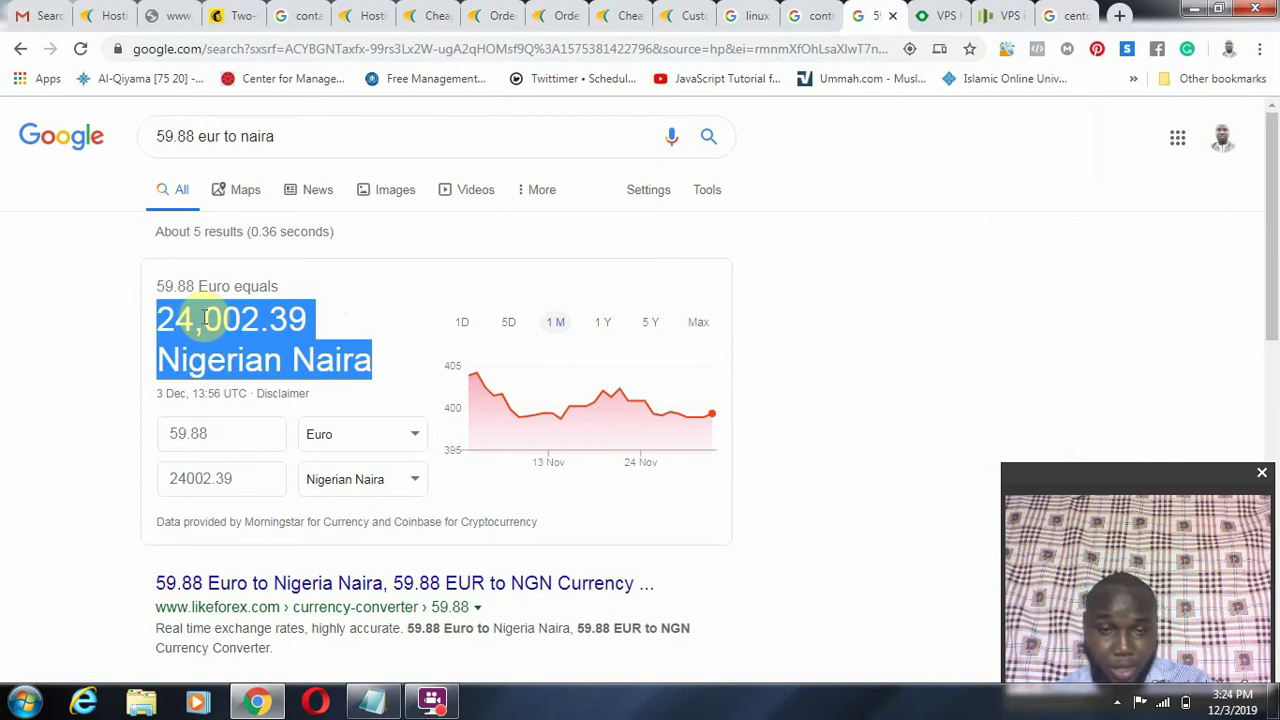
left_click(505, 10)
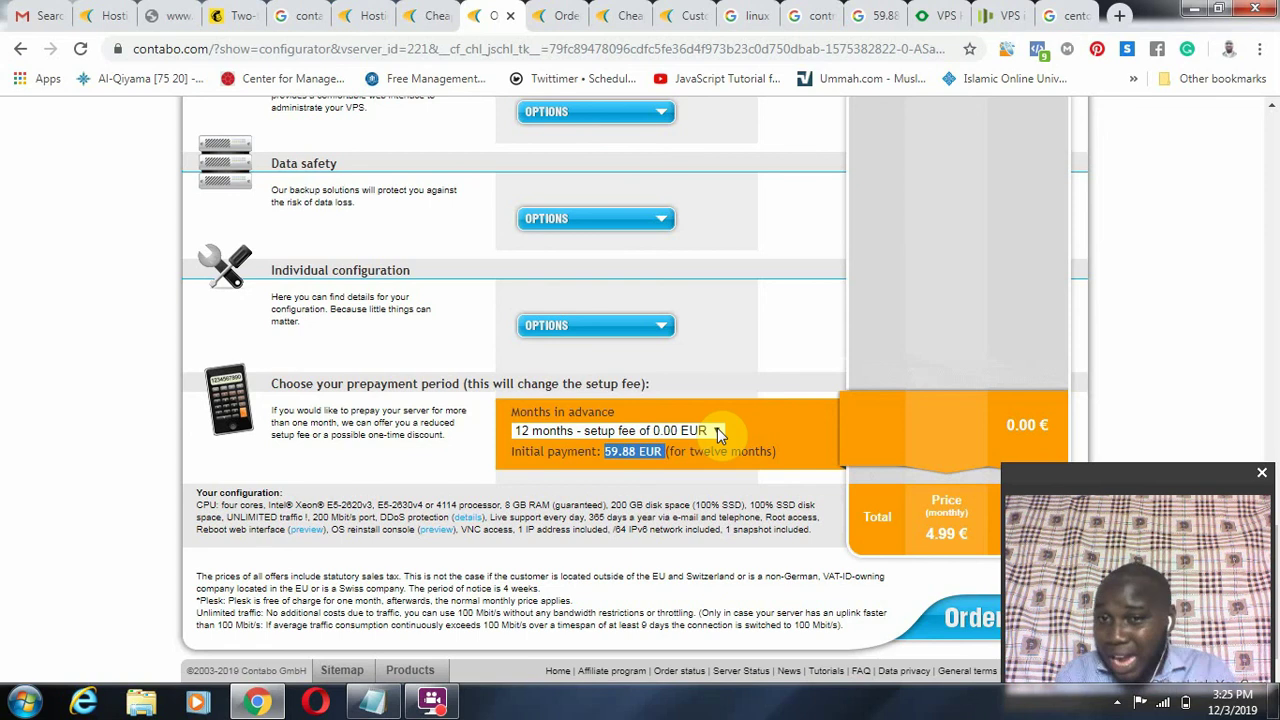
left_click(872, 14)
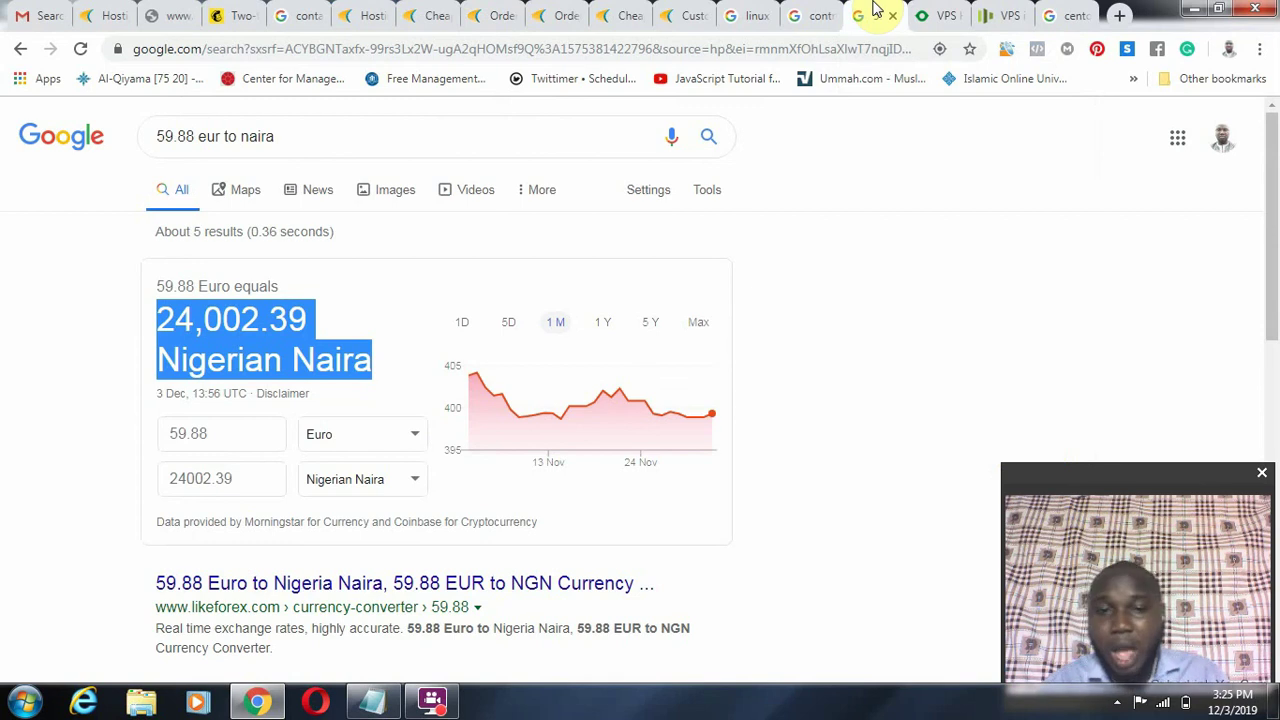
- Open webuzo.com in a new tab and check the yearly VPS Server License price on its pricing page
left_click(1120, 16)
type("webuzo.com")
key("Return")
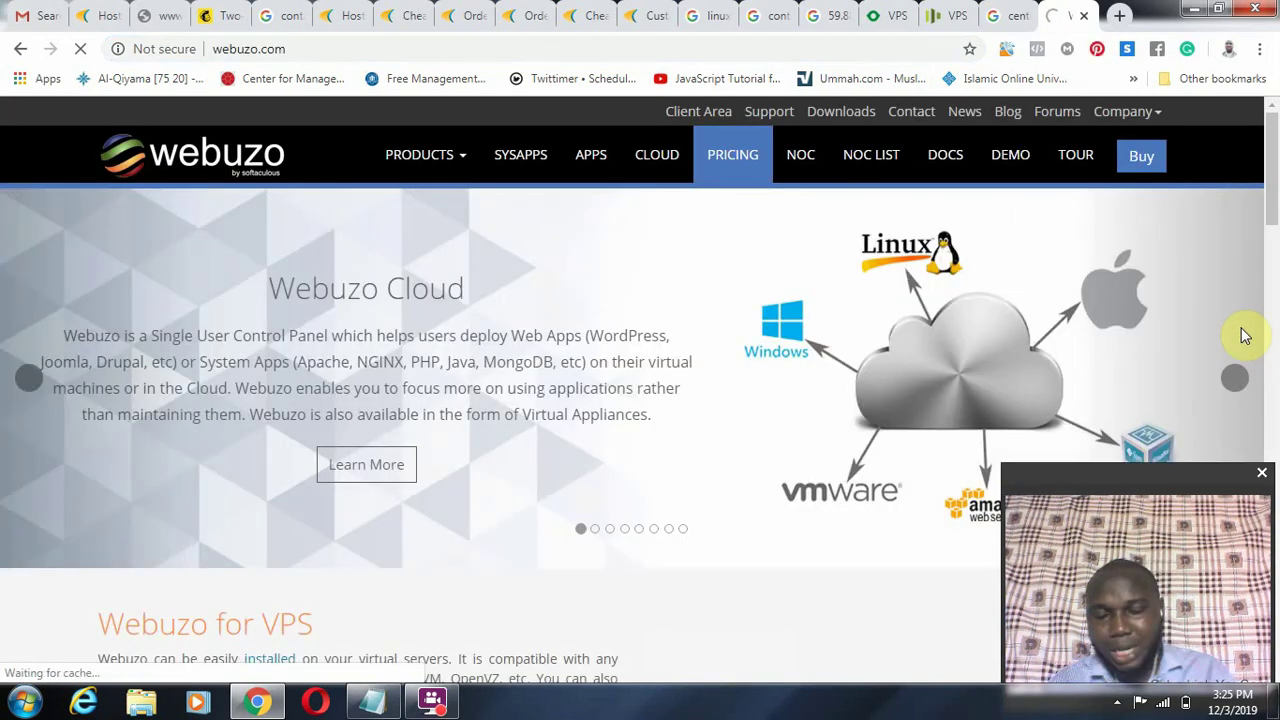
left_click(735, 158)
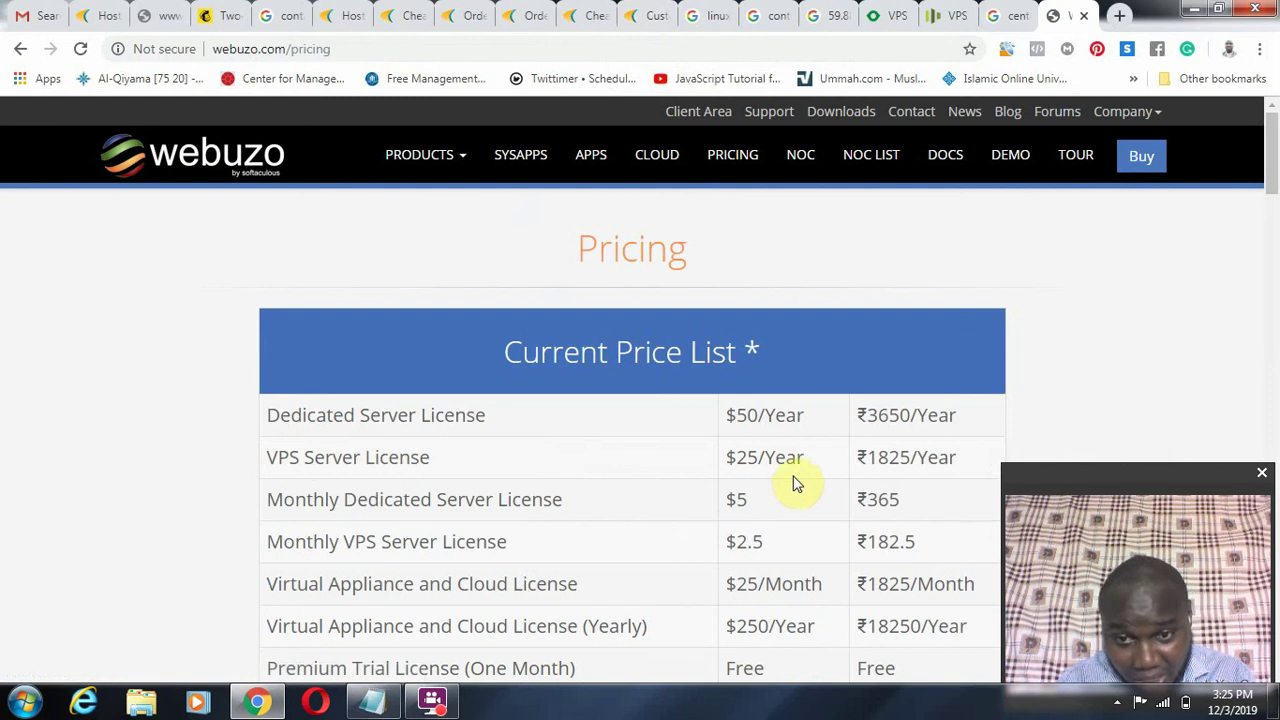
left_click_drag(800, 457, 676, 476)
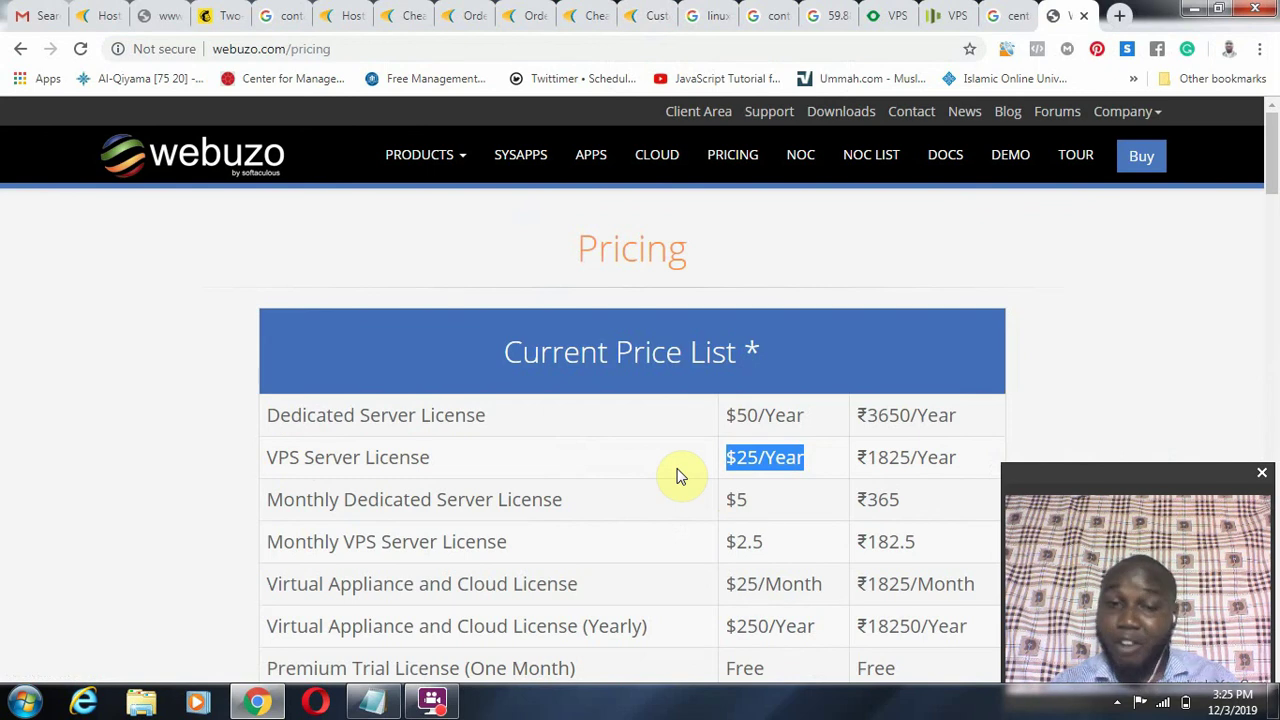
left_click(676, 476)
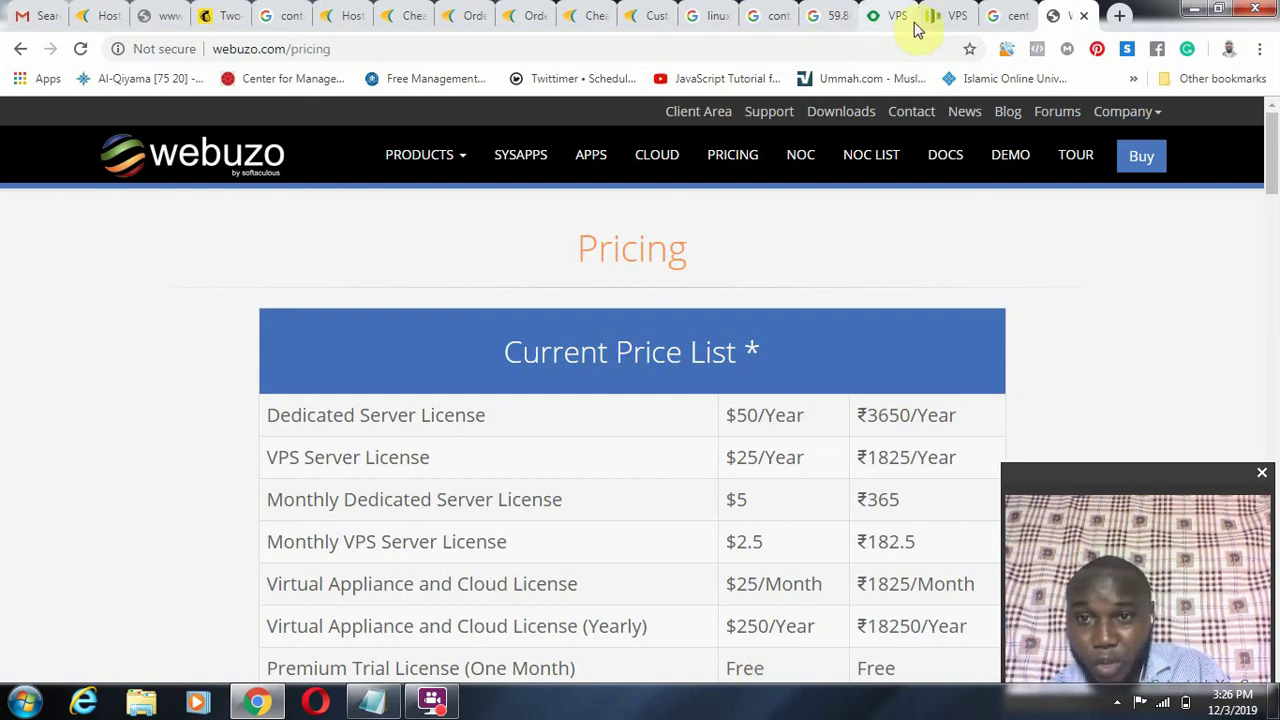
- Close the Smart Web and Garanntor VPS hosting tabs
left_click(955, 15)
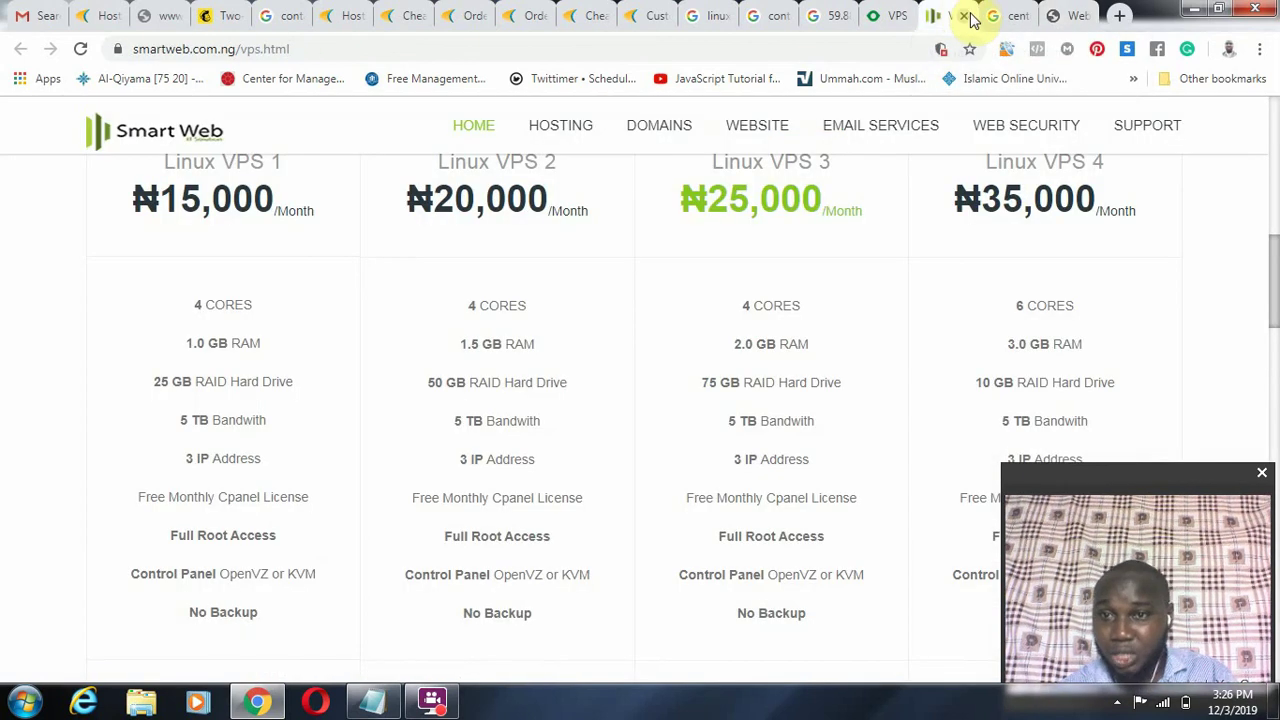
left_click(966, 15)
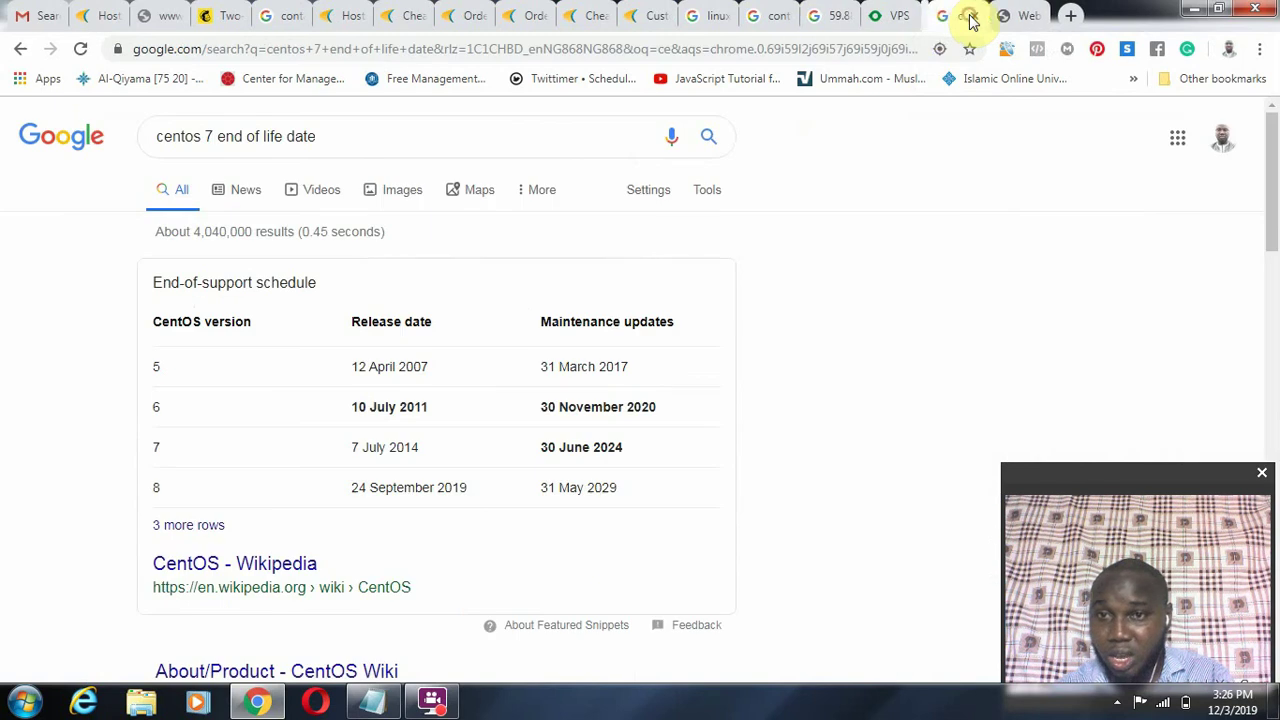
left_click(888, 18)
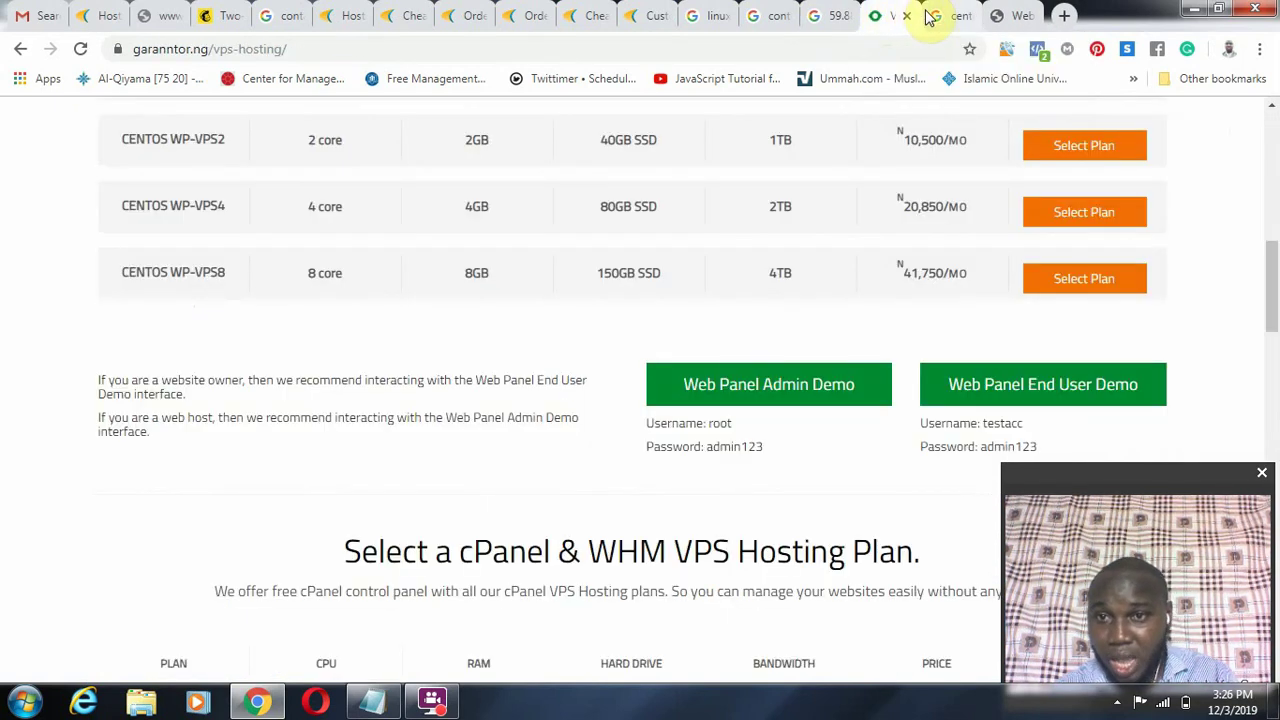
left_click(907, 16)
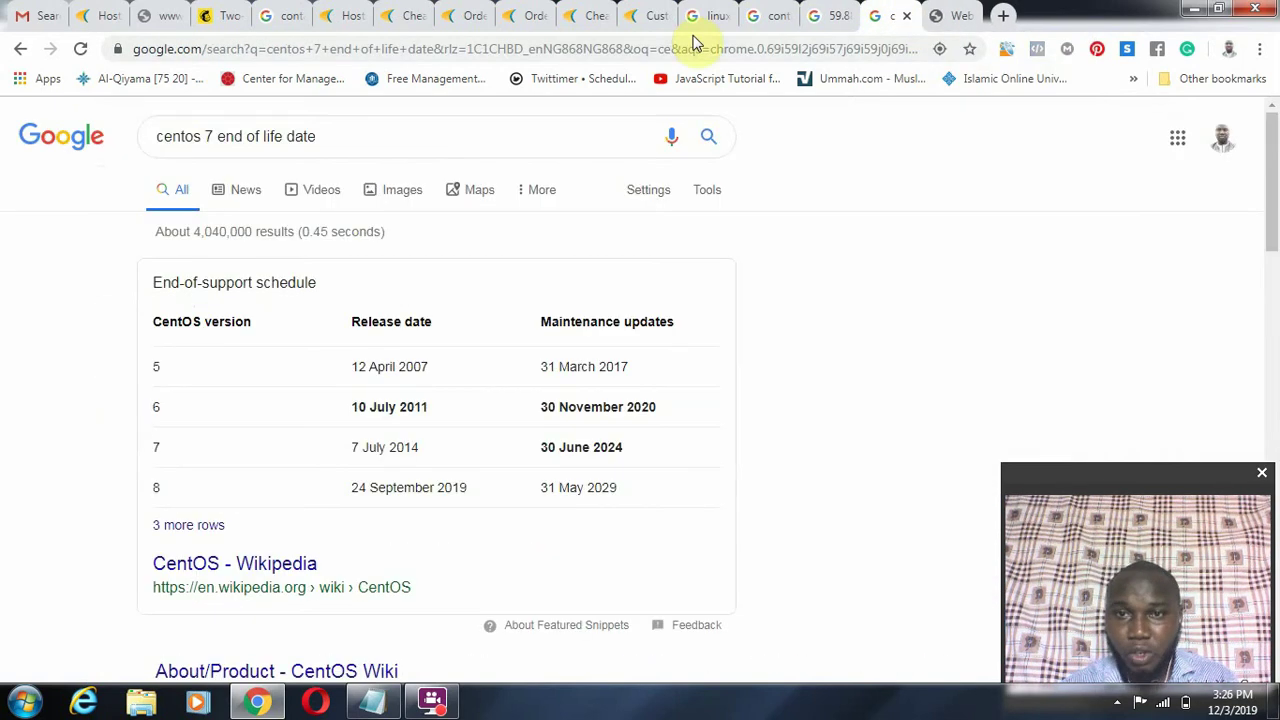
- Return to the VPS configurator and proceed with the order to the customer data page
left_click(511, 18)
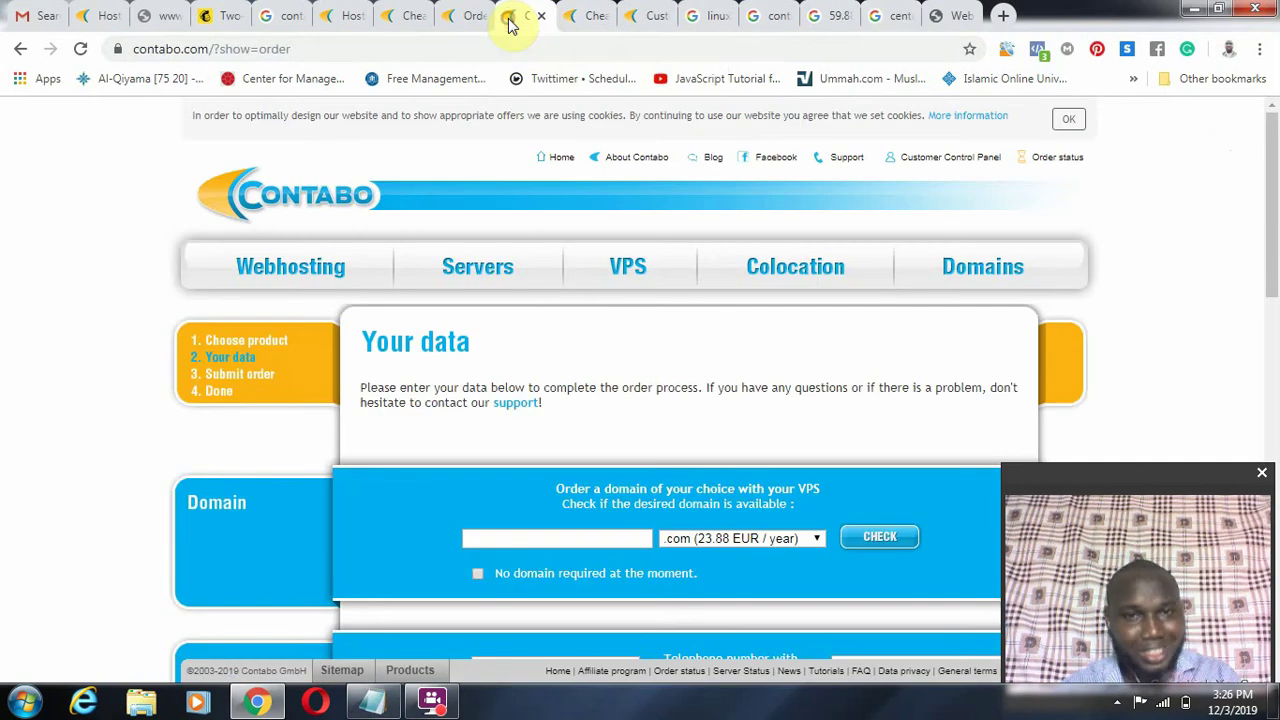
left_click(456, 13)
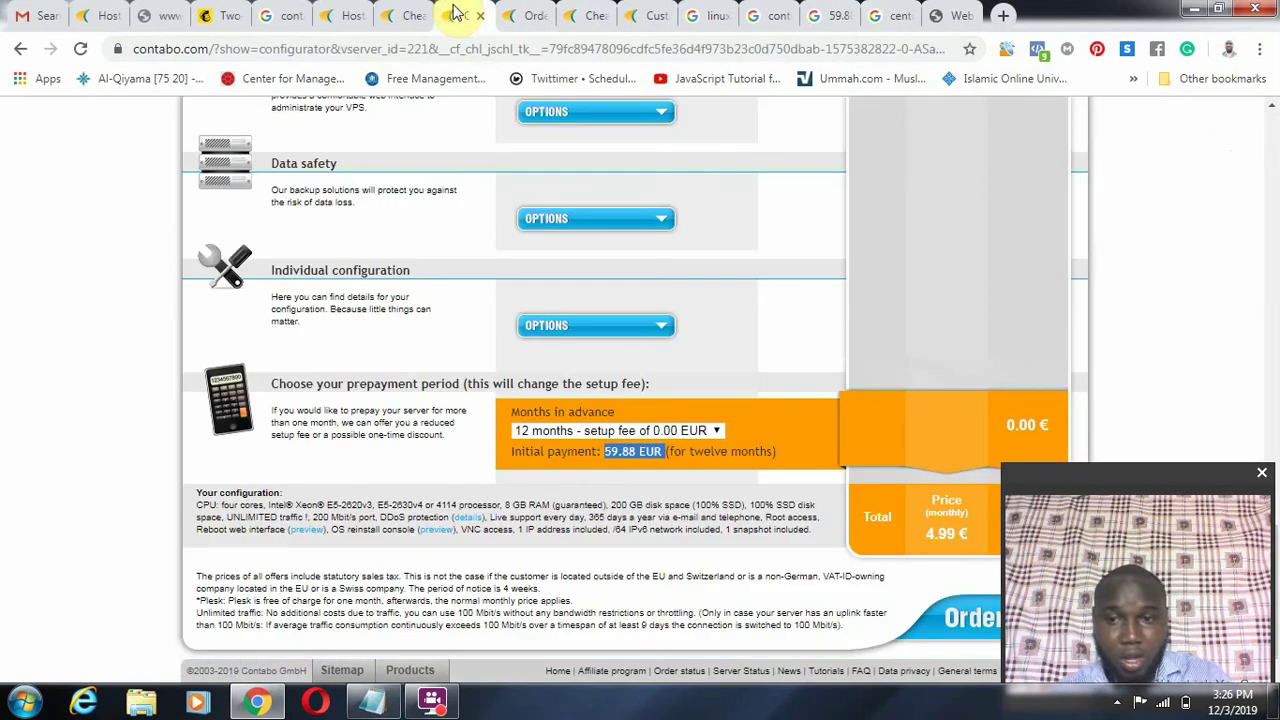
left_click_drag(911, 596, 966, 621)
left_click(966, 621)
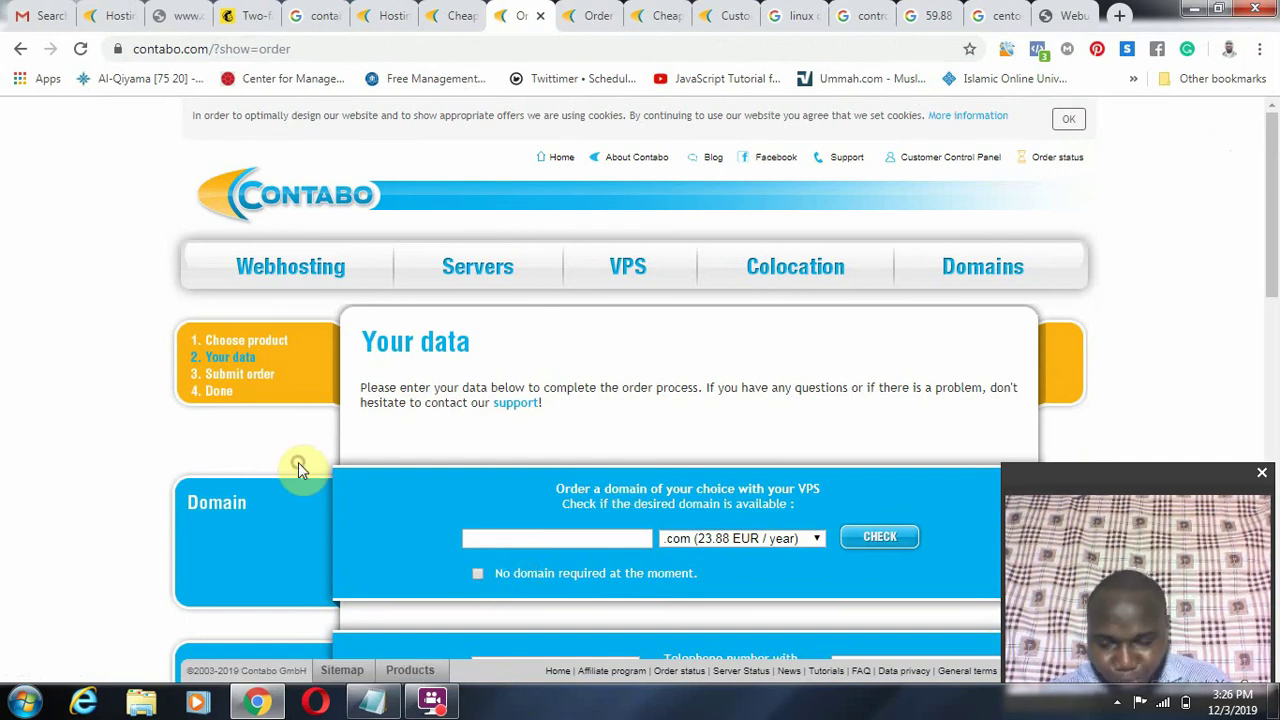
- Review the order form's domain, customer data, payment method, information and terms sections down to the order submission
scroll(298, 462, "down", 5)
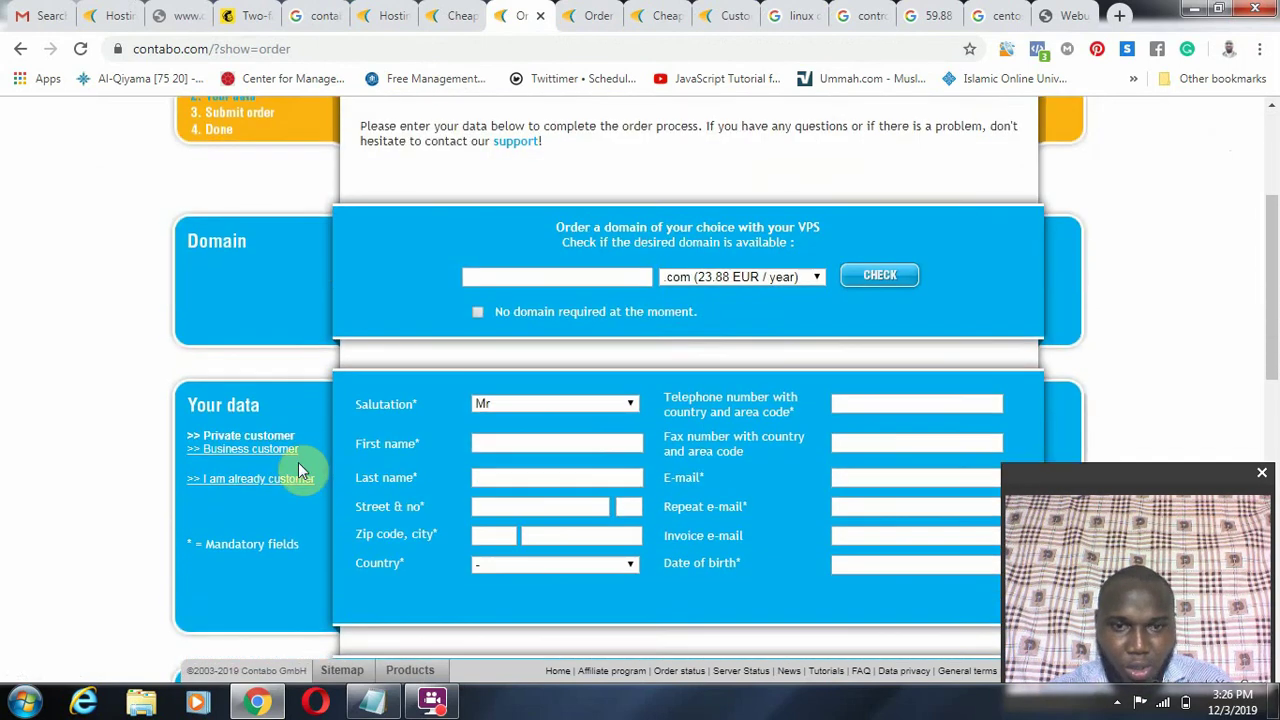
scroll(298, 462, "down", 1)
scroll(298, 462, "down", 2)
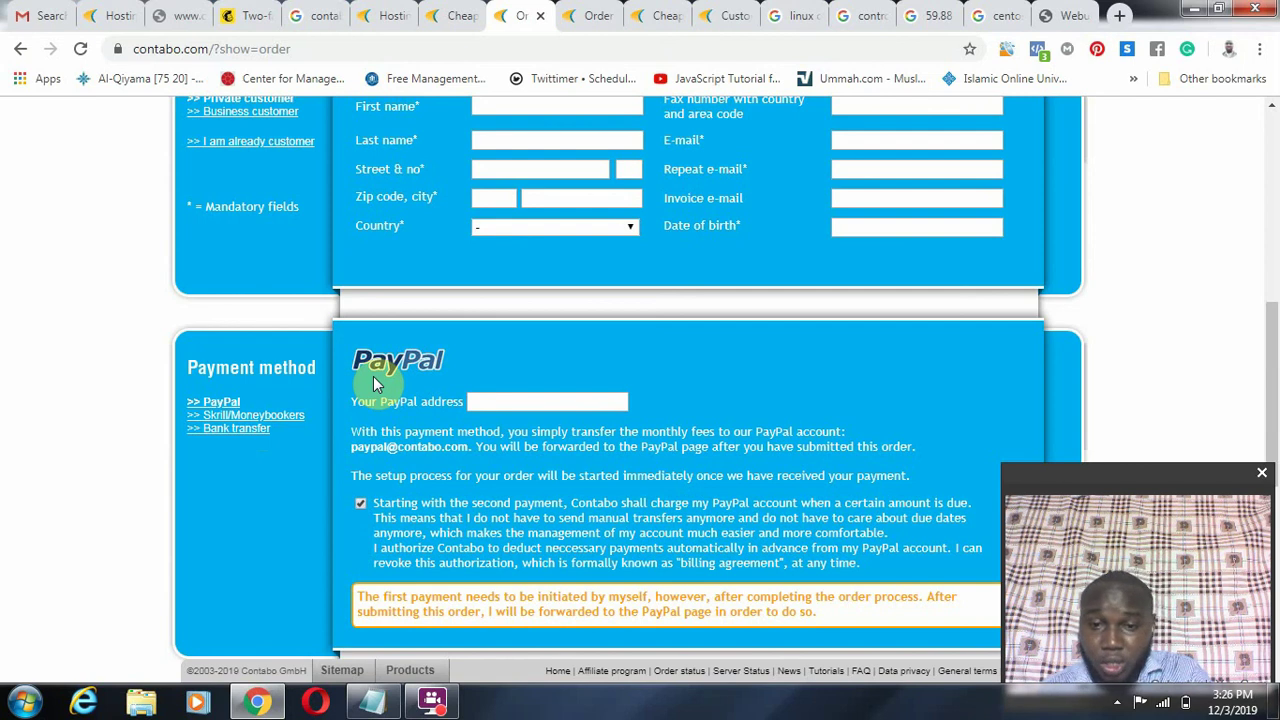
scroll(375, 382, "down", 2)
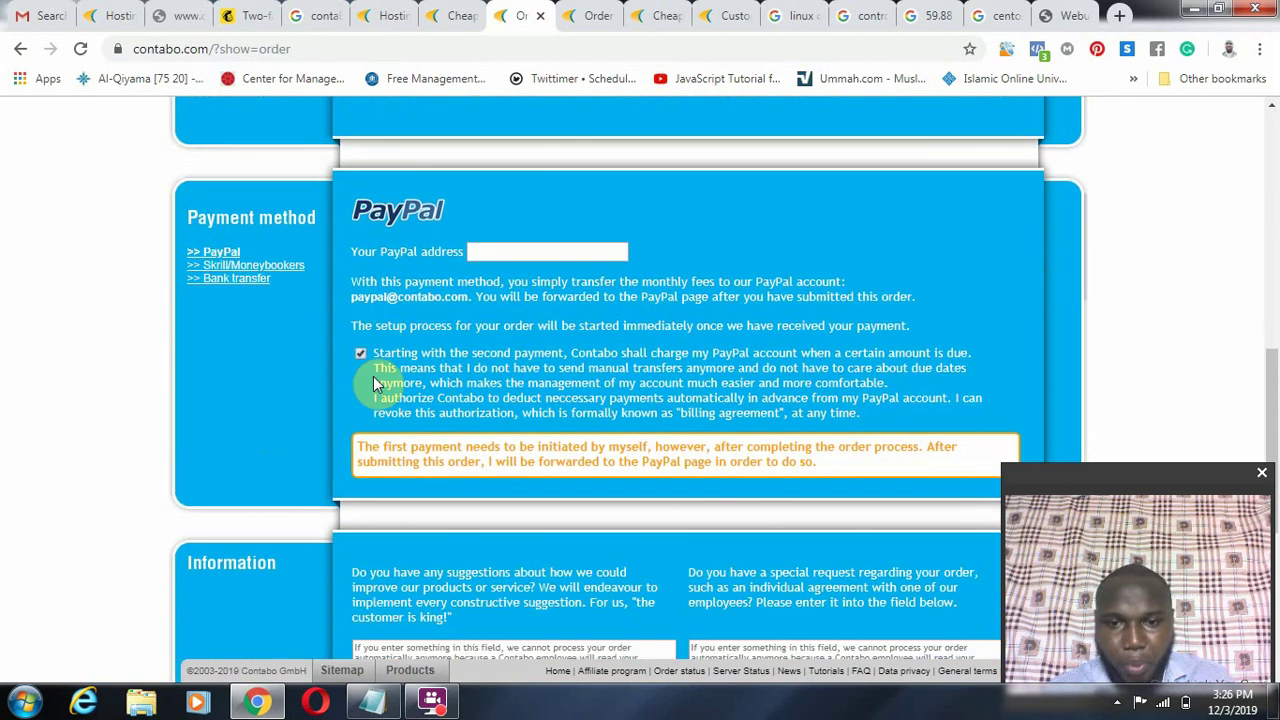
scroll(373, 376, "down", 3)
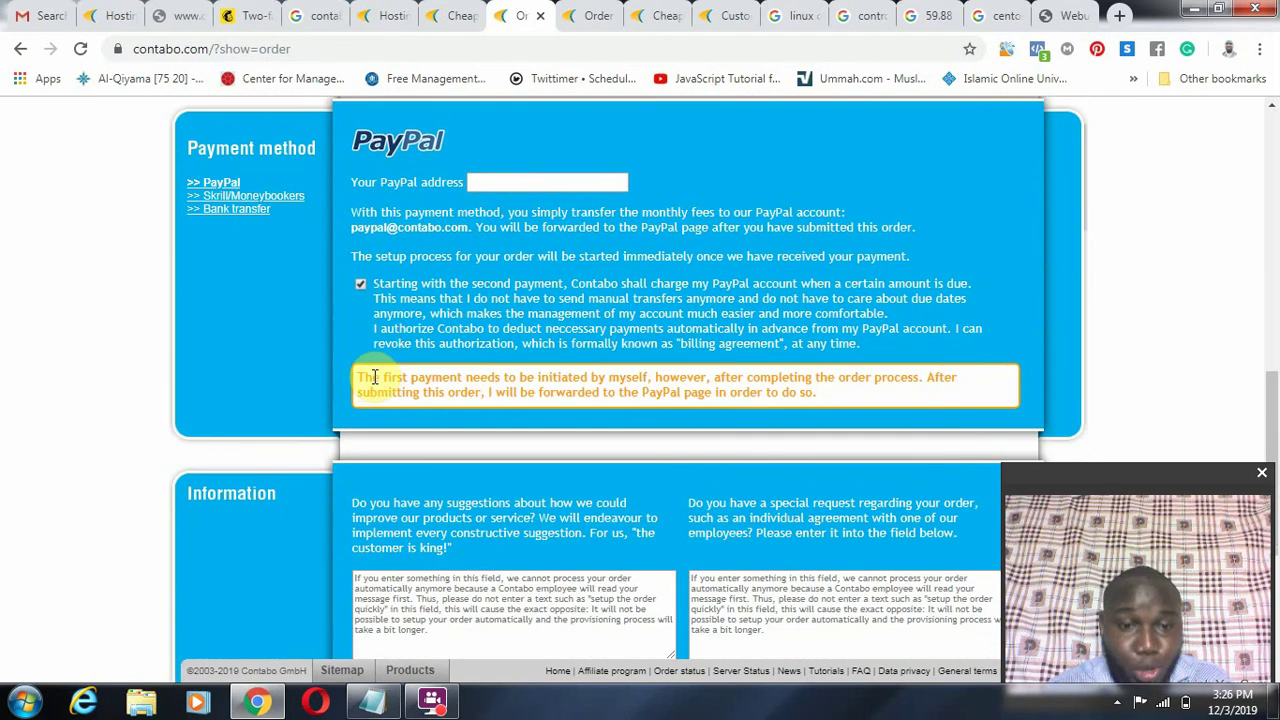
scroll(373, 376, "down", 1)
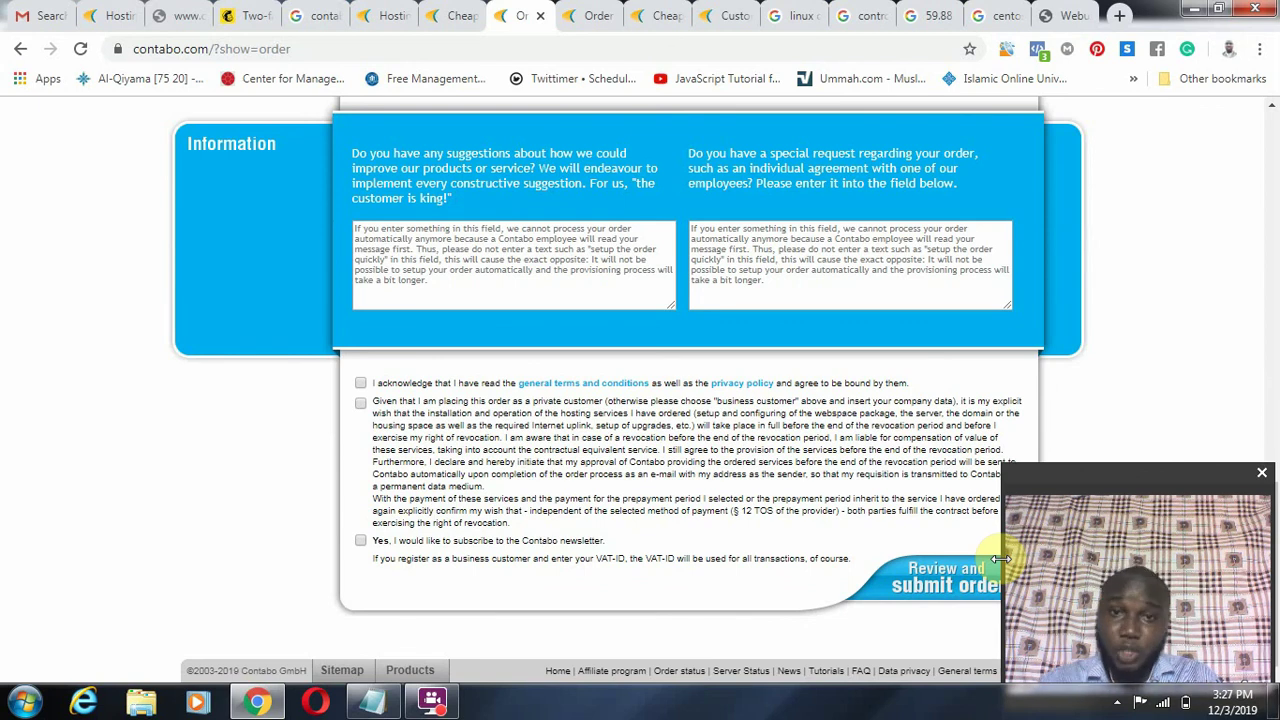
- Switch to the Notepad notes, go down to the server login details, and highlight the "iP address" line
left_click(368, 706)
key("Down")
key("Down")
key("Down")
key("Down")
key("Down")
key("Down")
key("Down")
key("Down")
key("Down")
key("Down")
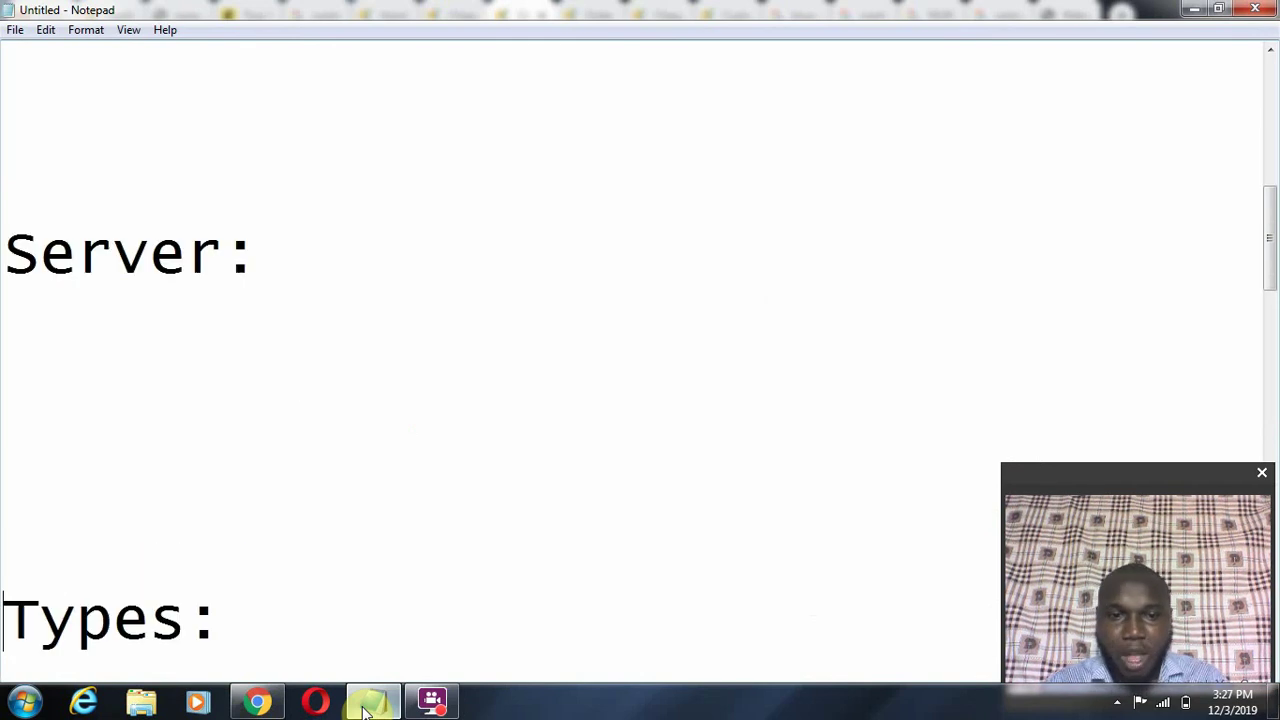
key("Down")
key("Down")
key("Down")
key("Down")
key("Down")
key("Down")
key("Down")
key("Down")
key("Down")
key("Down")
key("Down")
key("Down")
key("Down")
key("Down")
key("Down")
key("Down")
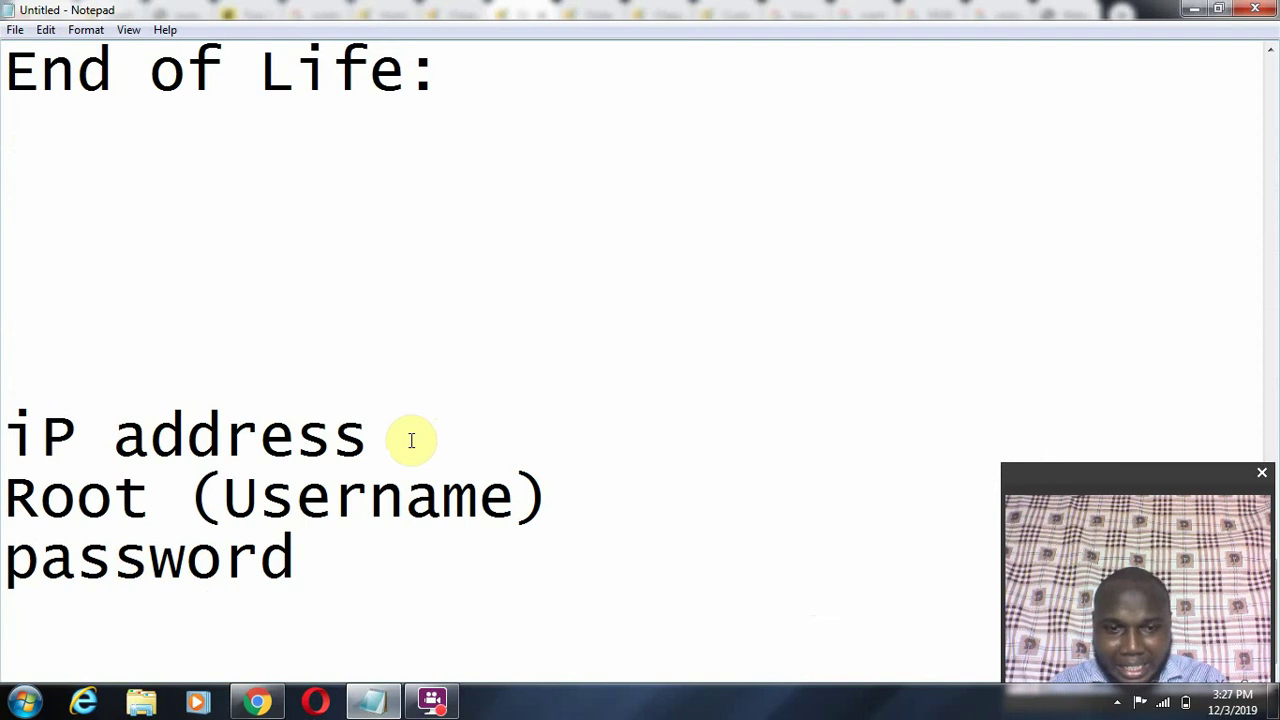
left_click_drag(409, 437, 9, 436)
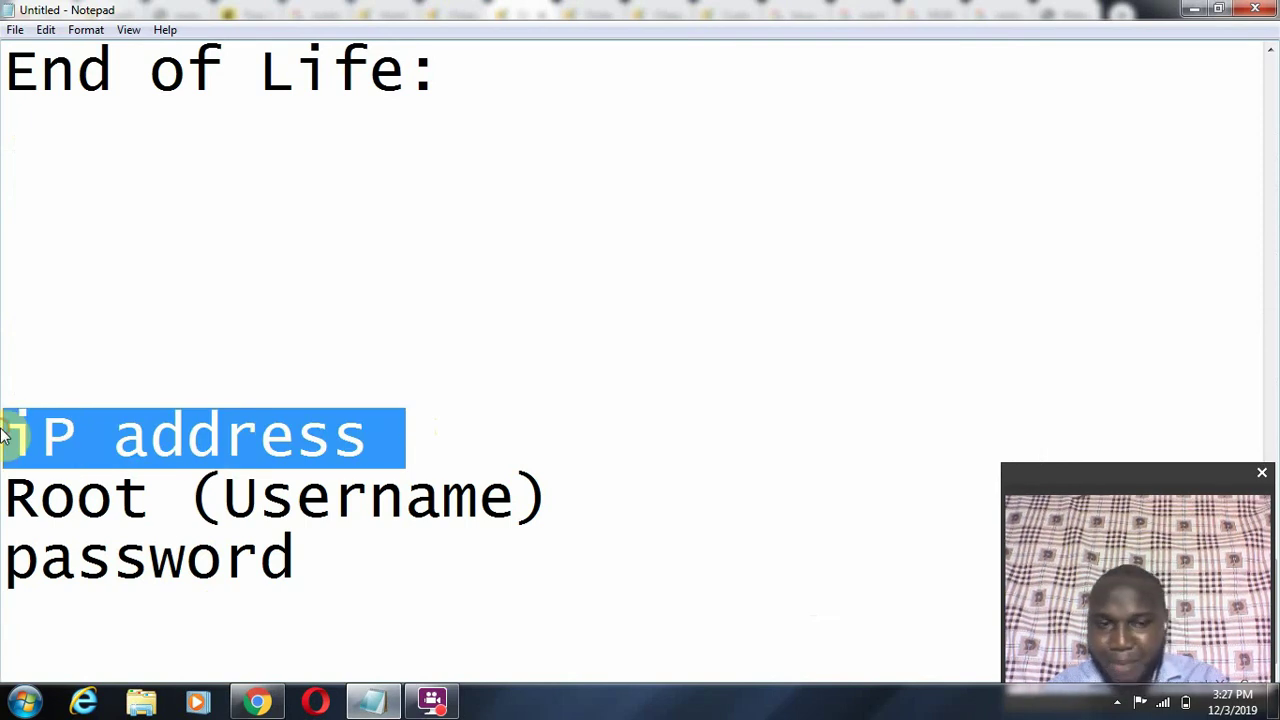